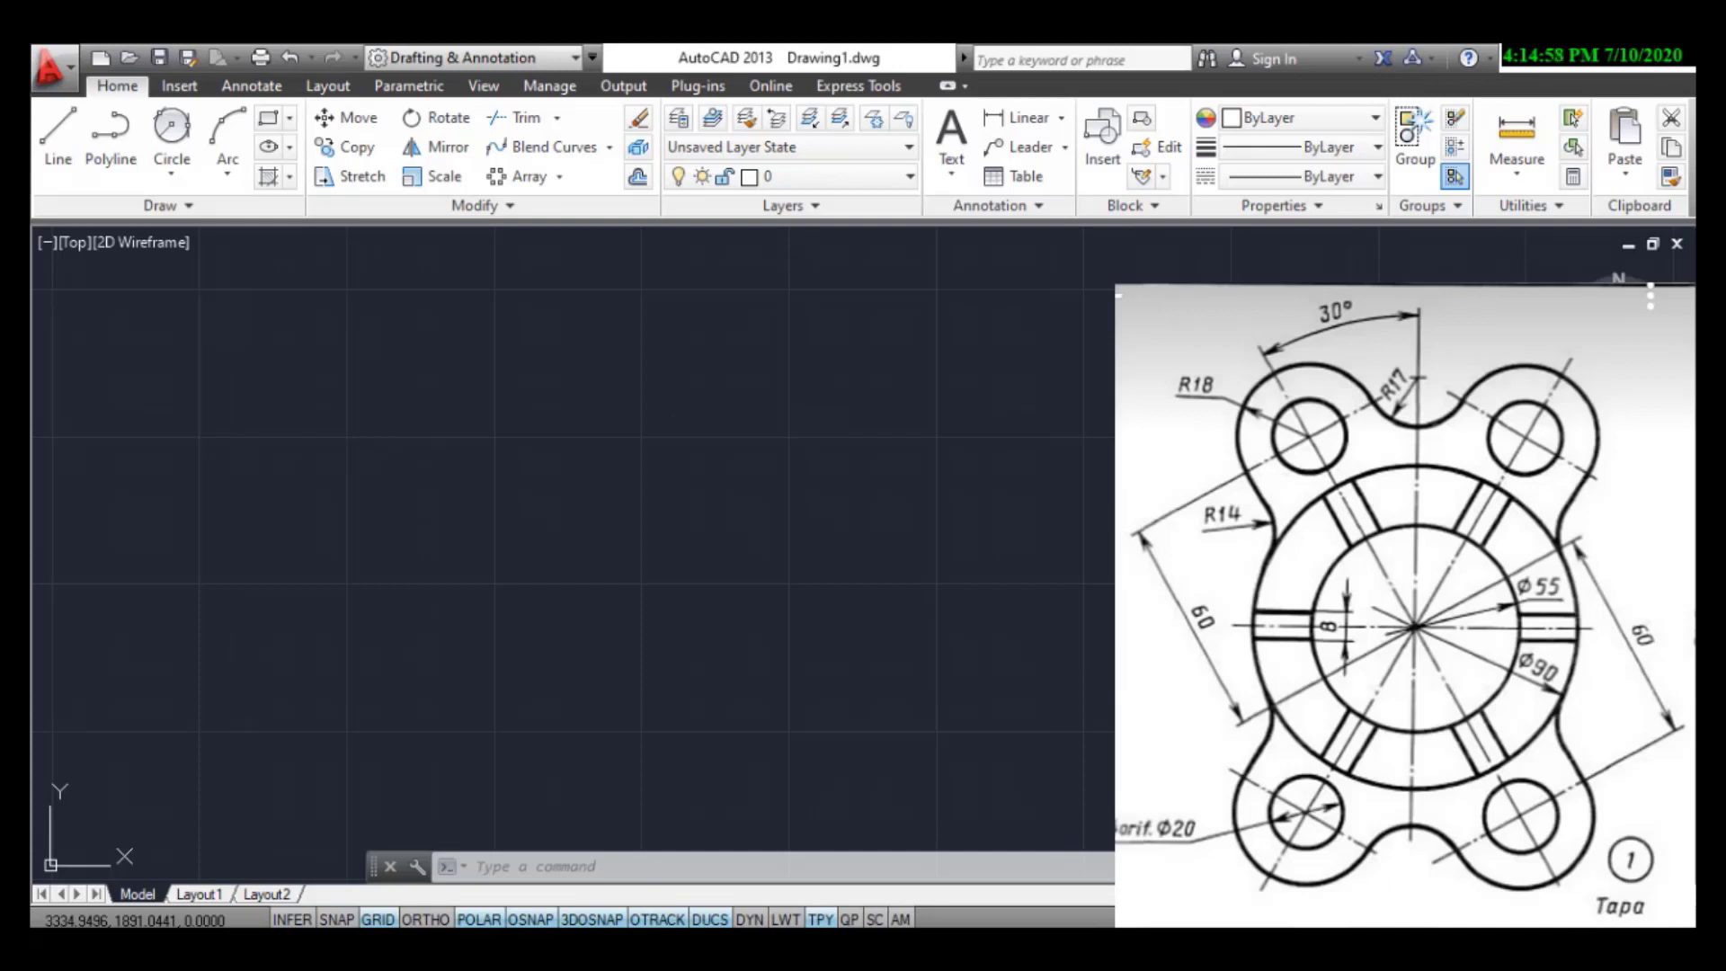
- Draw a circle of diameter 55 mm in the empty drawing area
{"action": "left_click", "coordinate": [170, 166]}
{"action": "left_click", "coordinate": [235, 253]}
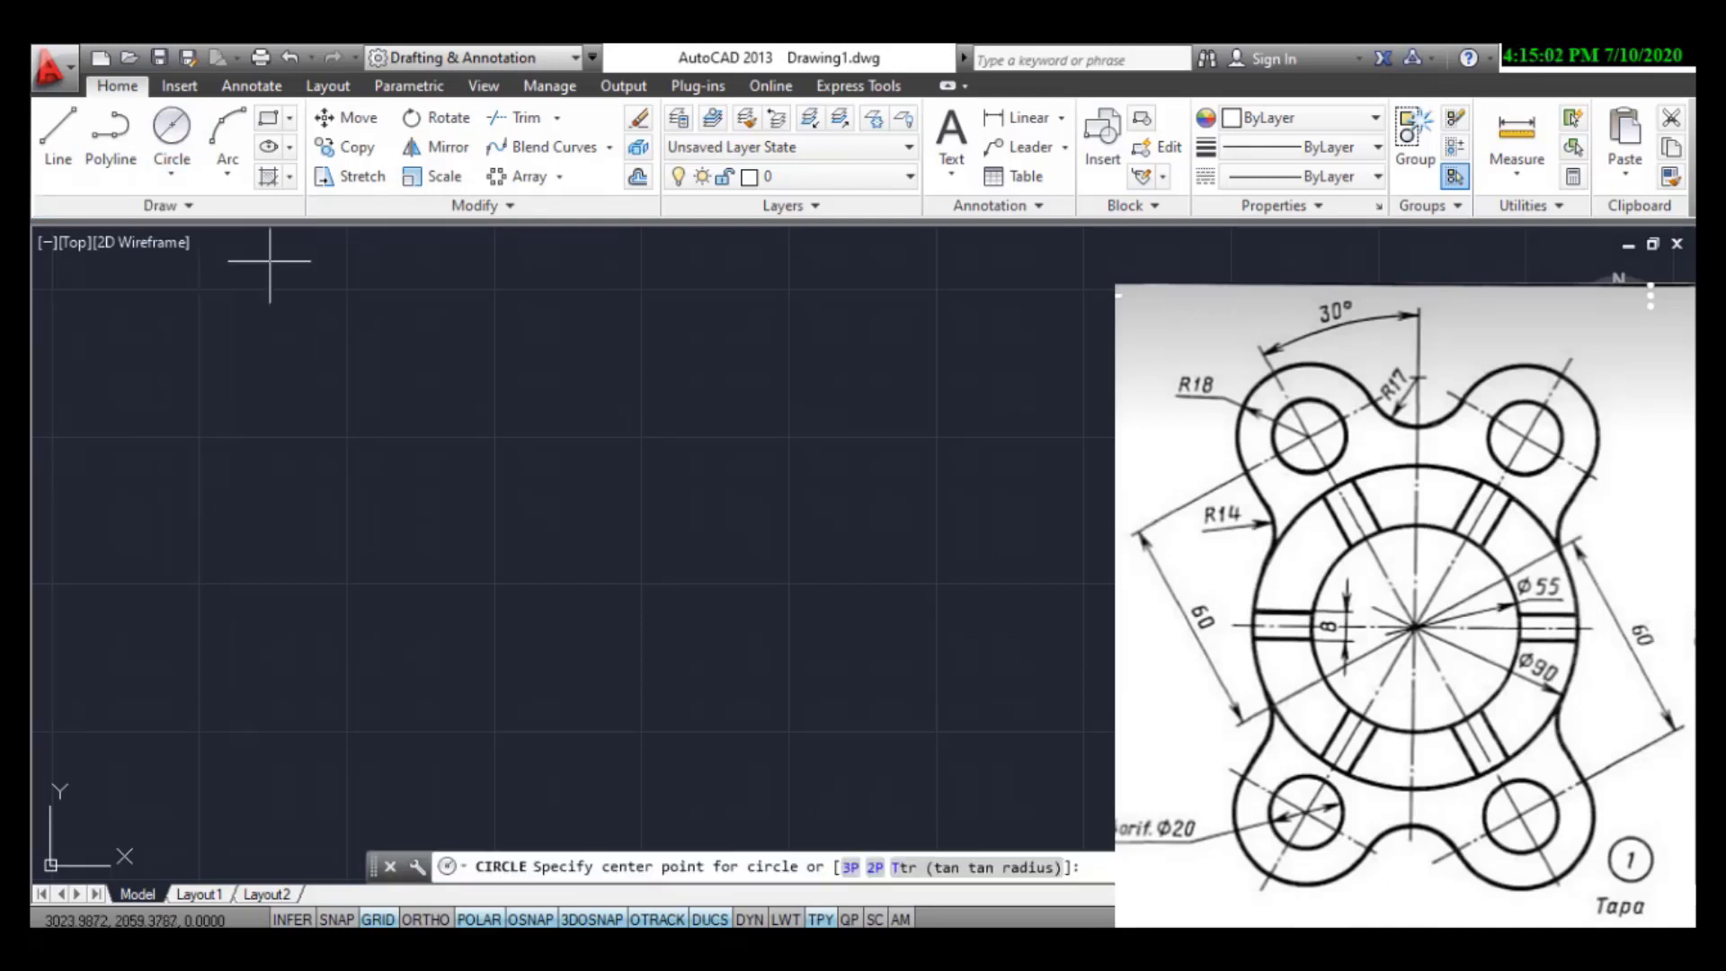
{"action": "left_click", "coordinate": [792, 468]}
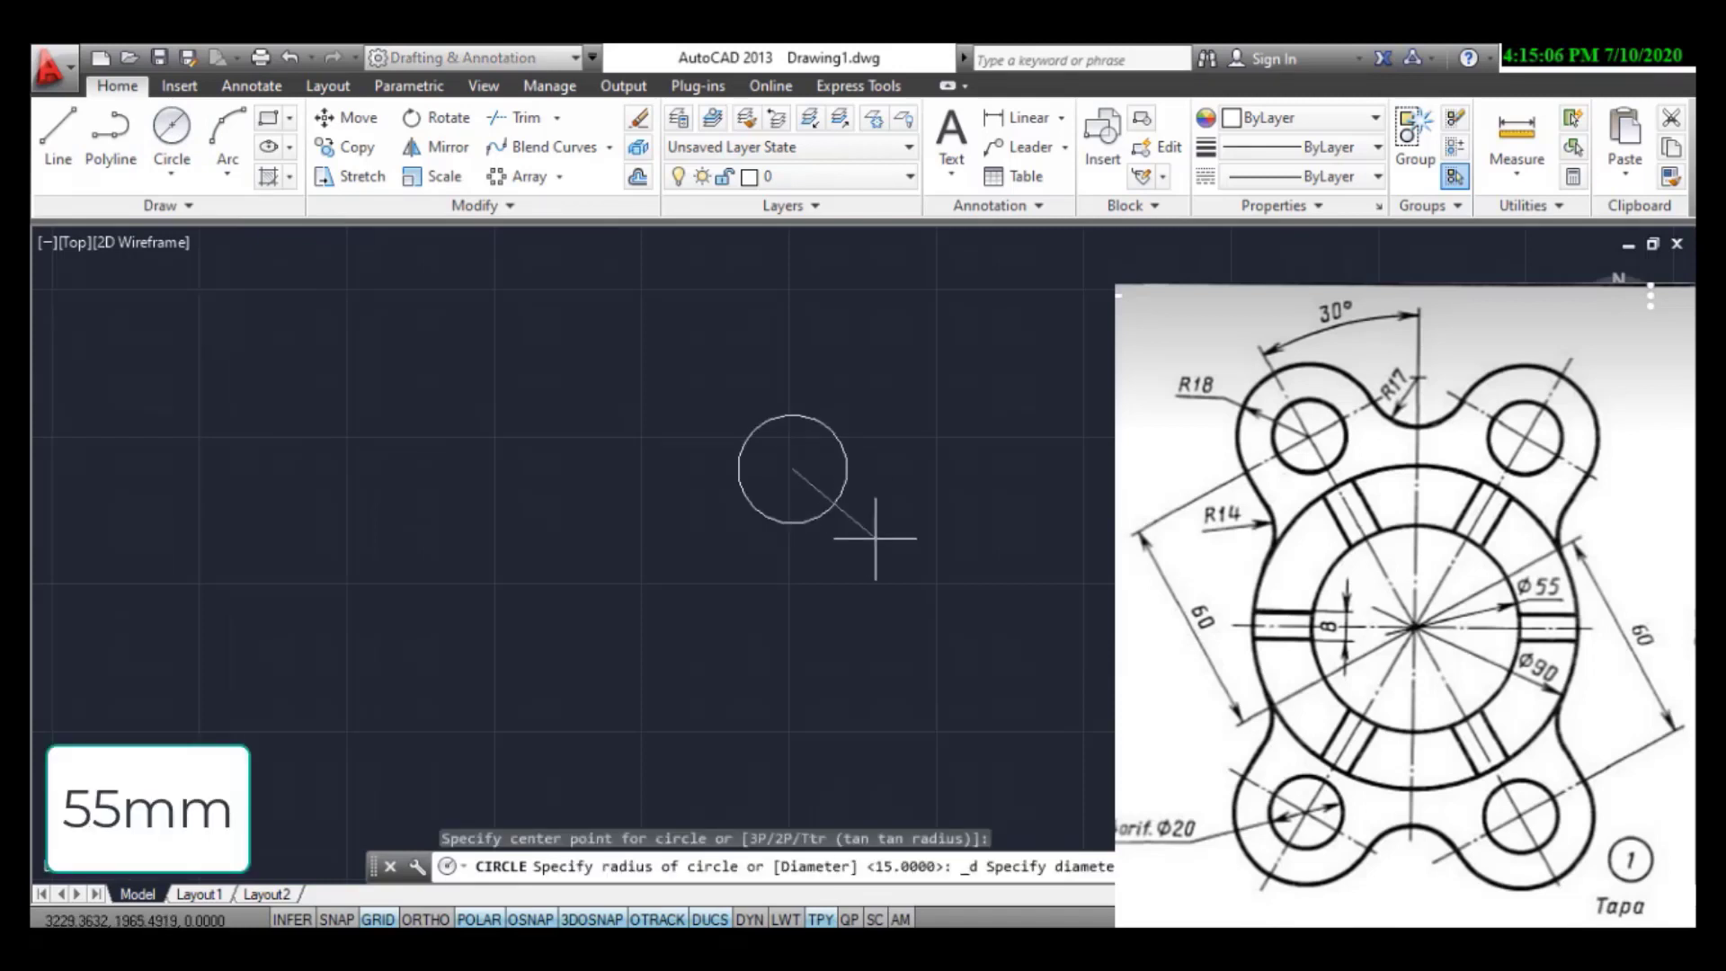
{"action": "type", "text": "55"}
{"action": "key", "text": "Return"}
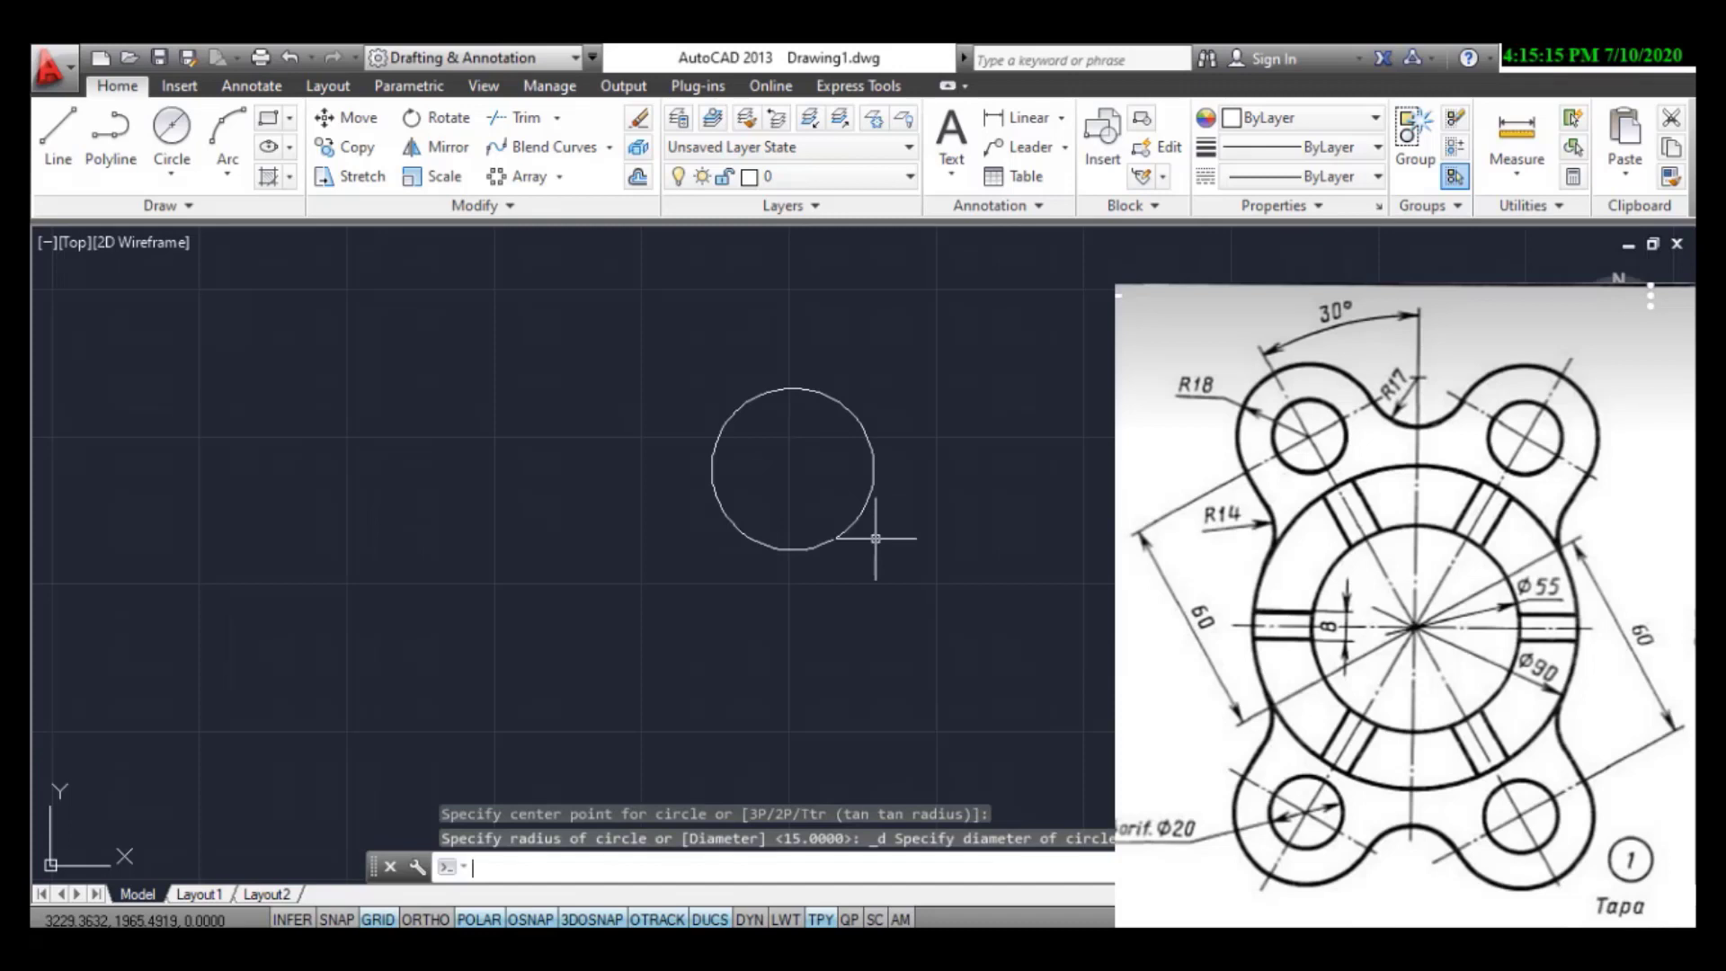
- Enable the Center object snap and draw a circle of diameter 90 mm concentric with the 55 mm circle
{"action": "left_click", "coordinate": [172, 131]}
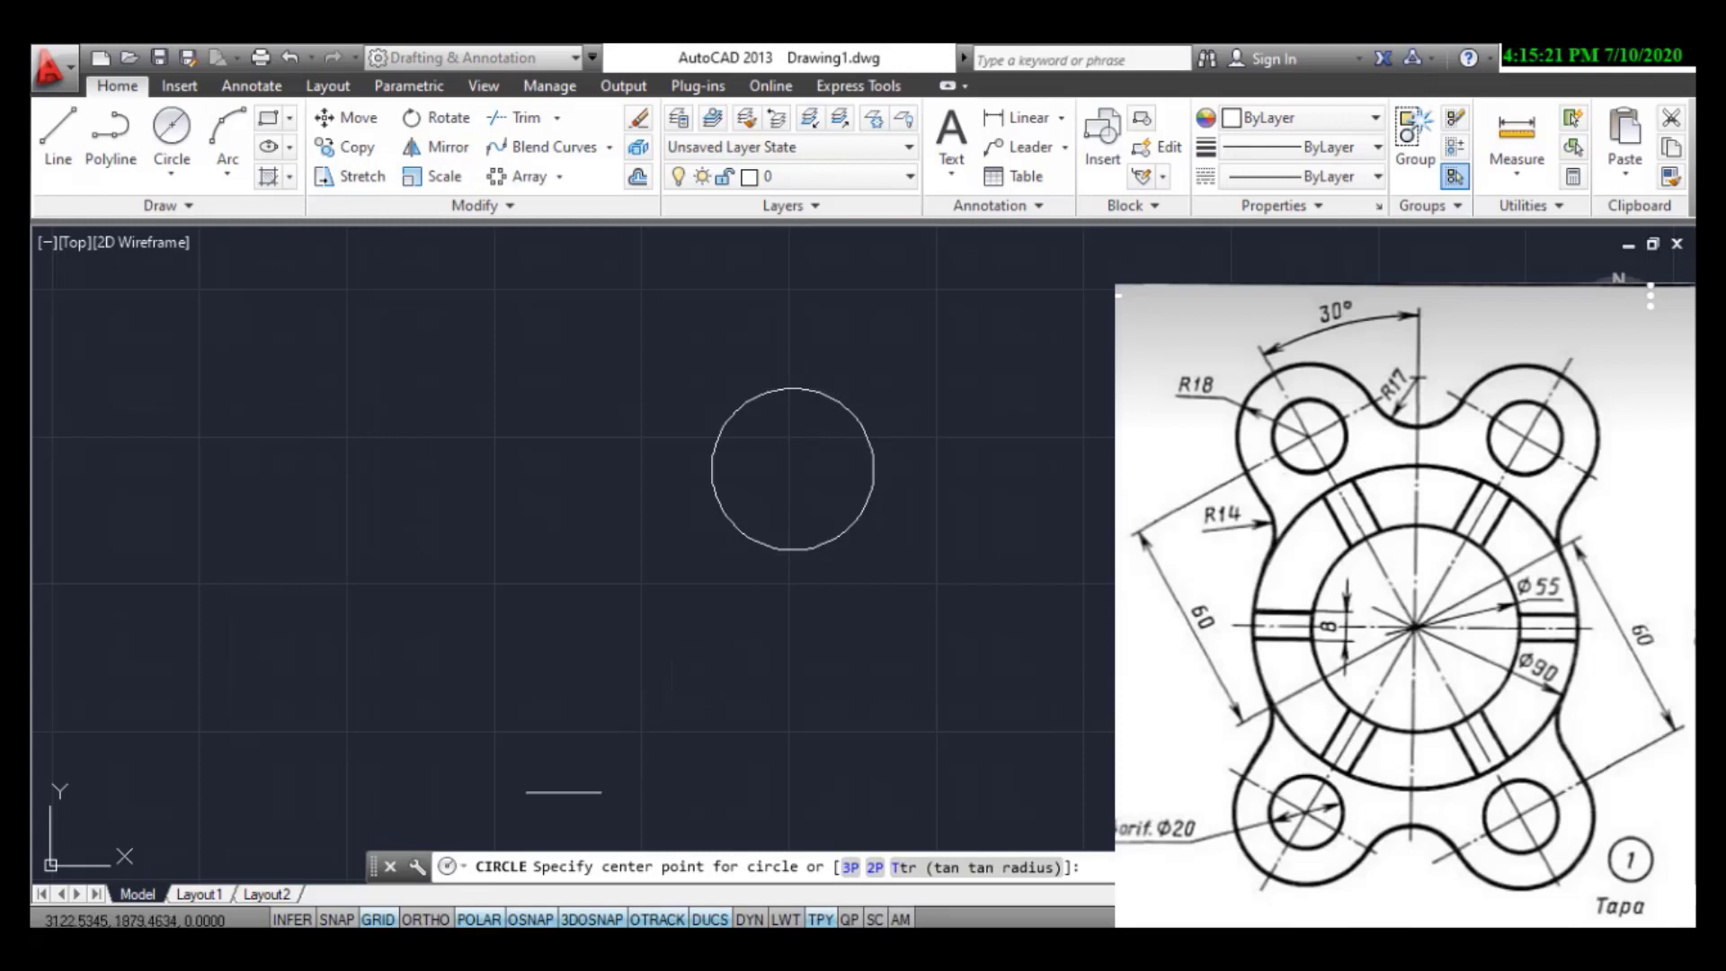
{"action": "right_click", "coordinate": [519, 919]}
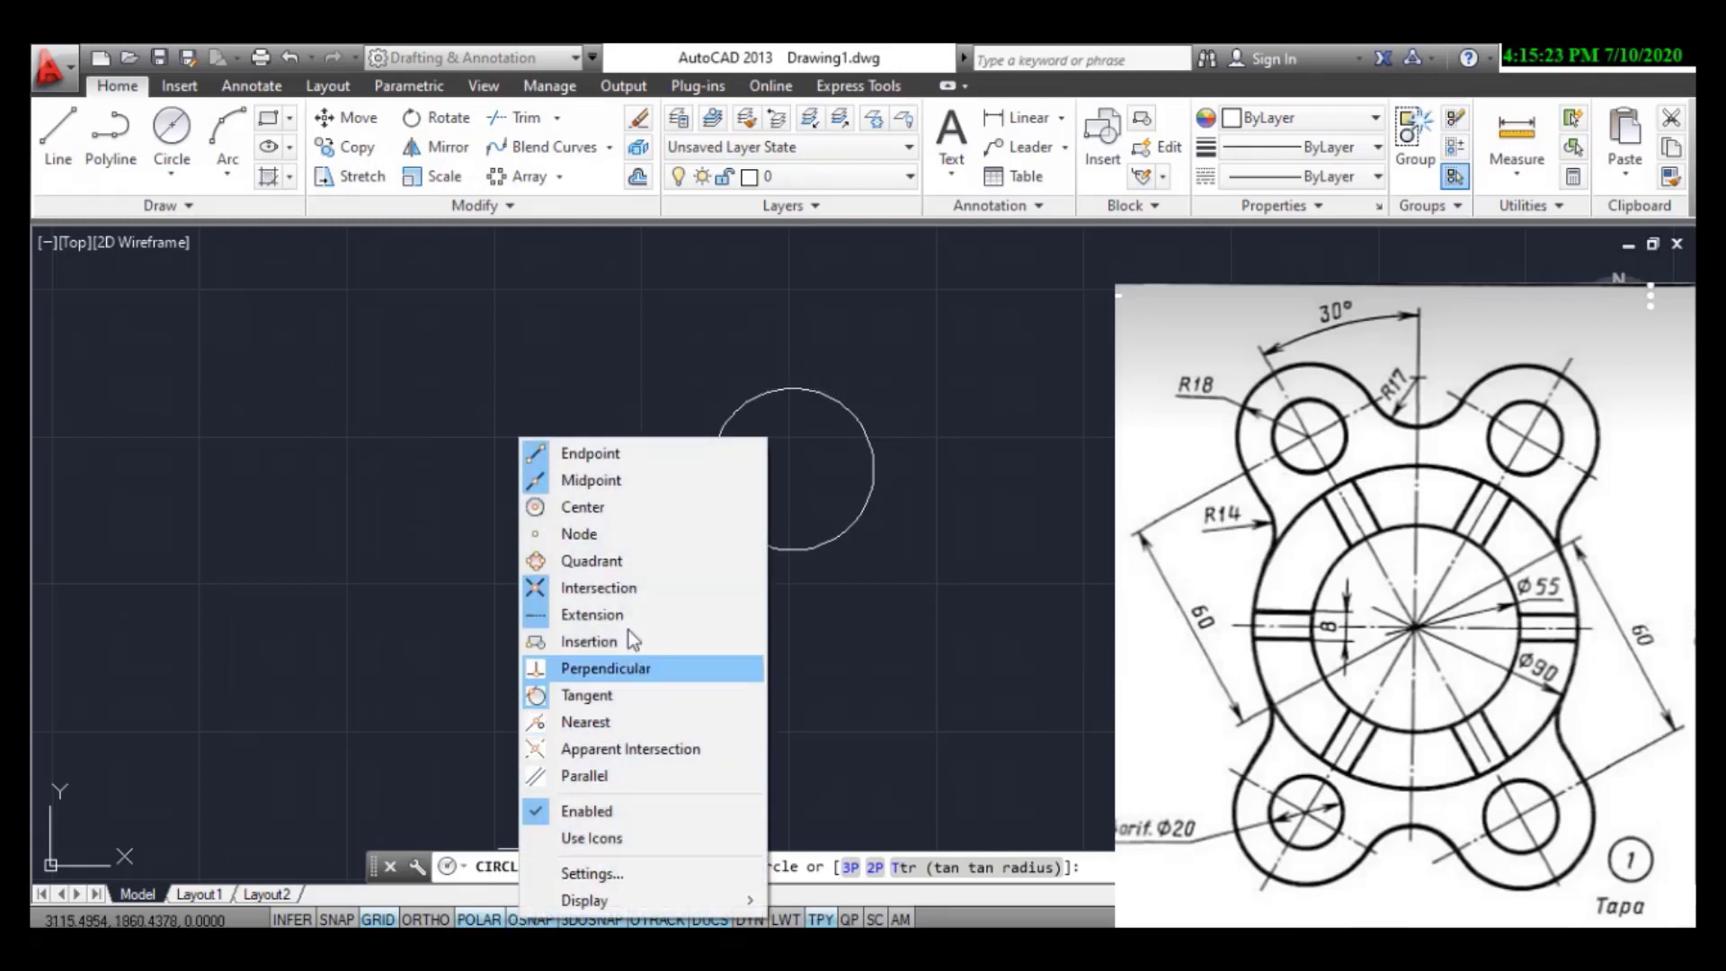
{"action": "left_click", "coordinate": [594, 509]}
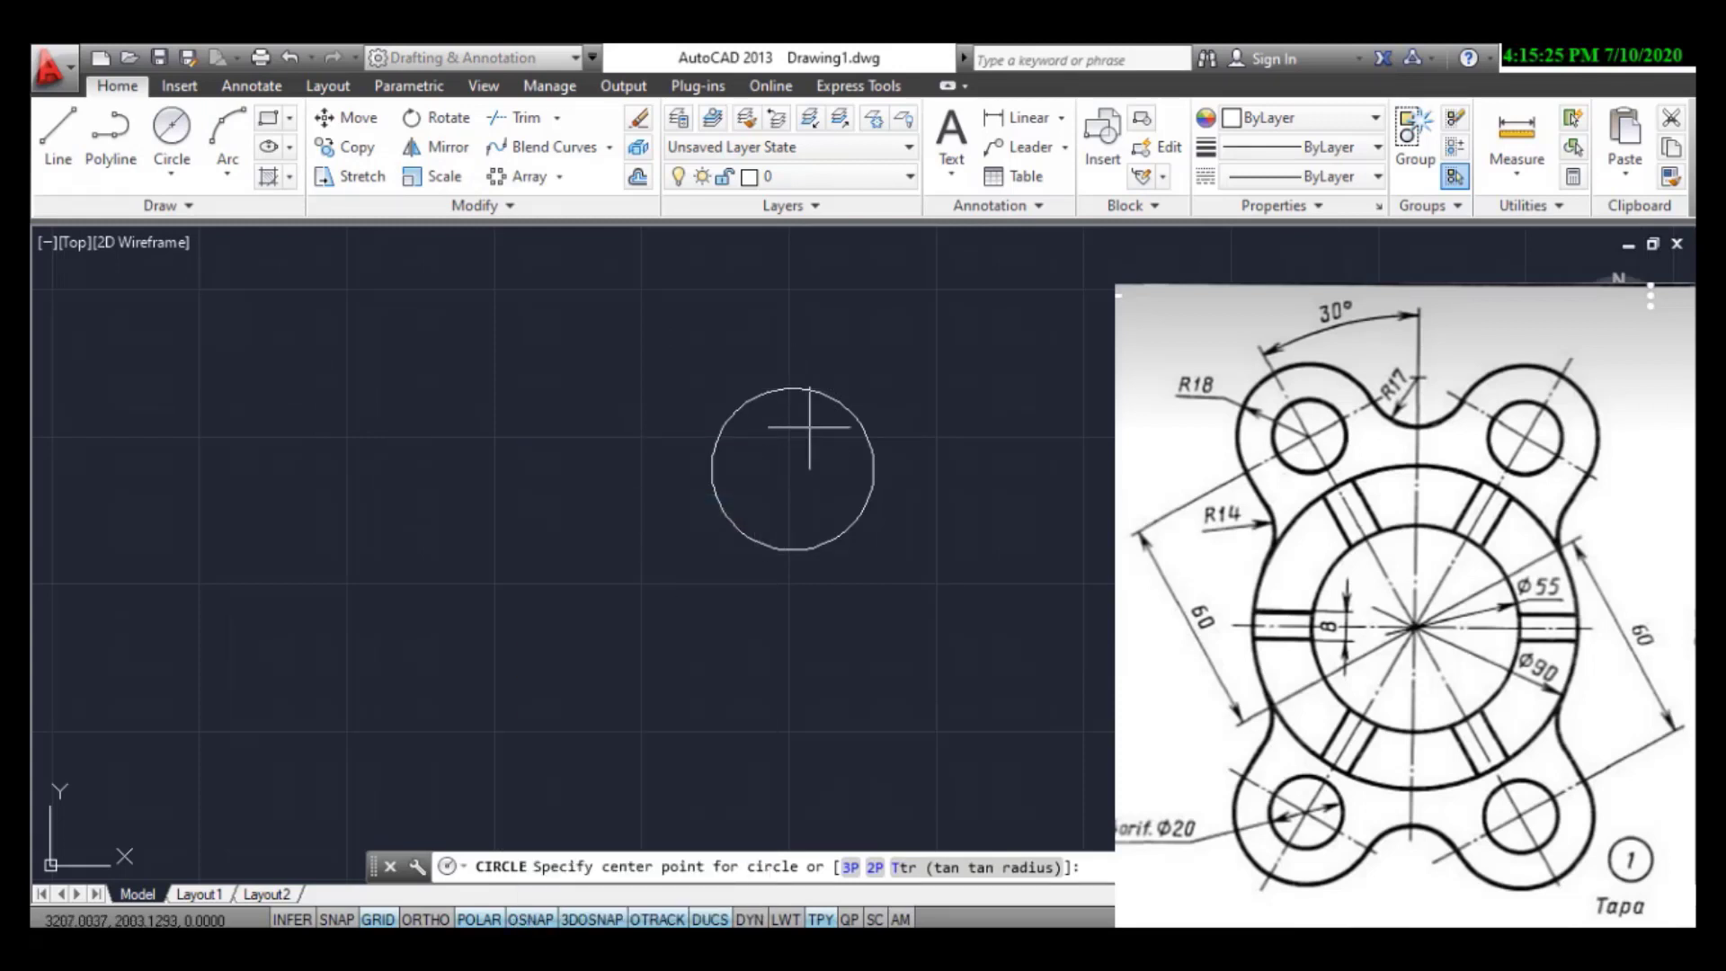
{"action": "left_click", "coordinate": [791, 468]}
{"action": "type", "text": "d"}
{"action": "key", "text": "Return"}
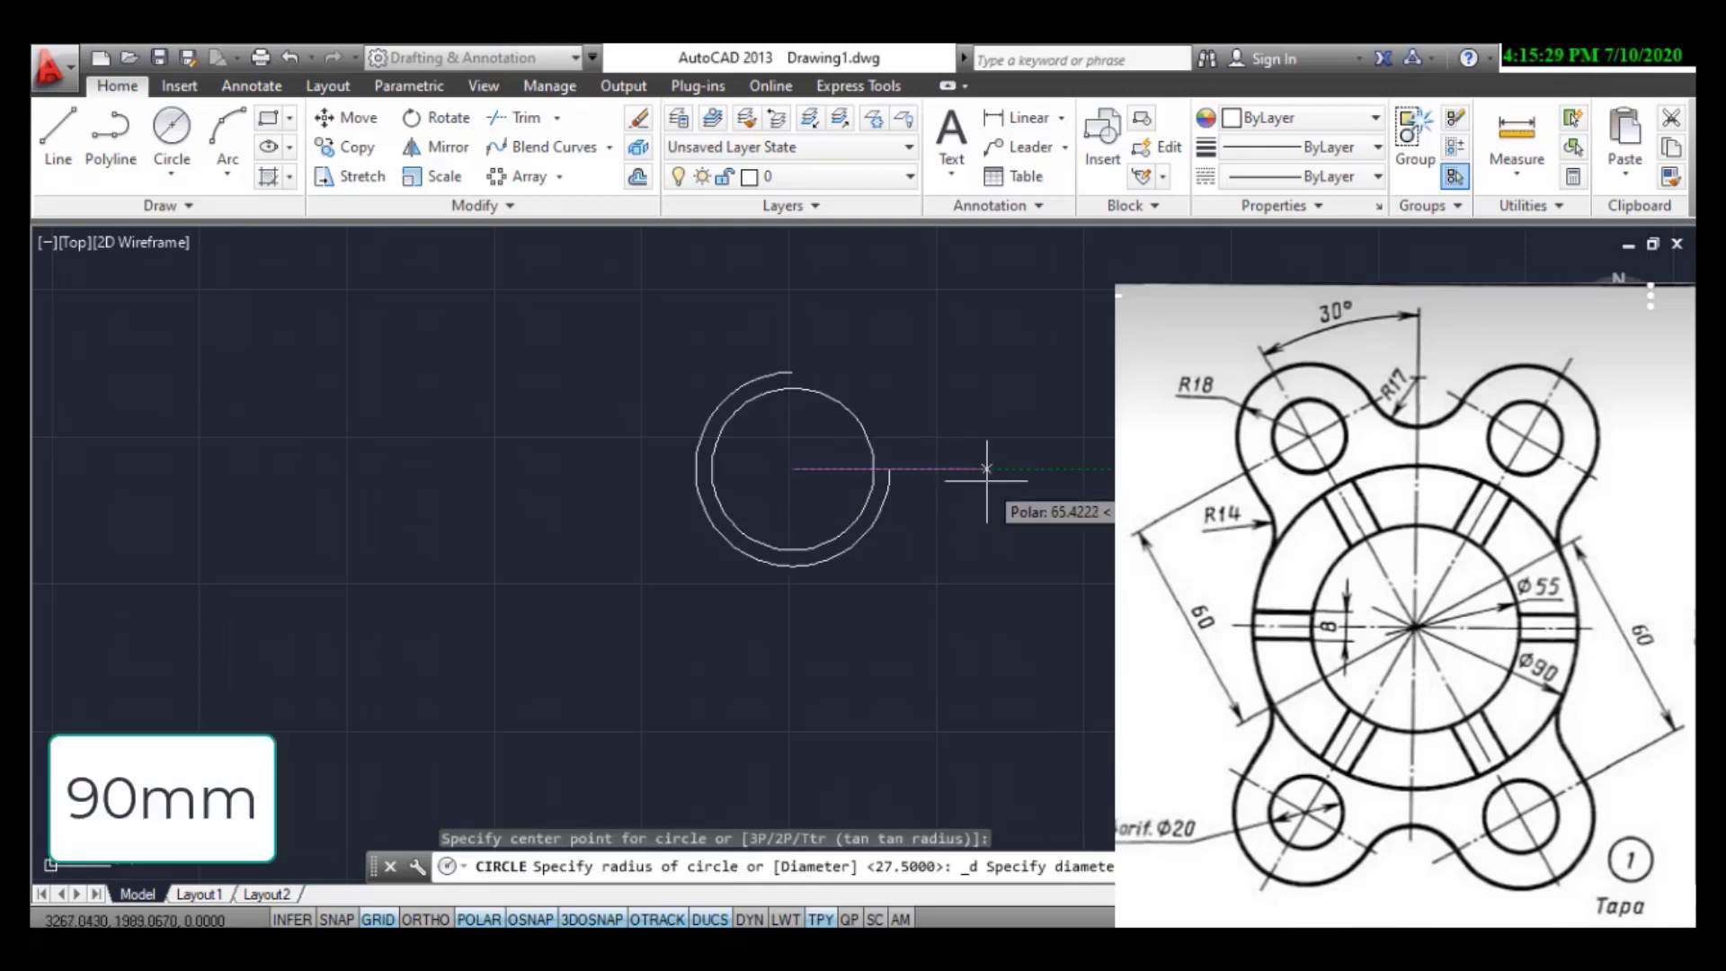
{"action": "type", "text": "90"}
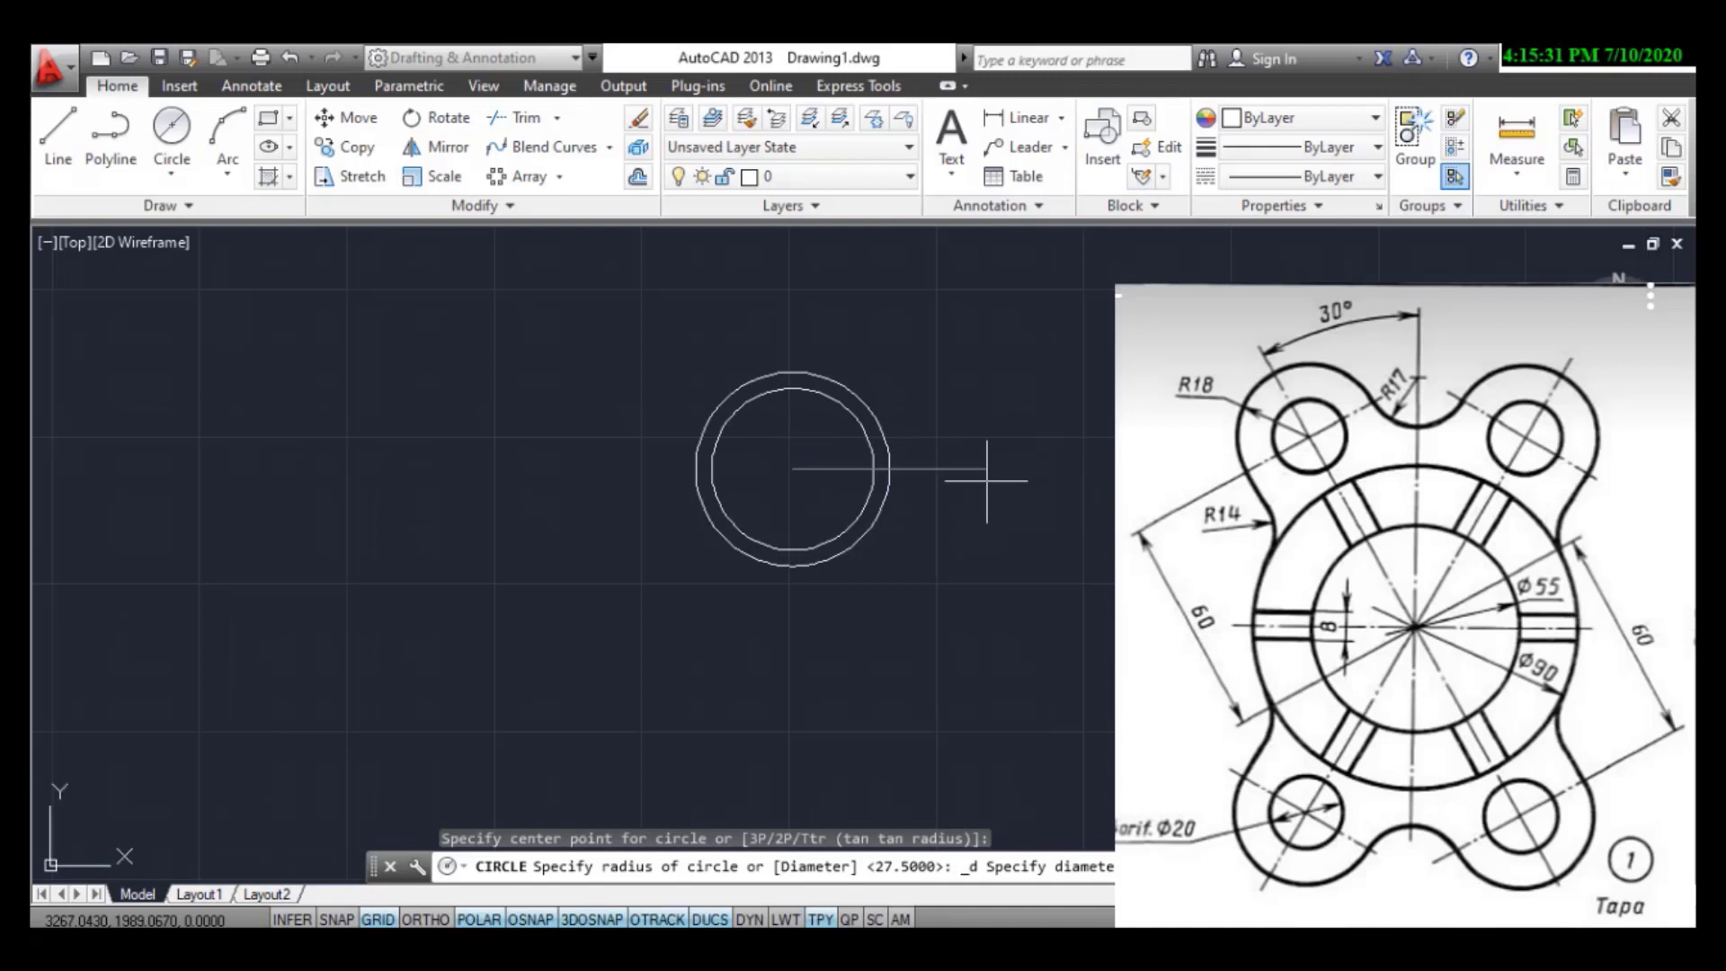
{"action": "key", "text": "Return"}
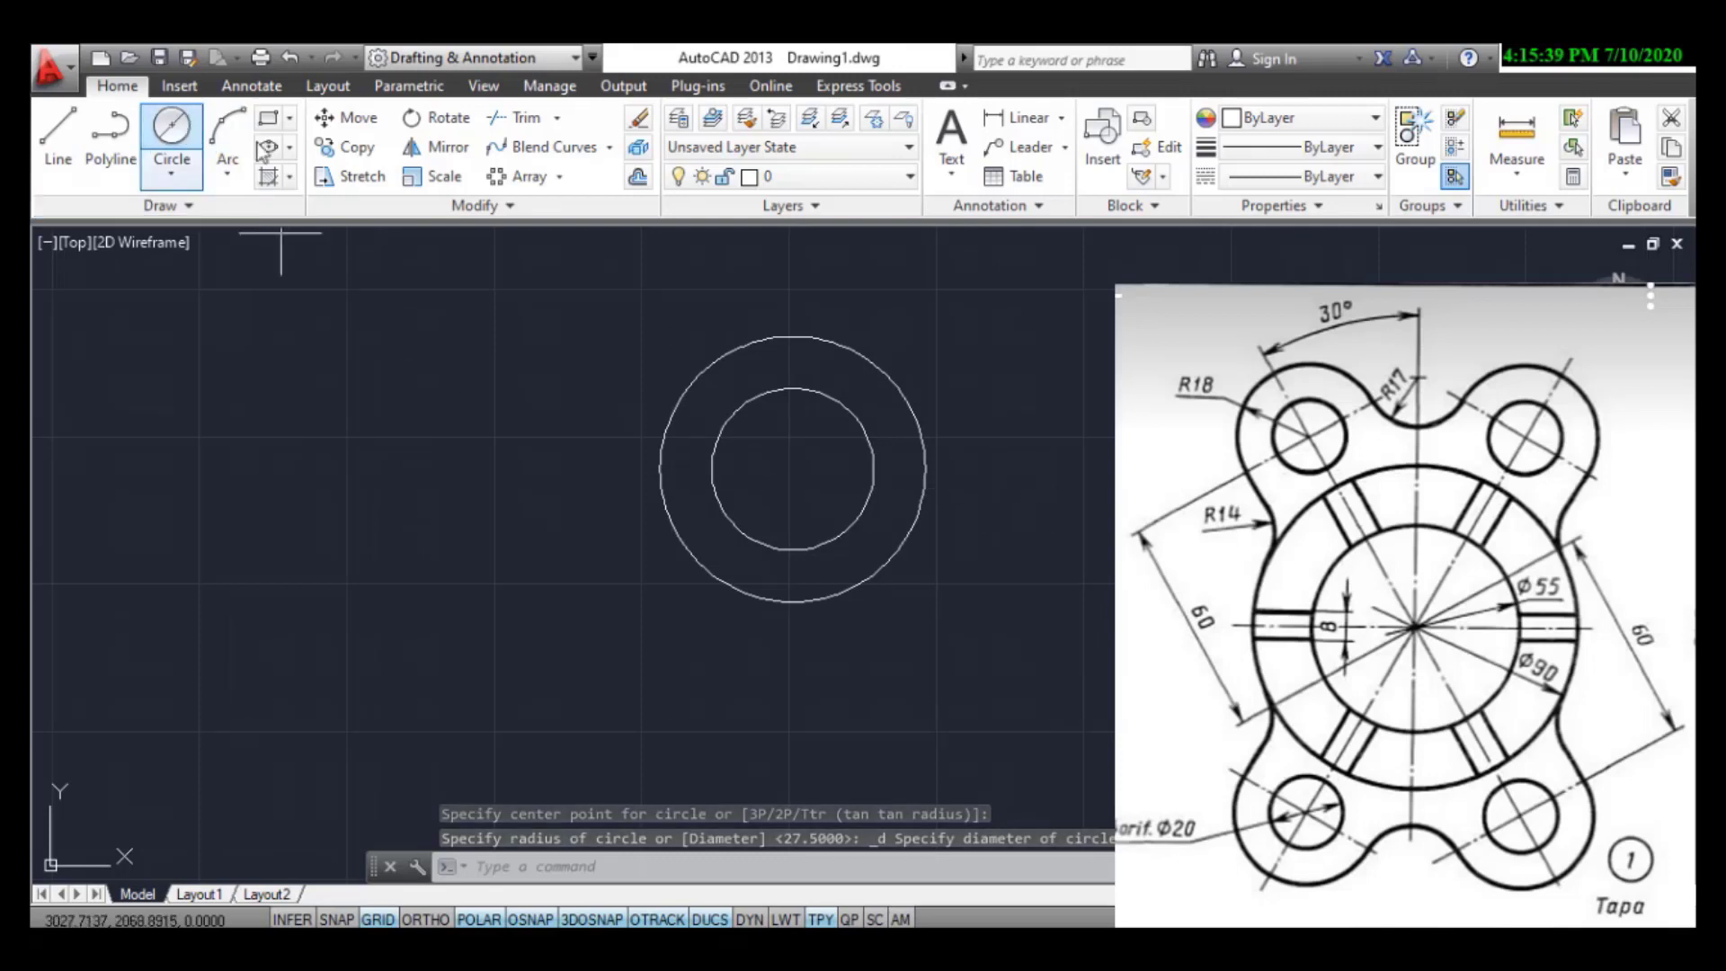
- Draw a third concentric circle of diameter 120 mm around the common centre
{"action": "left_click", "coordinate": [172, 128]}
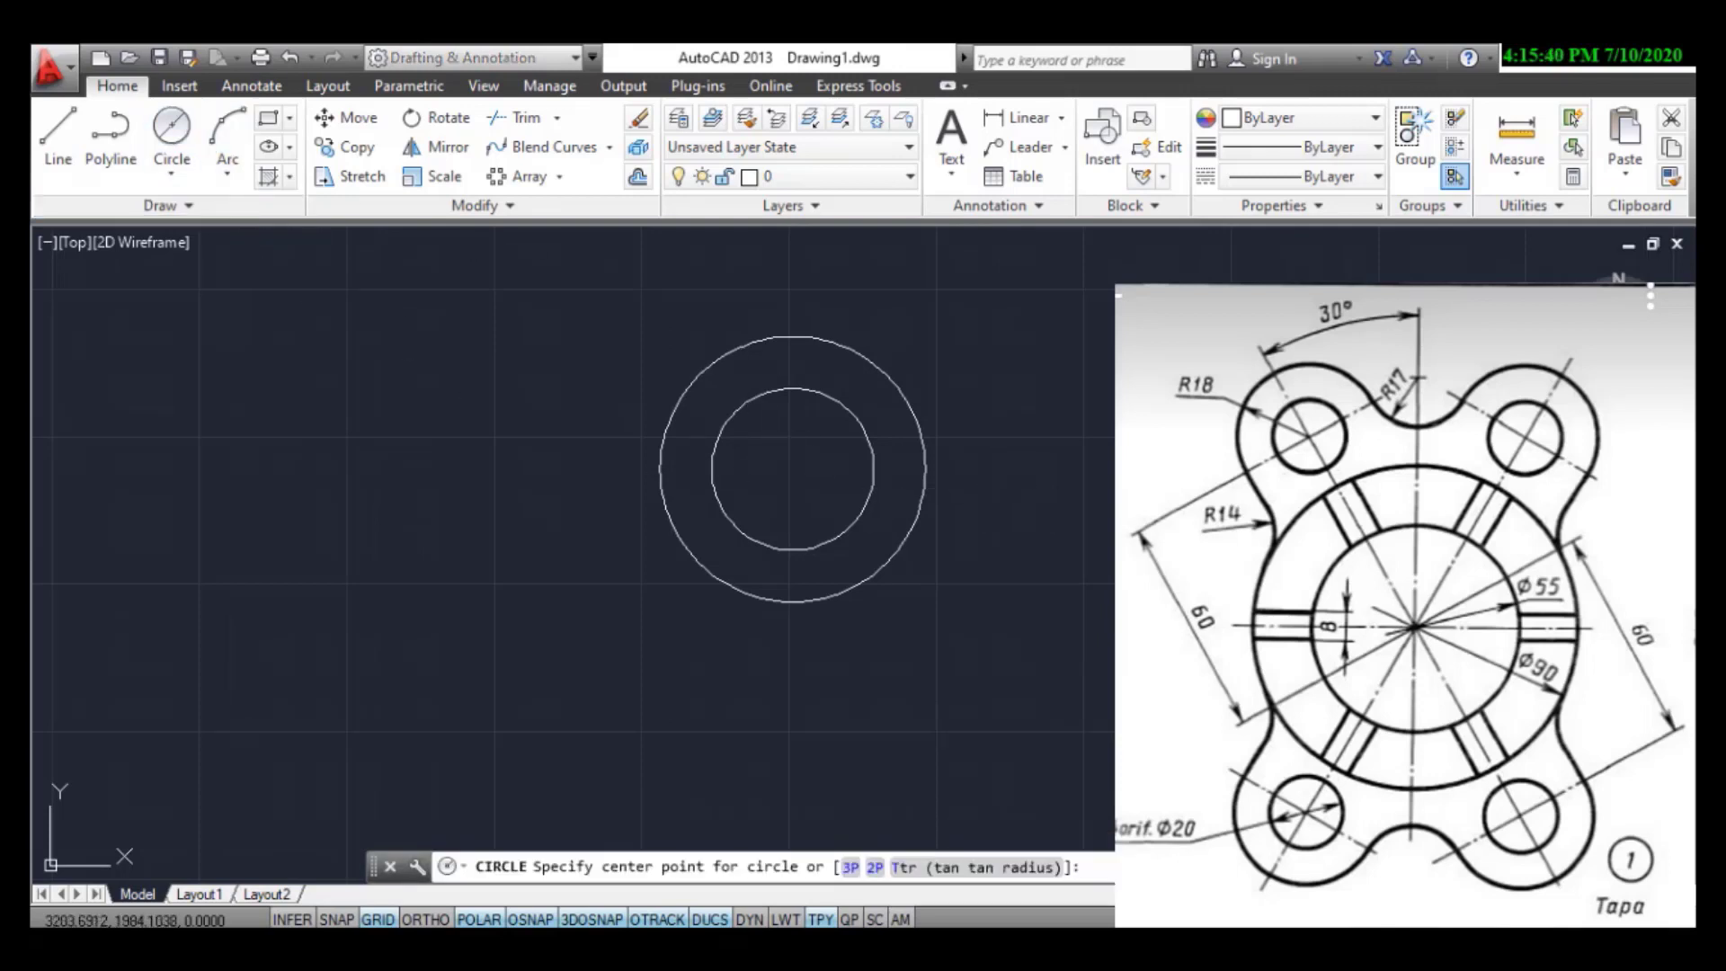
{"action": "left_click", "coordinate": [792, 467]}
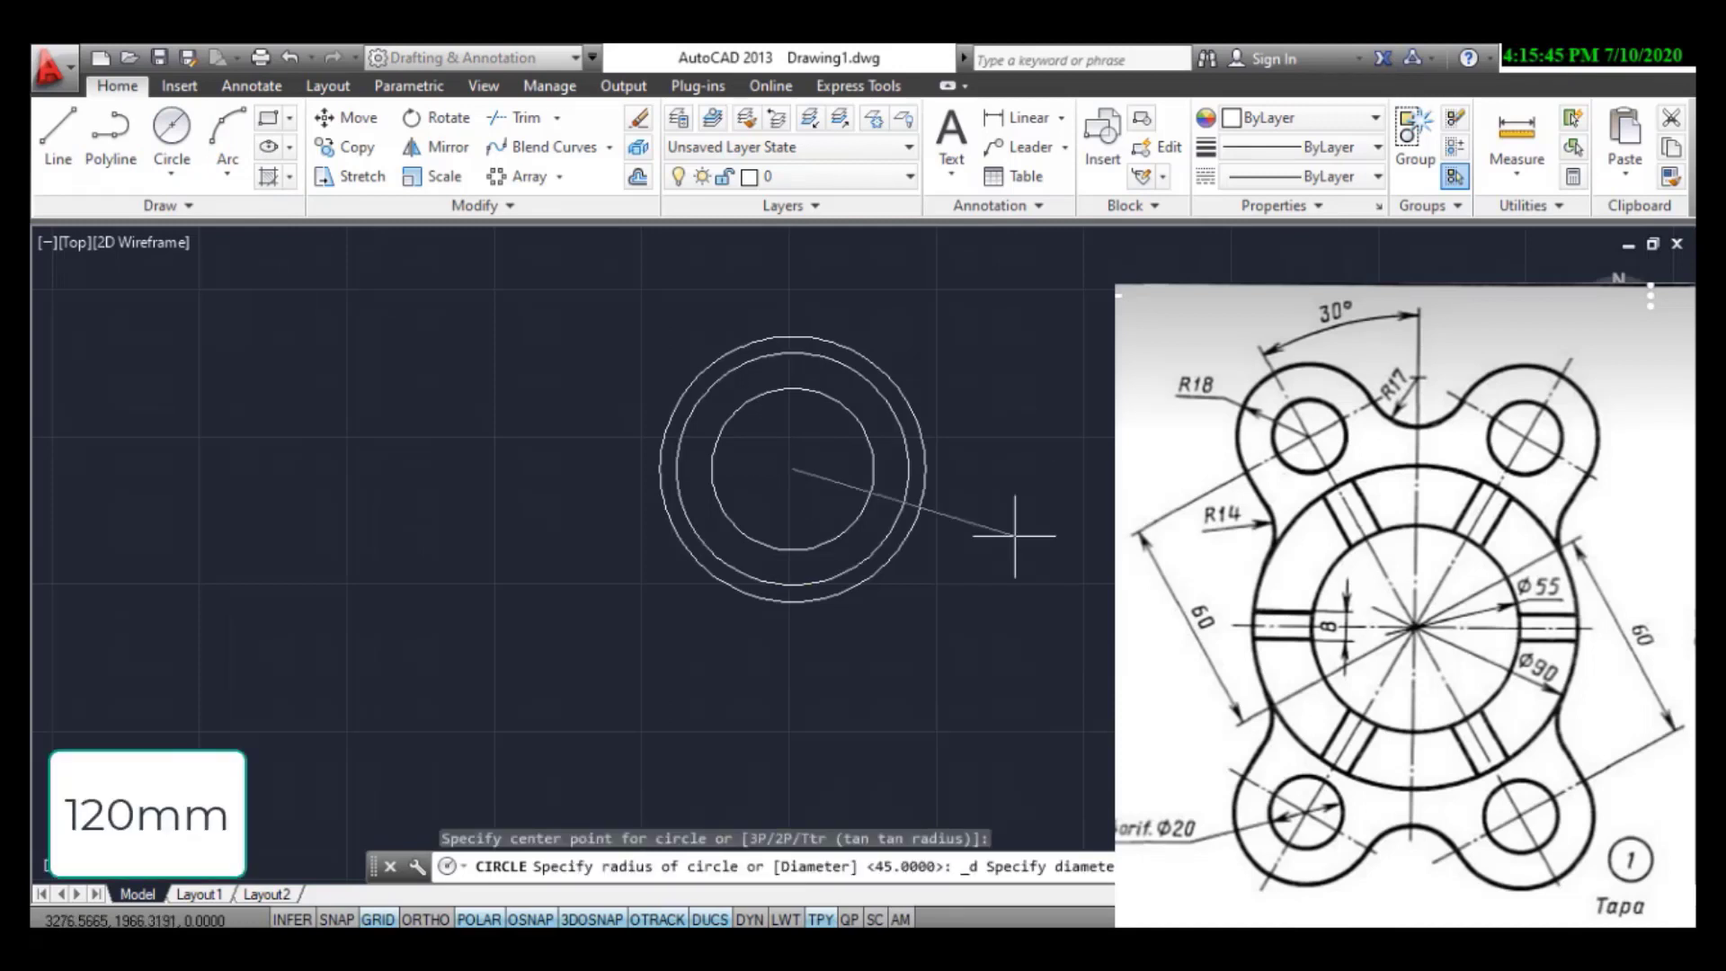
{"action": "type", "text": "120"}
{"action": "key", "text": "Return"}
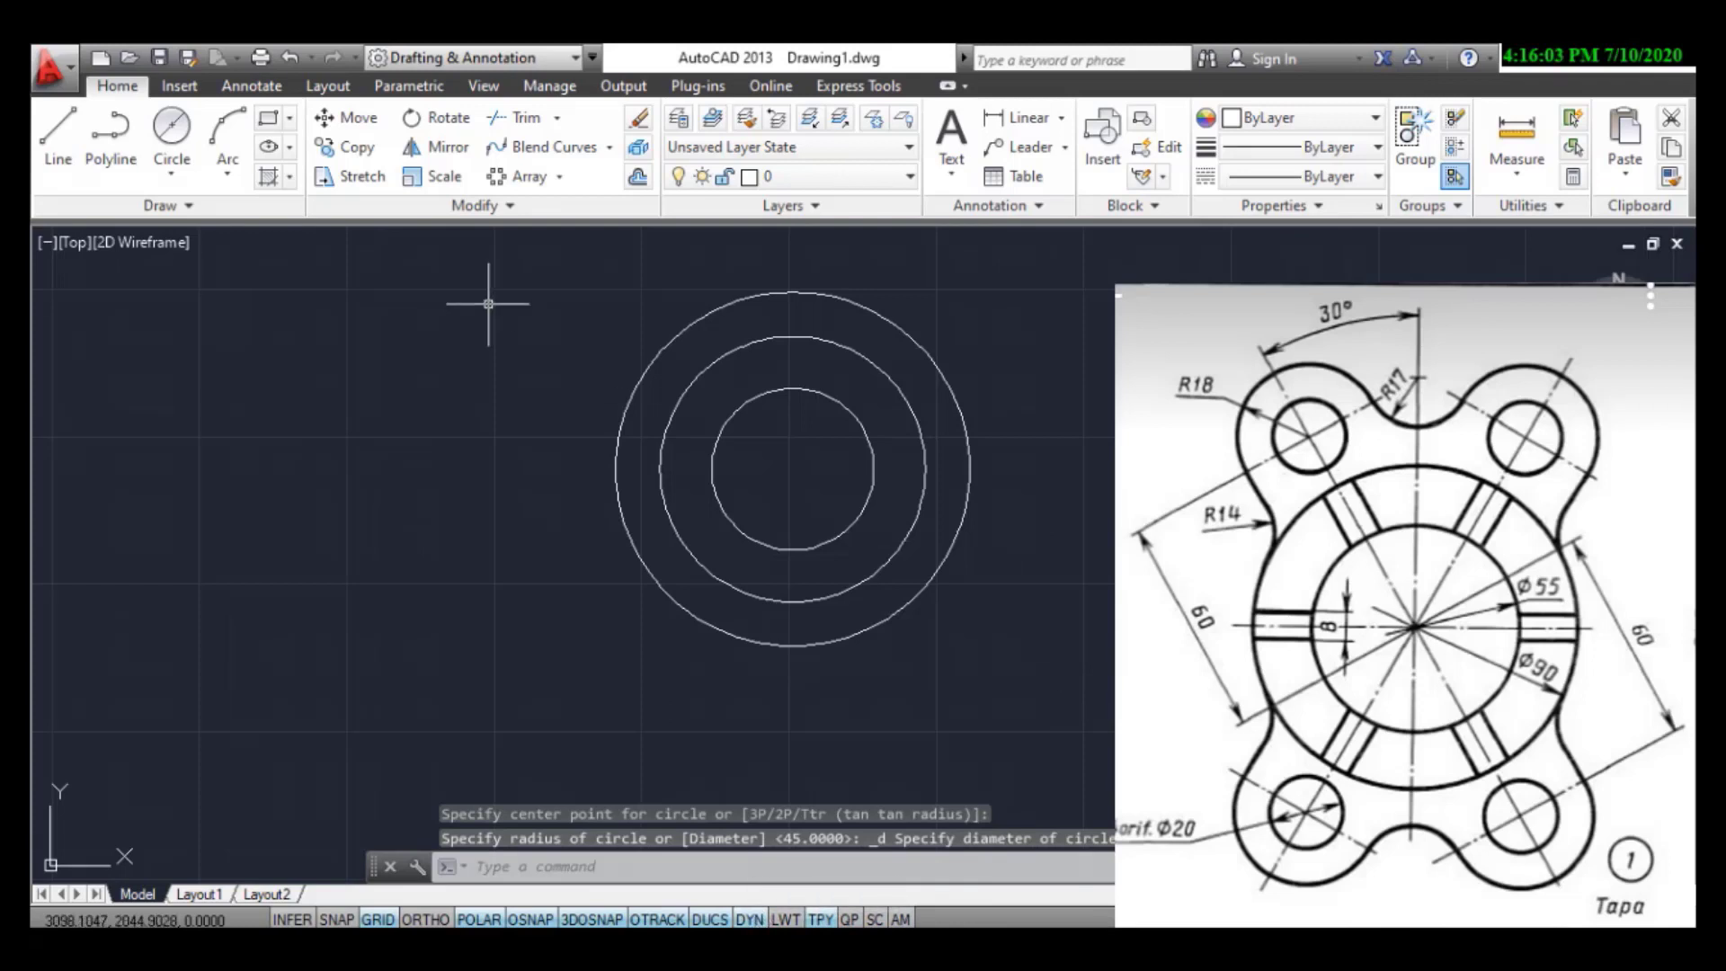
- Draw a line from the common centre up and to the right, 30° off vertical, extending past the 120 mm circle
{"action": "left_click", "coordinate": [58, 142]}
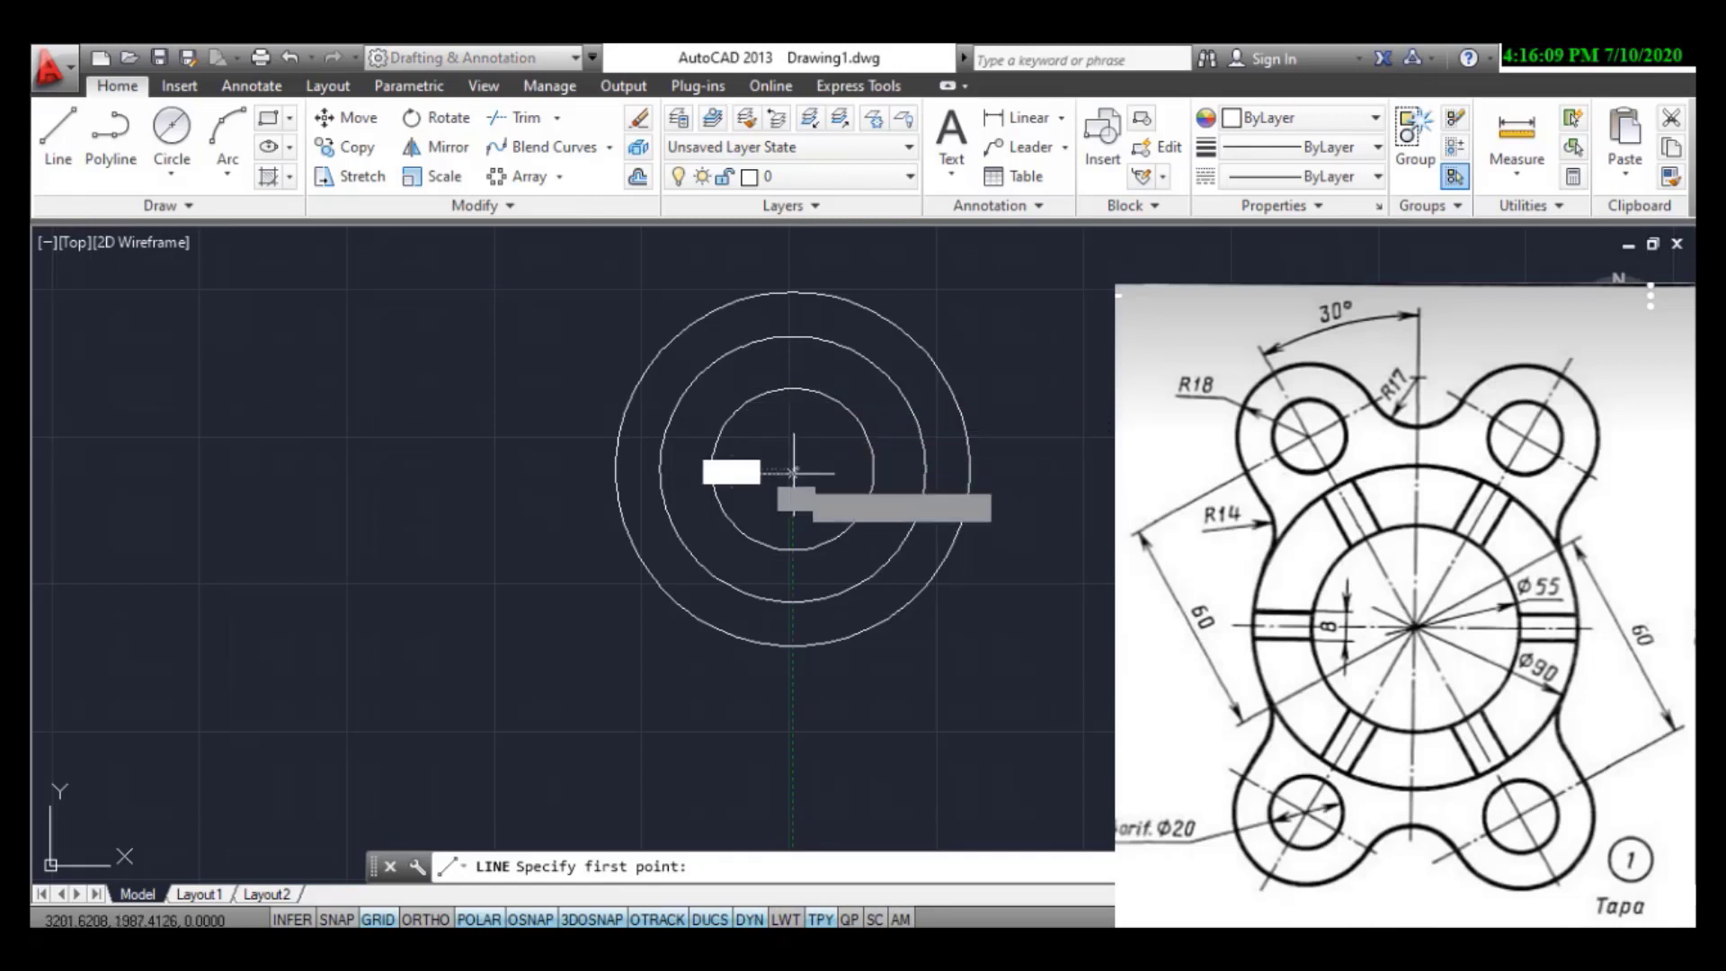
{"action": "left_click", "coordinate": [792, 468]}
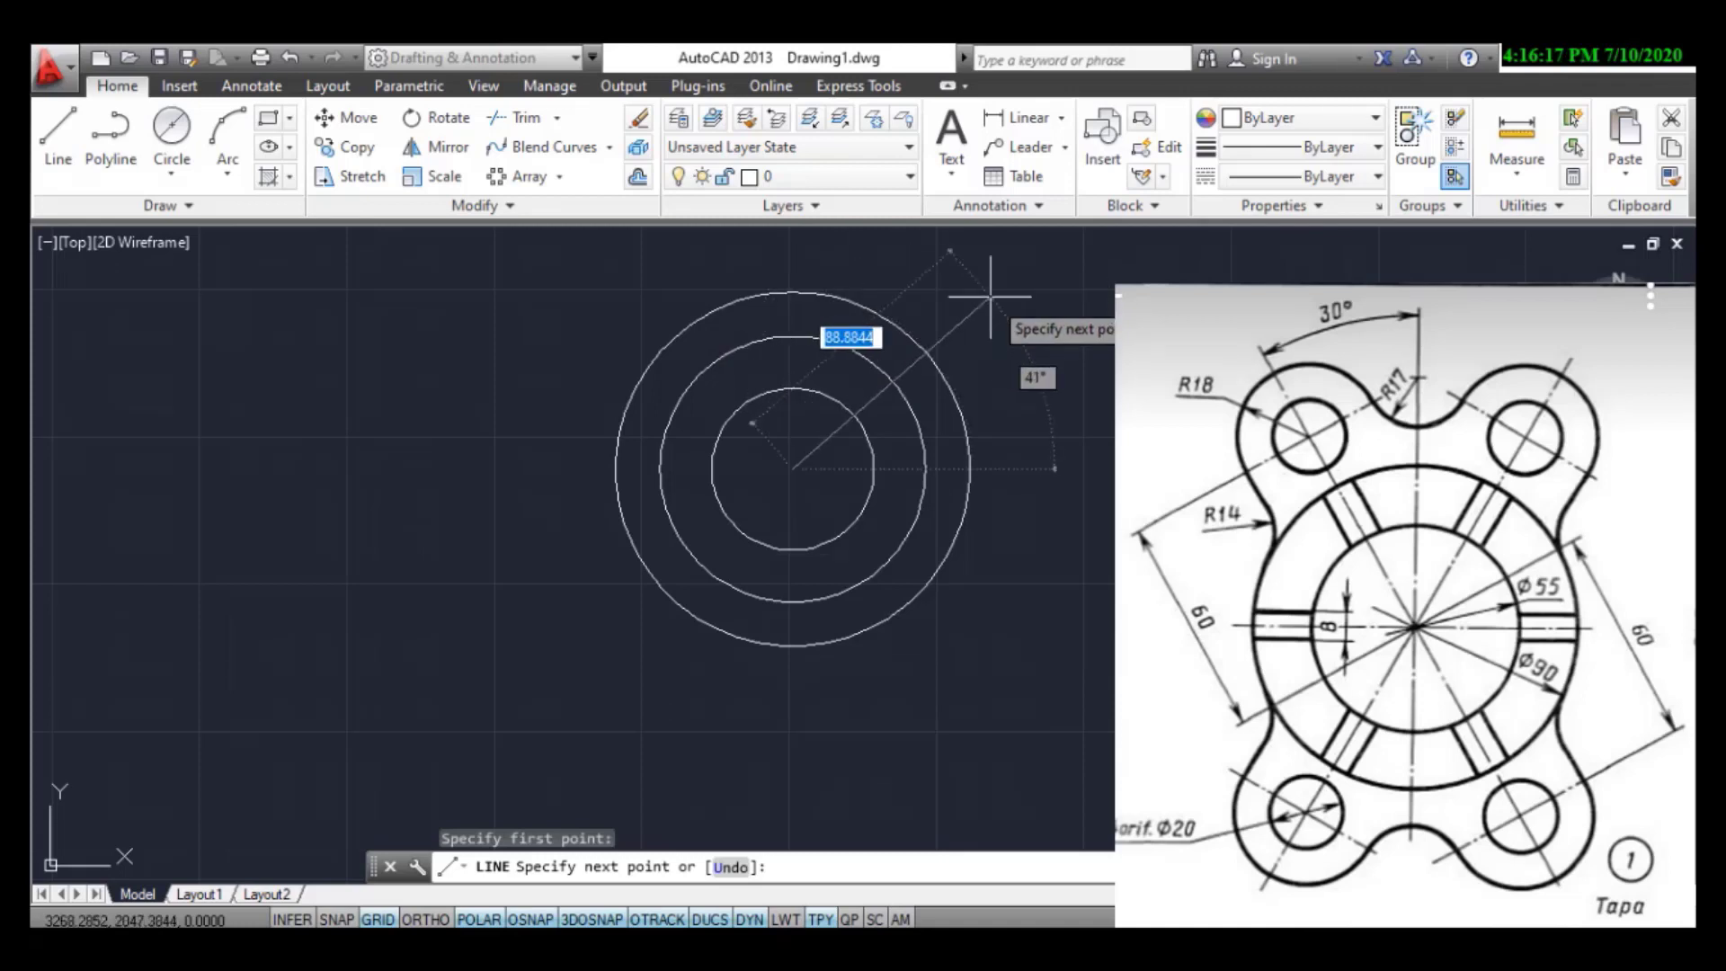
{"action": "left_click", "coordinate": [924, 237]}
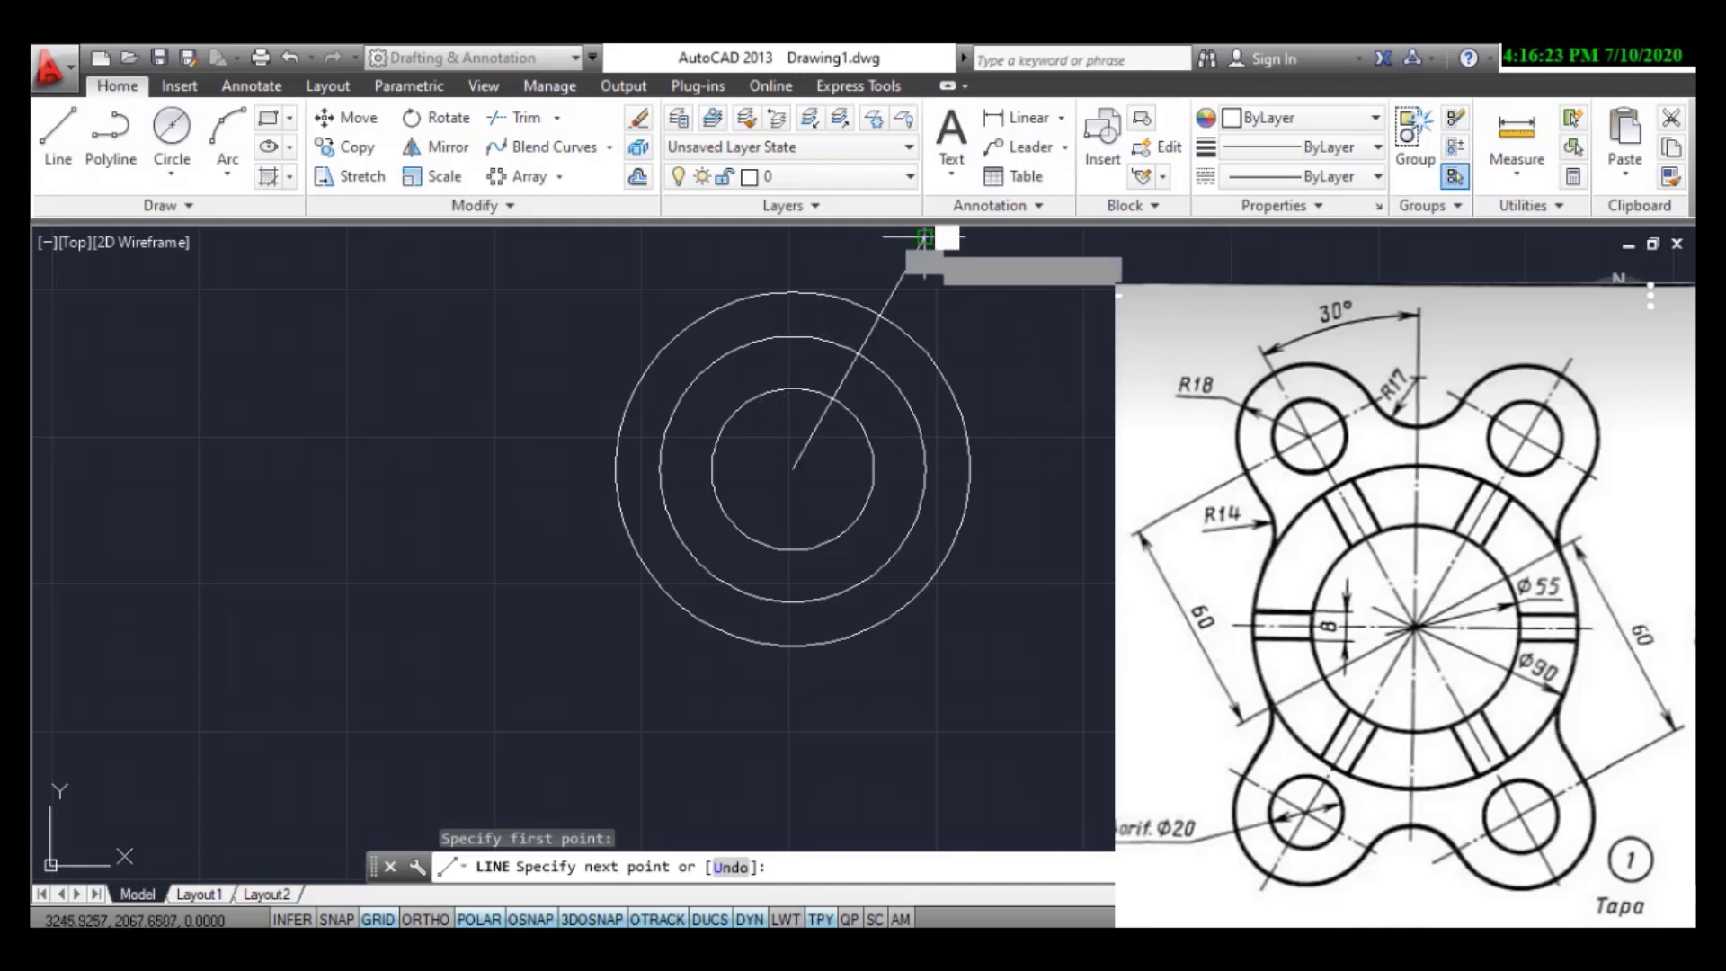
{"action": "right_click", "coordinate": [922, 236]}
{"action": "left_click", "coordinate": [991, 253]}
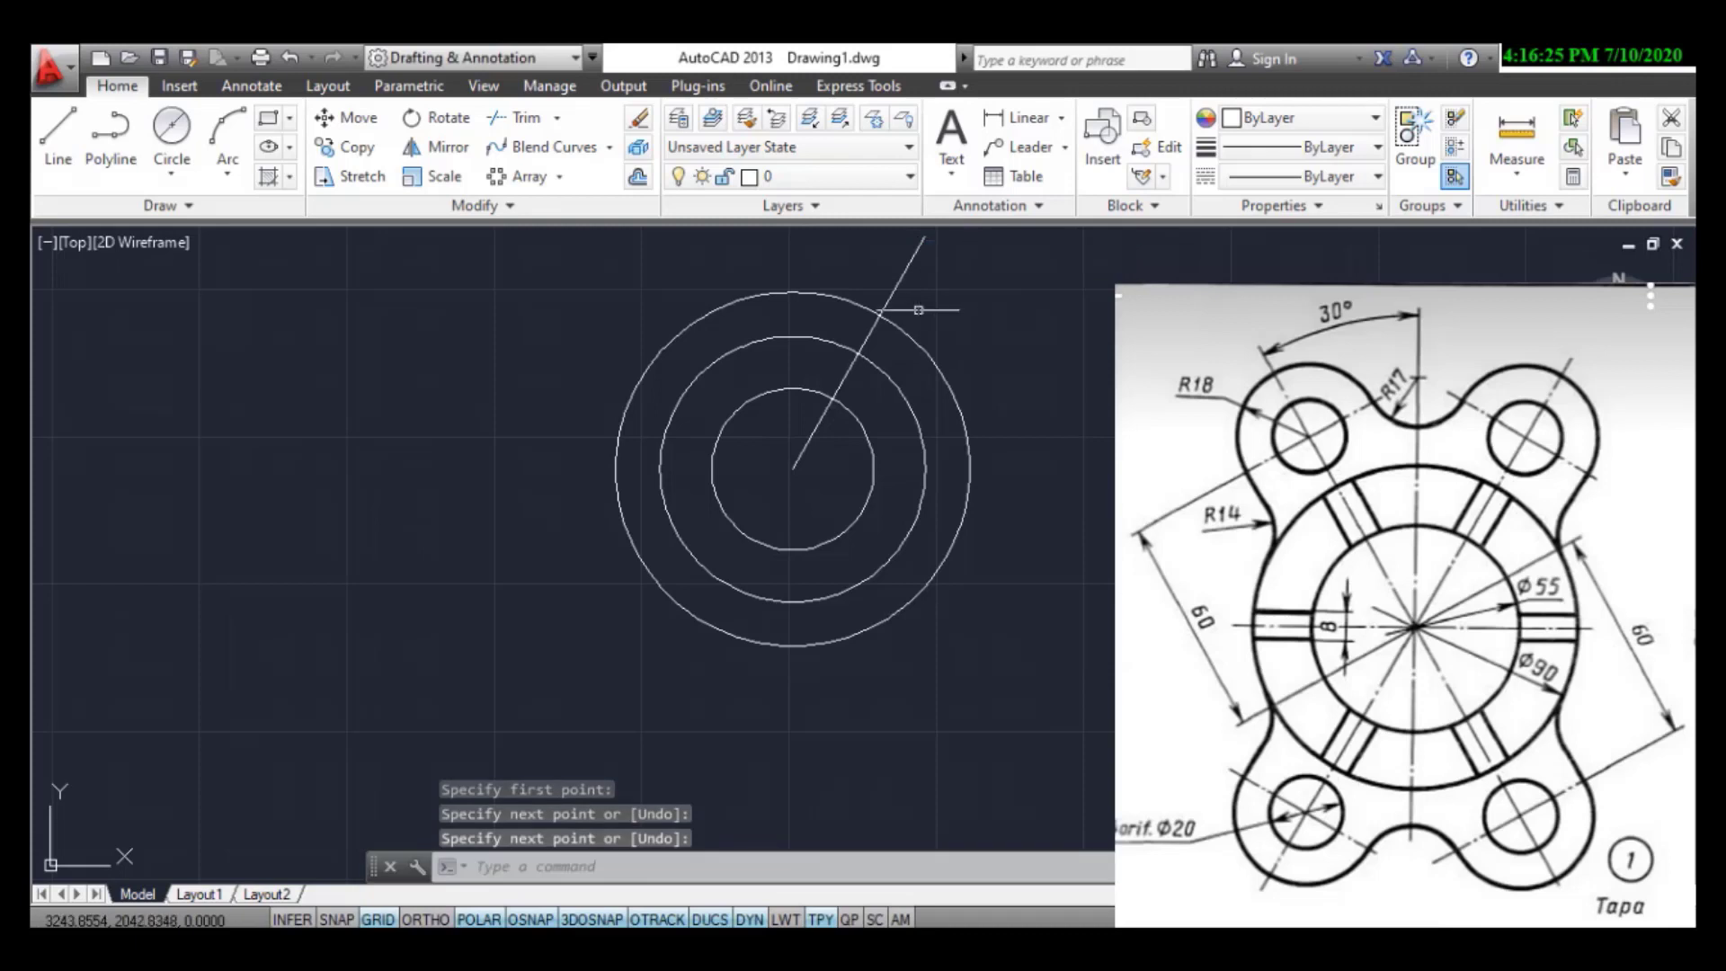
{"action": "middle_click_drag", "start_coordinate": [991, 285], "coordinate": [987, 328]}
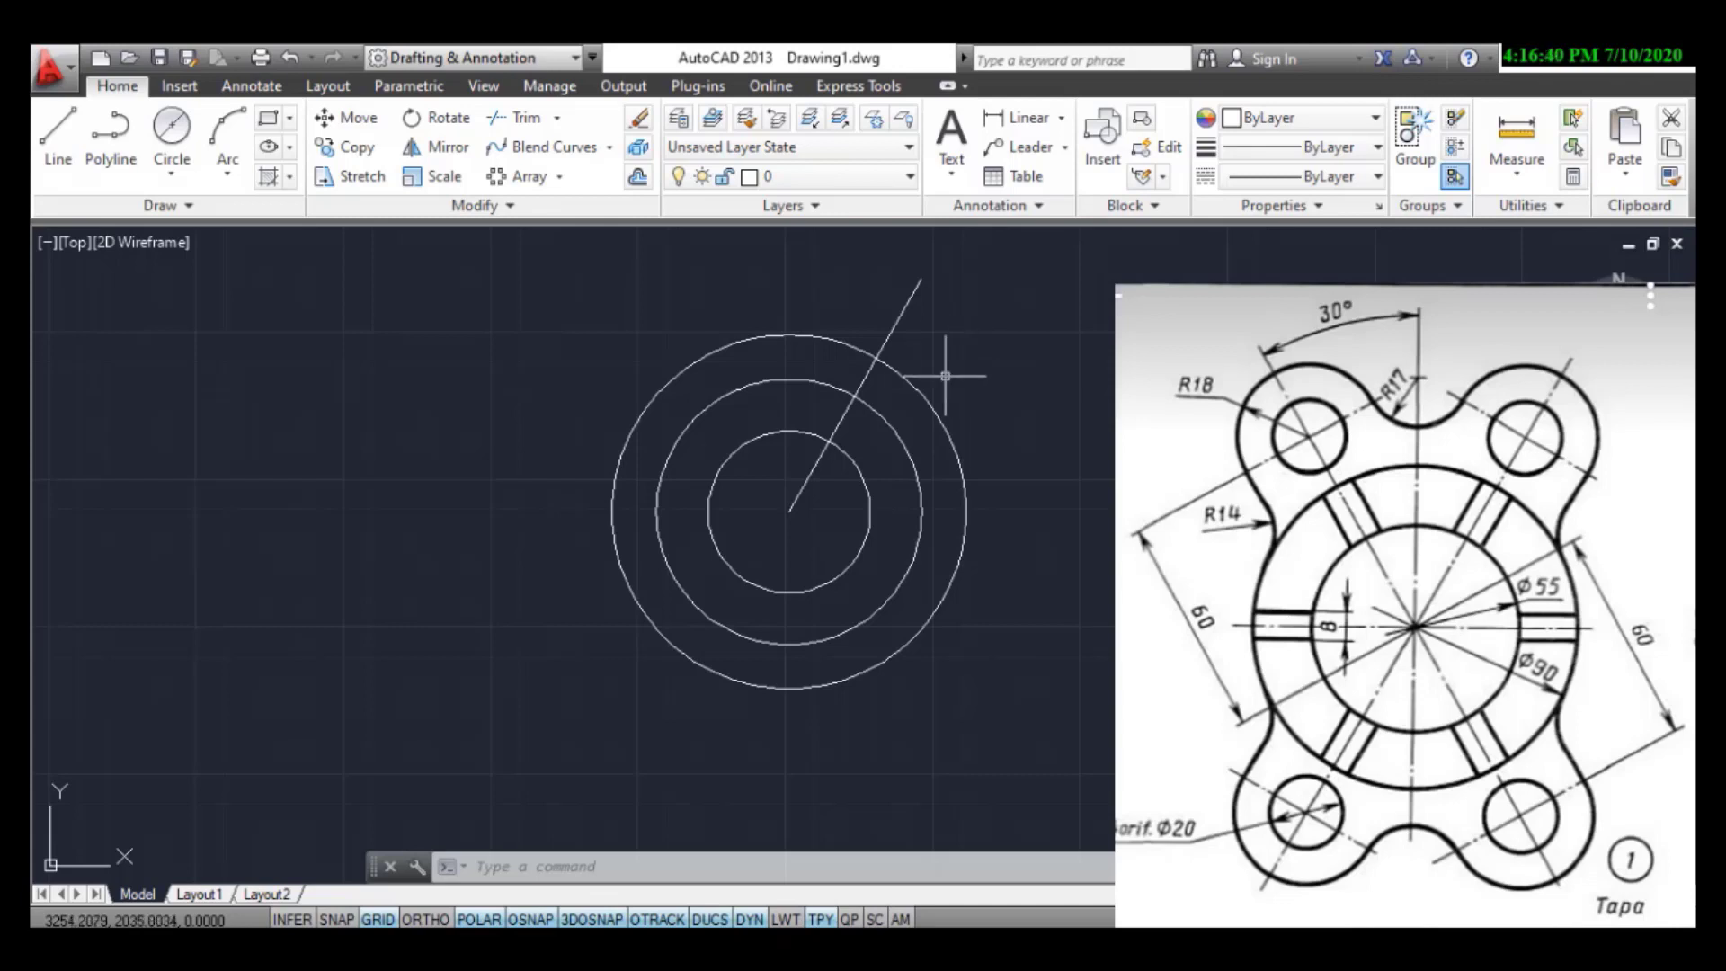
- Draw a circle of diameter 20 mm centred where the slanted line crosses the 120 mm circle
{"action": "left_click", "coordinate": [162, 126]}
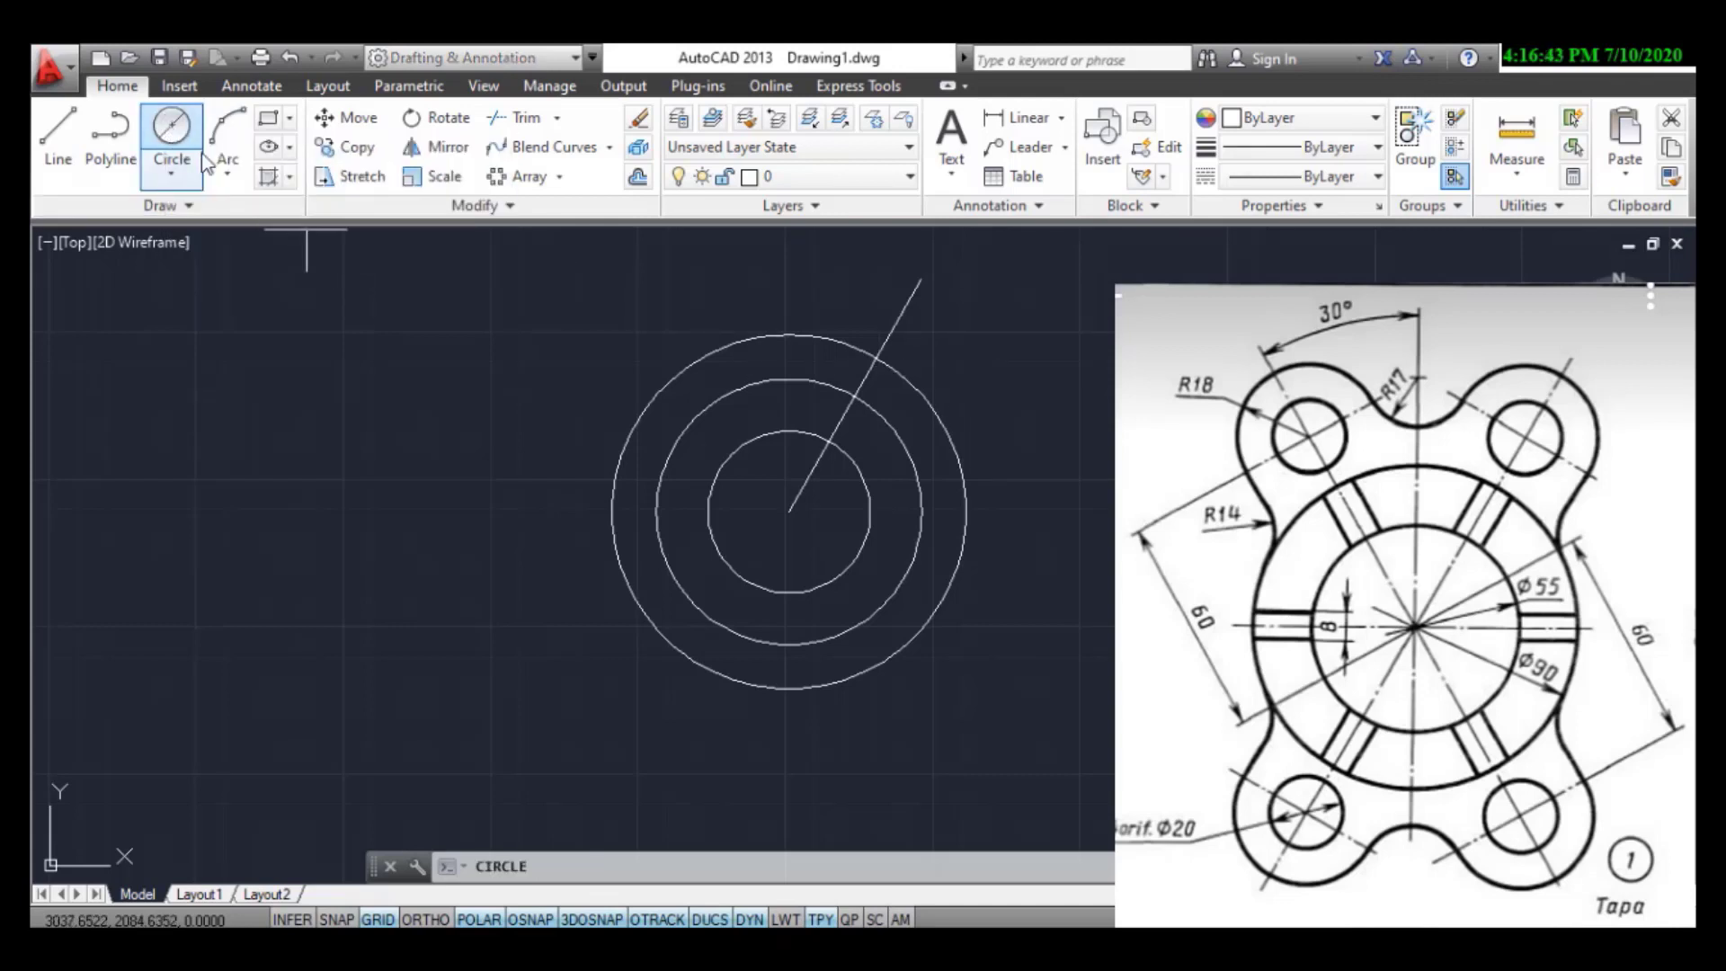
{"action": "left_click", "coordinate": [877, 357]}
{"action": "type", "text": "d"}
{"action": "key", "text": "Return"}
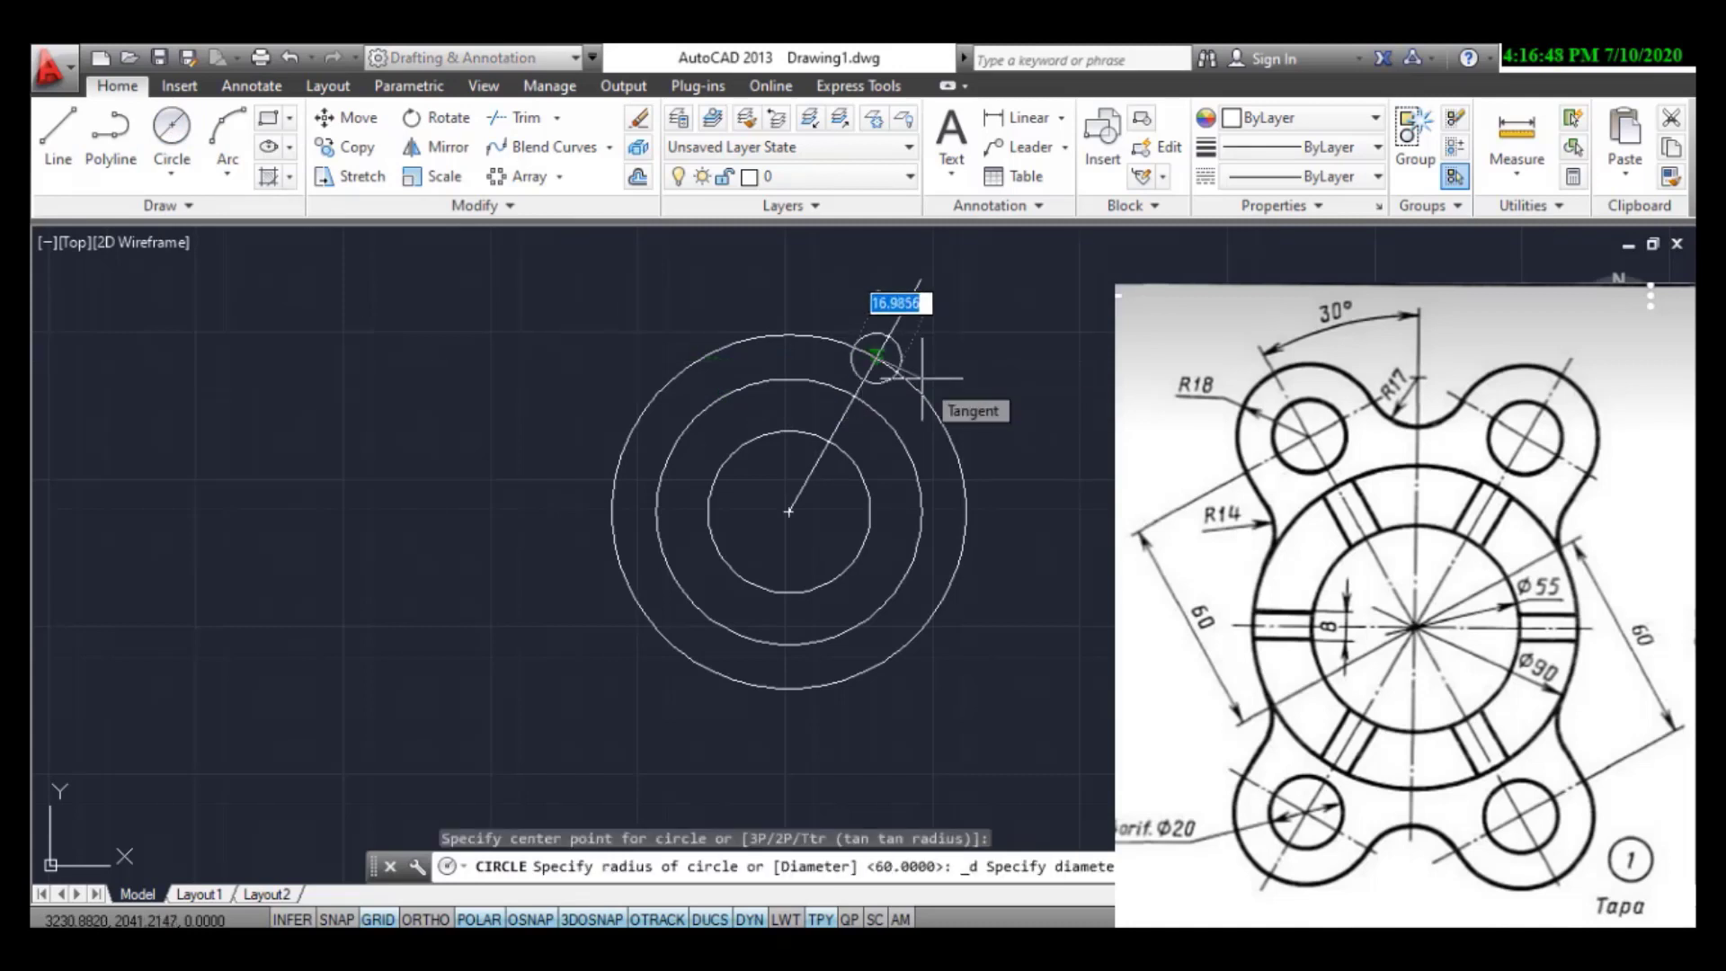
{"action": "type", "text": "2"}
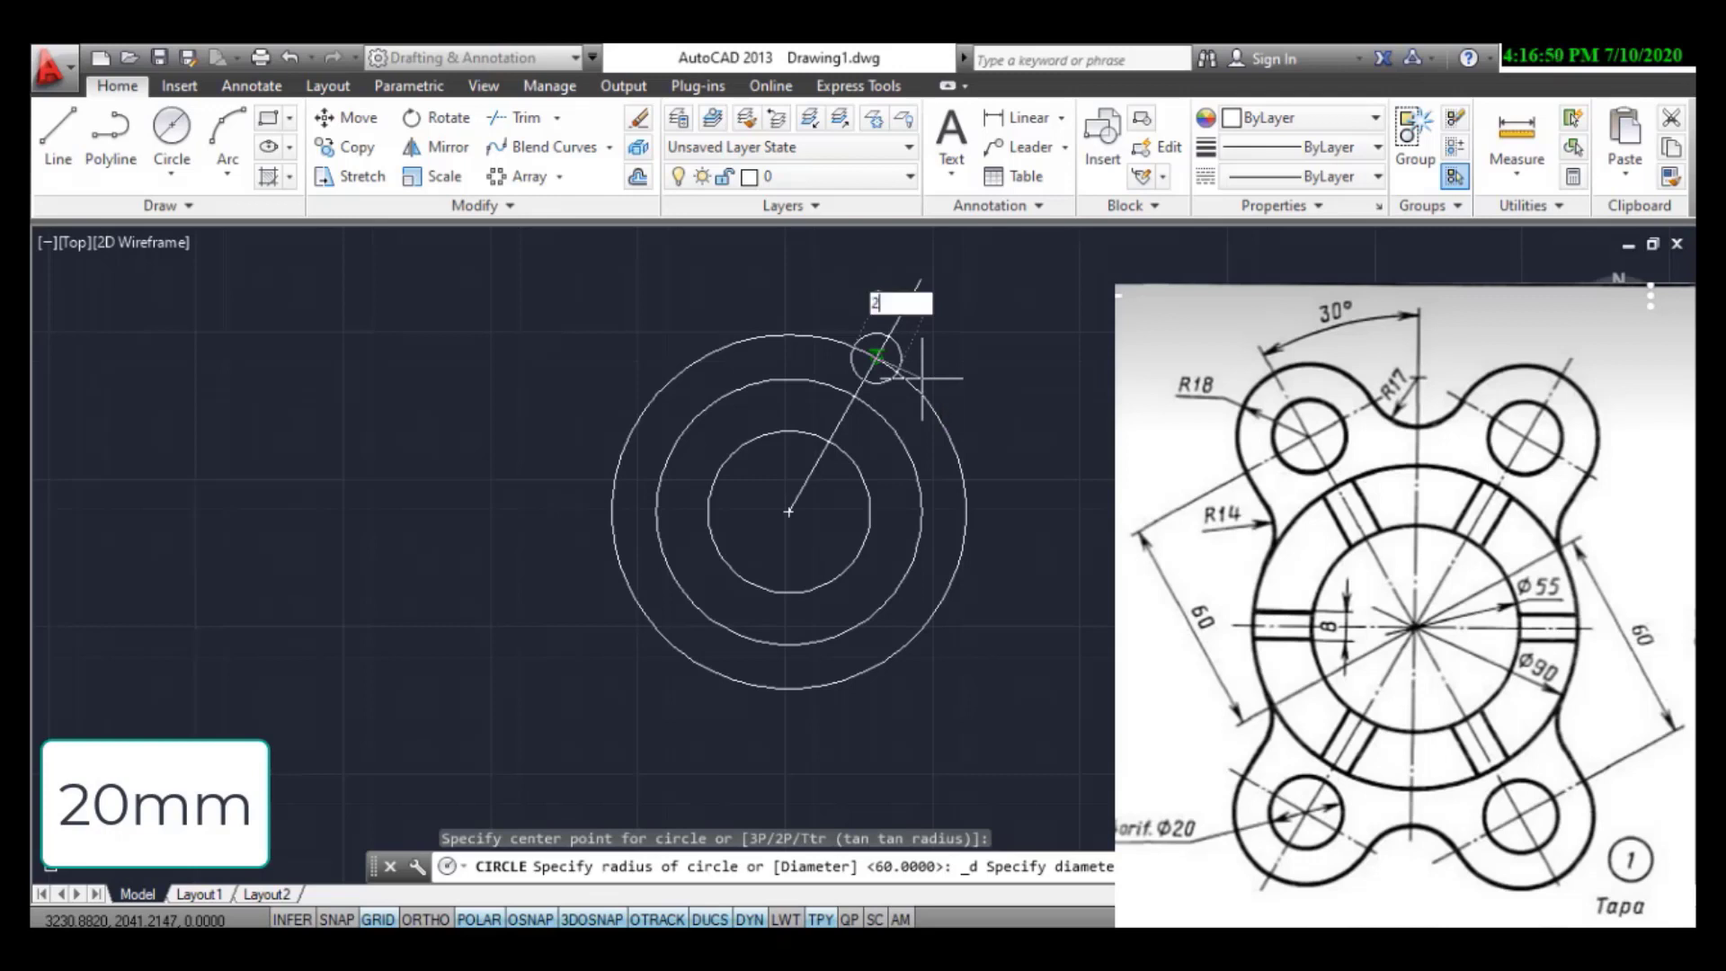
{"action": "type", "text": "0"}
{"action": "key", "text": "Return"}
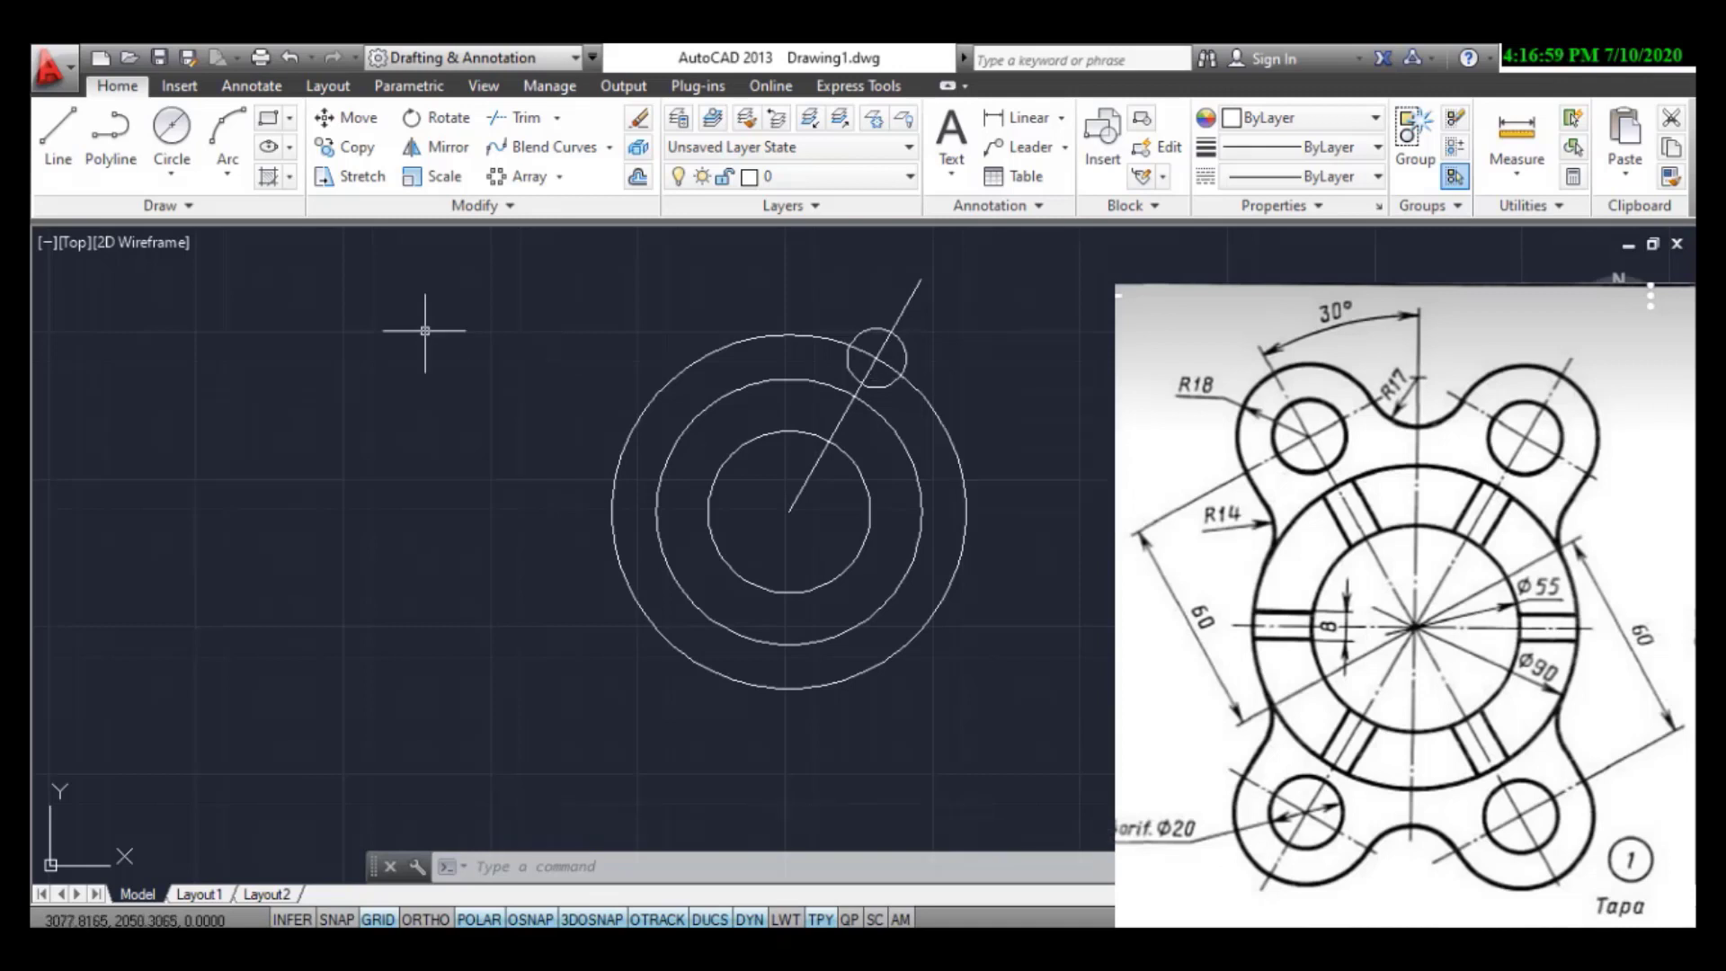
- Draw a circle of radius 18 mm concentric with the 20 mm hole circle
{"action": "left_click", "coordinate": [171, 173]}
{"action": "left_click", "coordinate": [215, 216]}
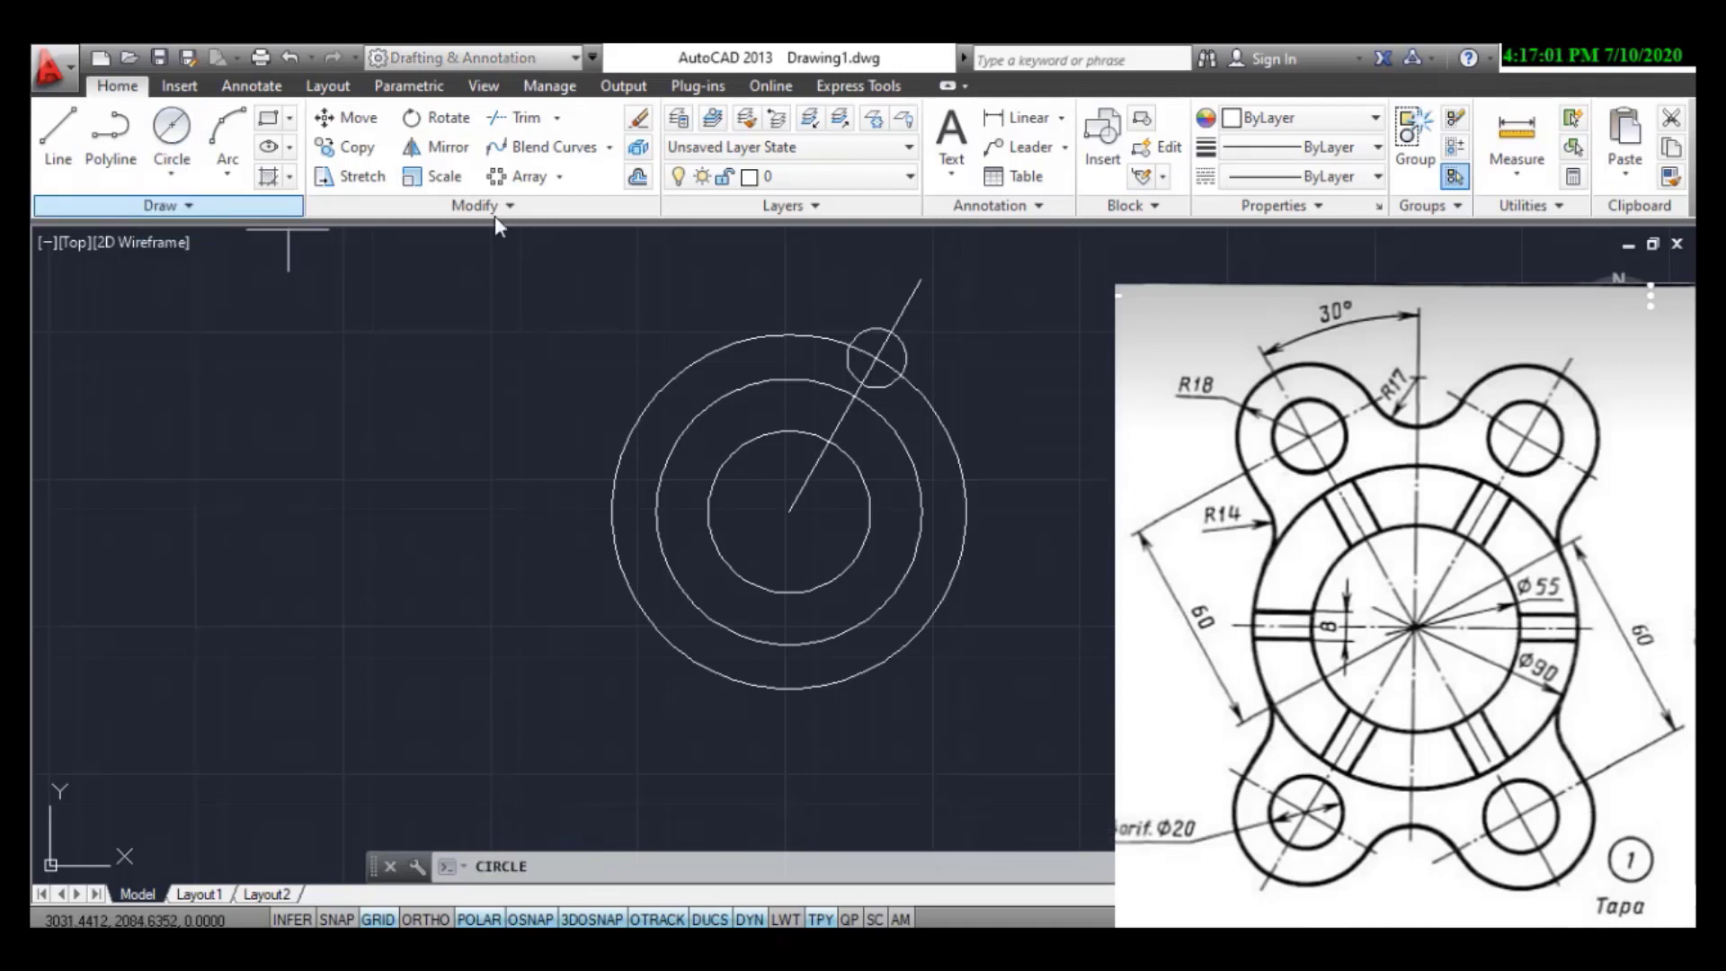
{"action": "left_click", "coordinate": [877, 357]}
{"action": "type", "text": "1"}
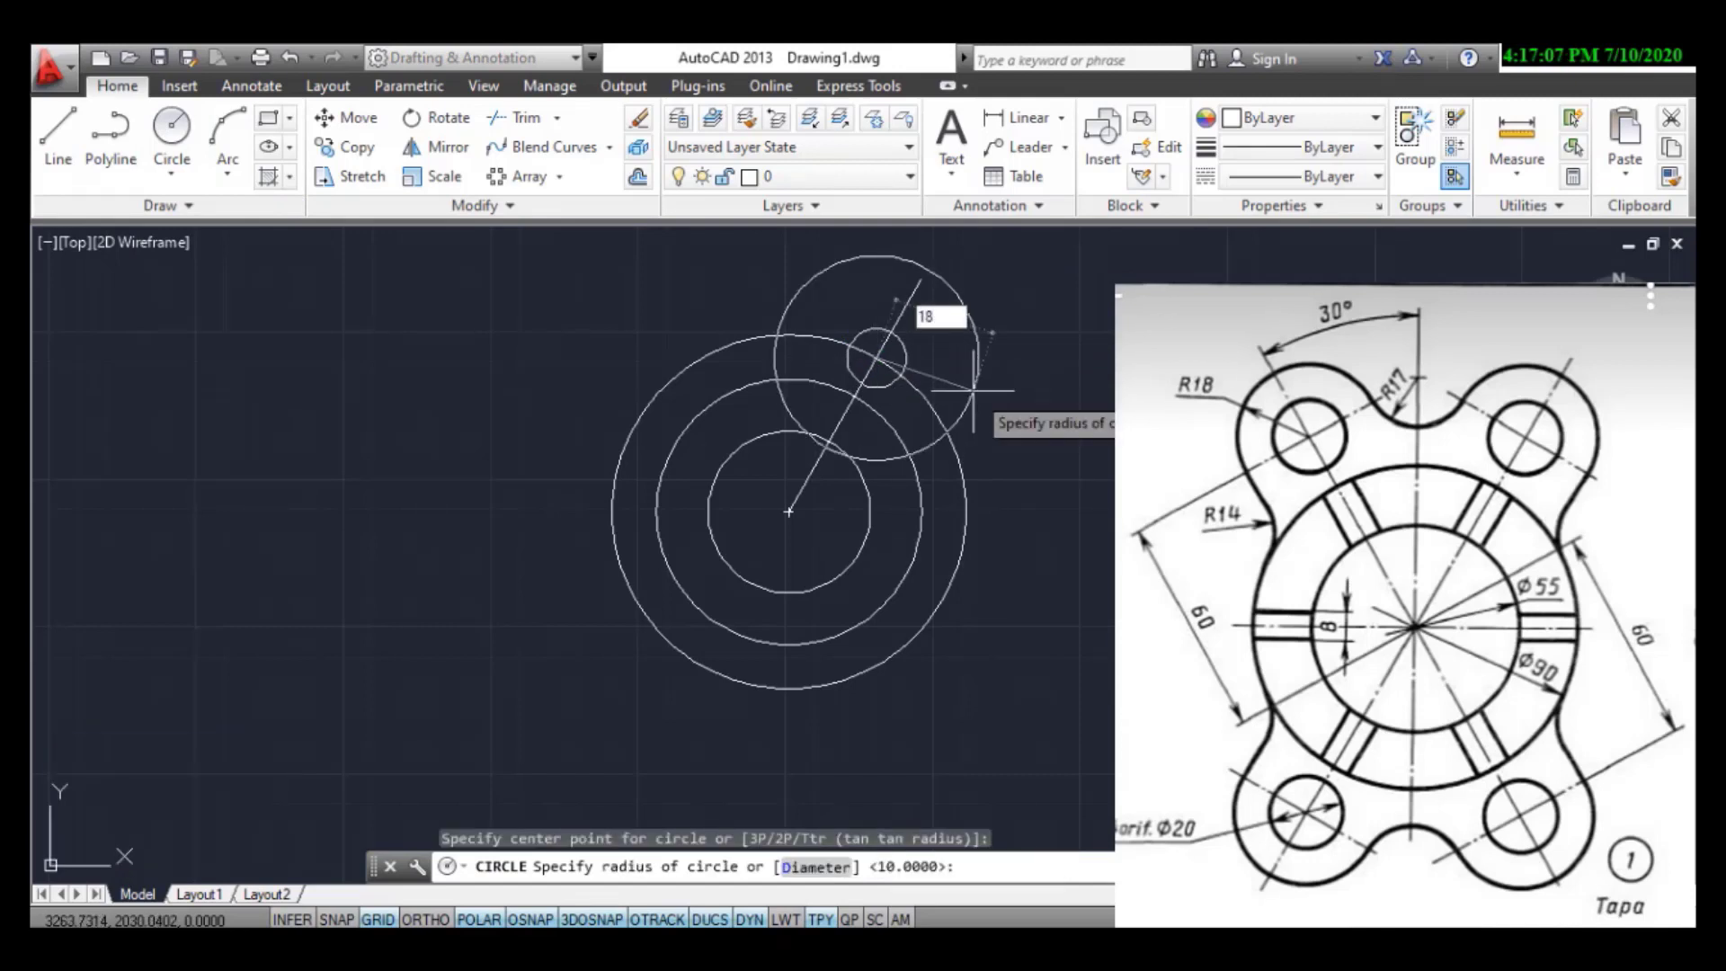
{"action": "type", "text": "8"}
{"action": "key", "text": "Return"}
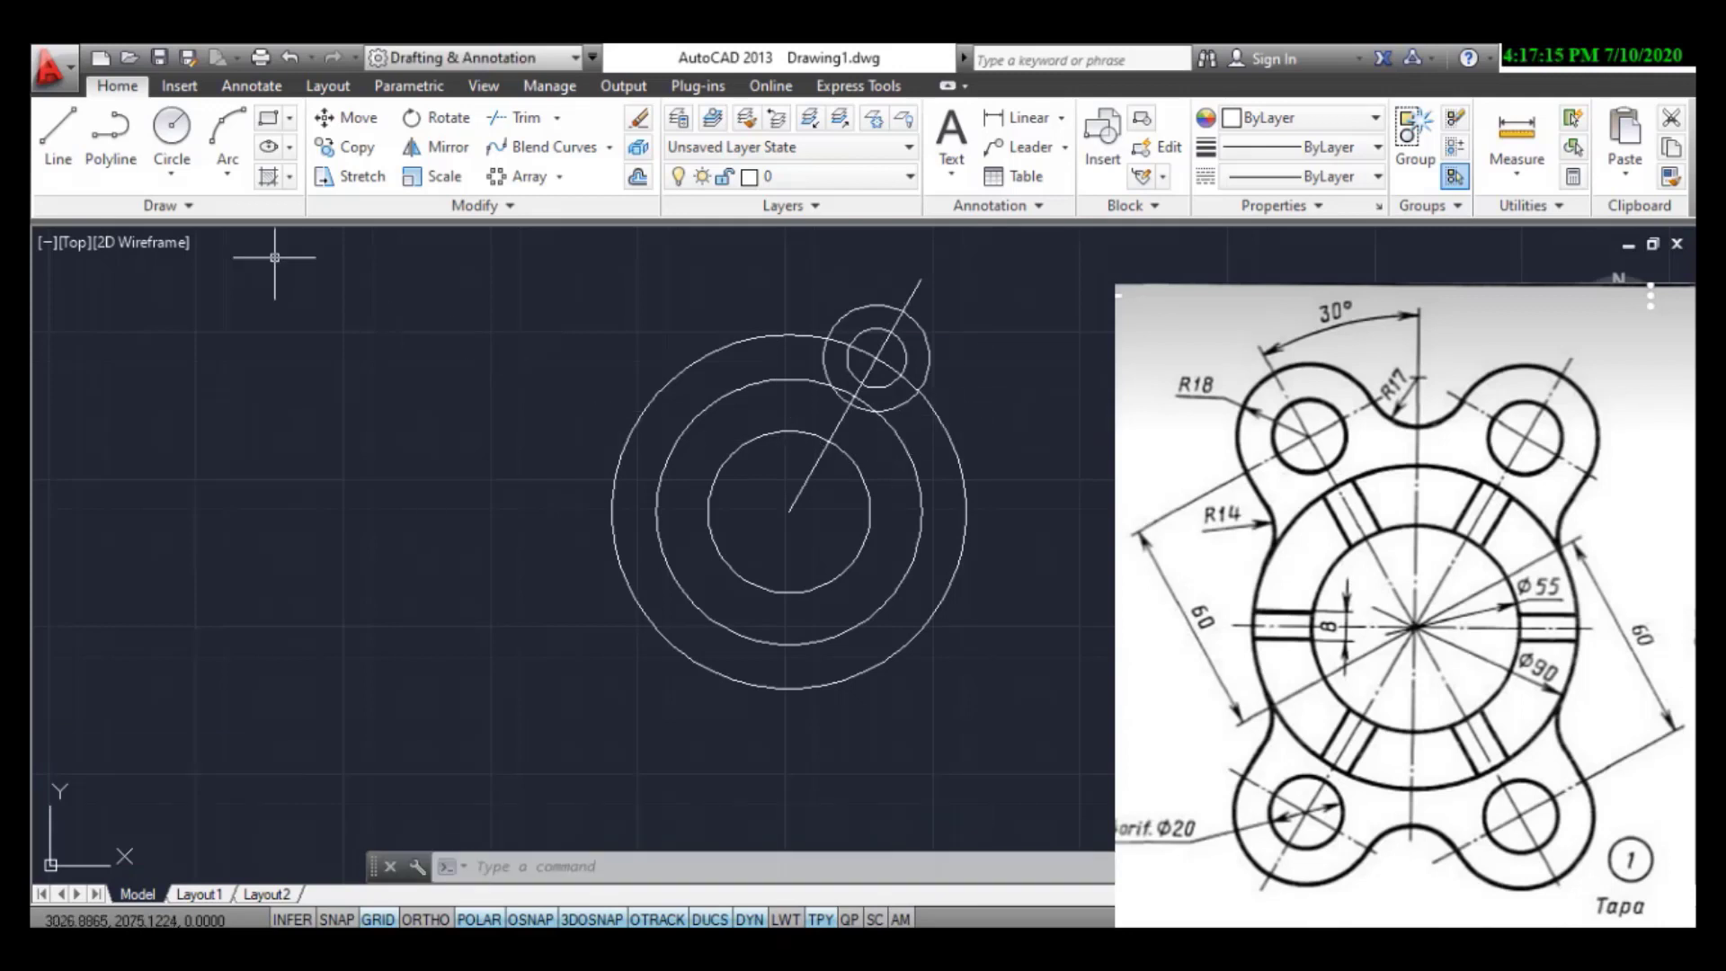
{"action": "key", "text": "Escape"}
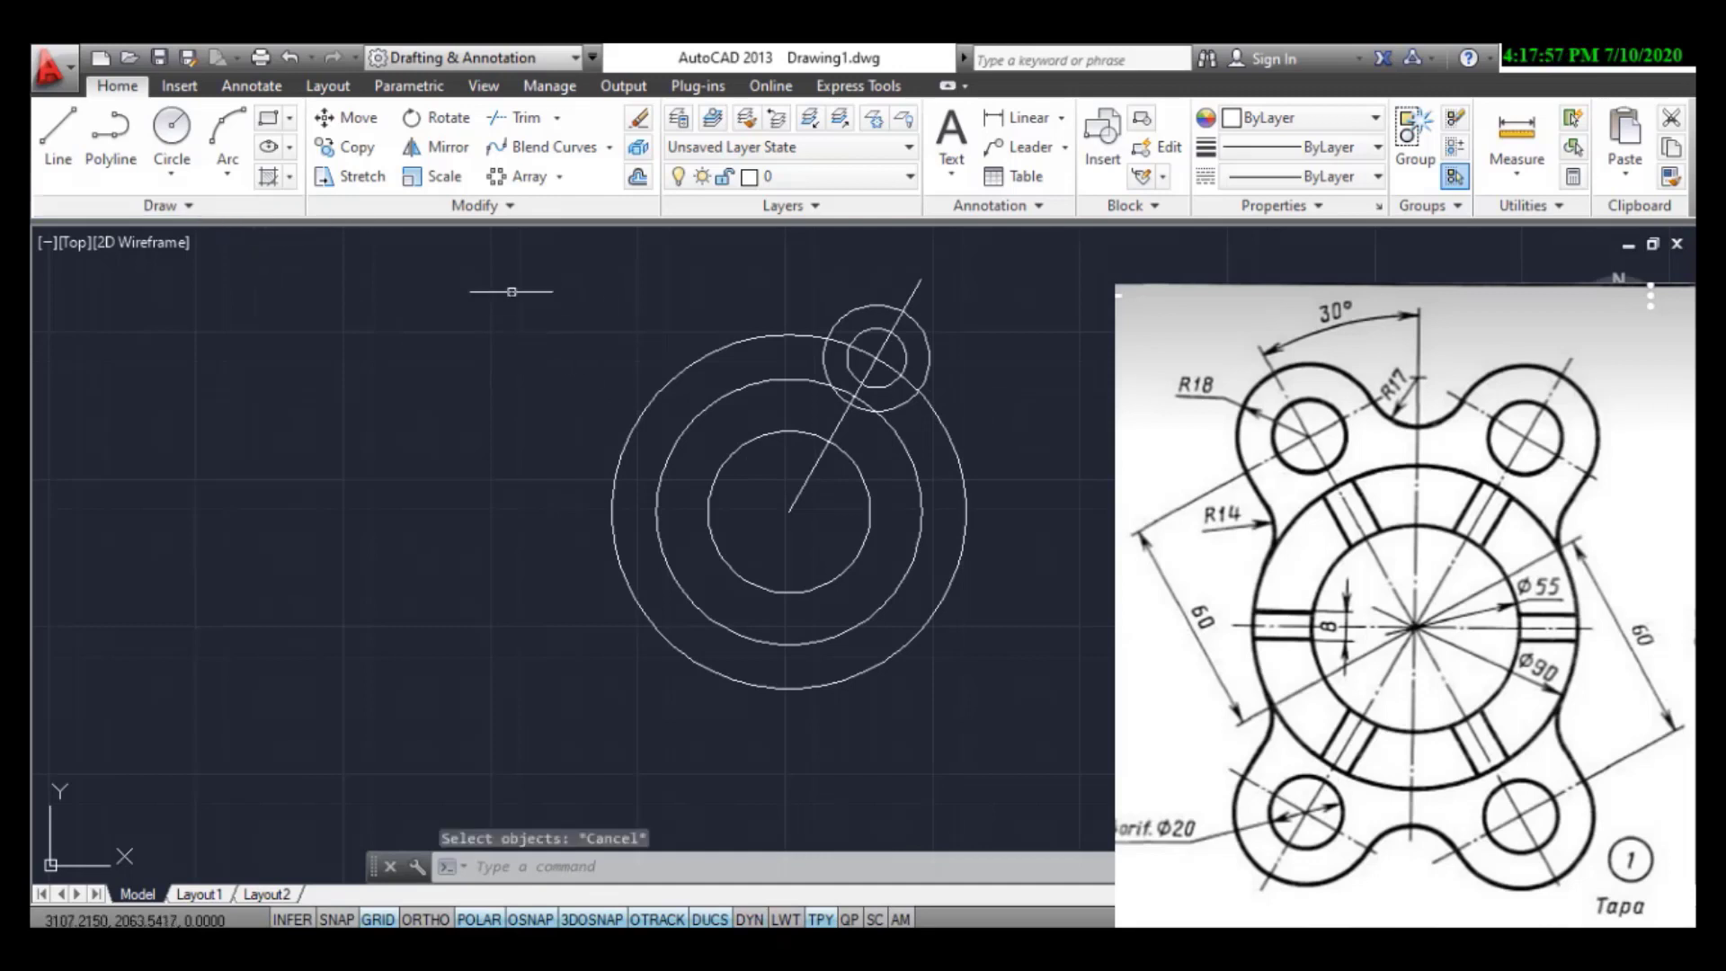
- Mirror the 20 mm and R18 circles about the vertical line through the common centre, keeping the originals
{"action": "left_click", "coordinate": [442, 147]}
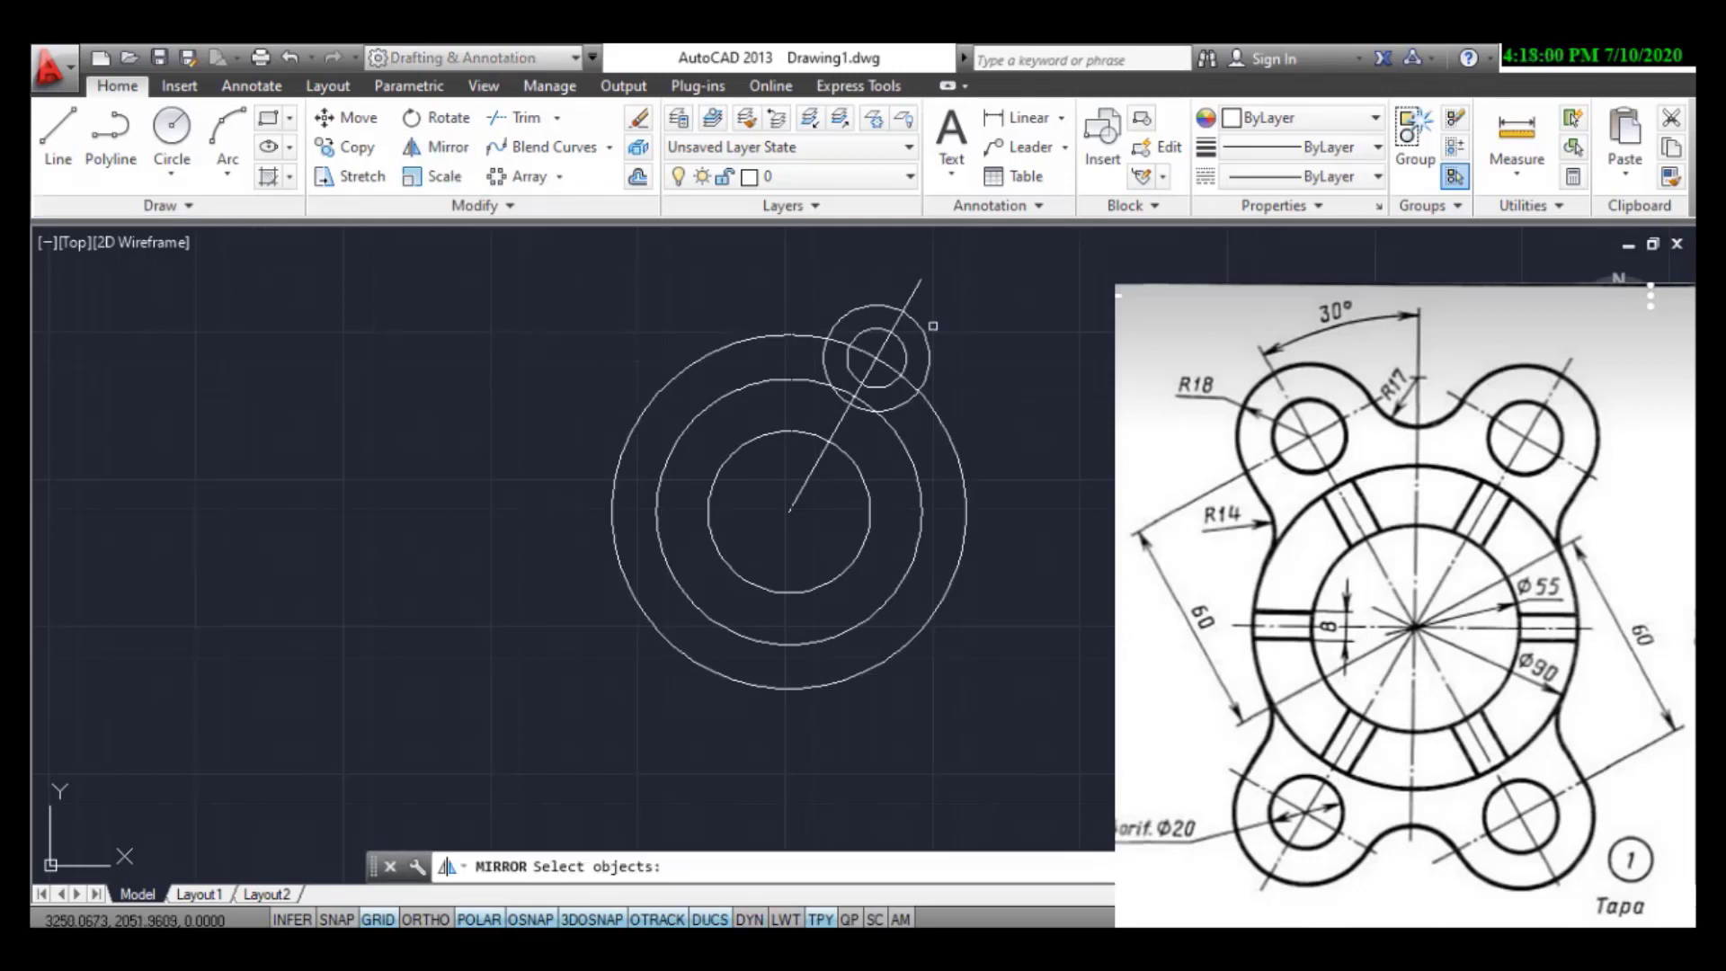
{"action": "left_click", "coordinate": [943, 326]}
{"action": "left_click", "coordinate": [892, 372]}
{"action": "key", "text": "Return"}
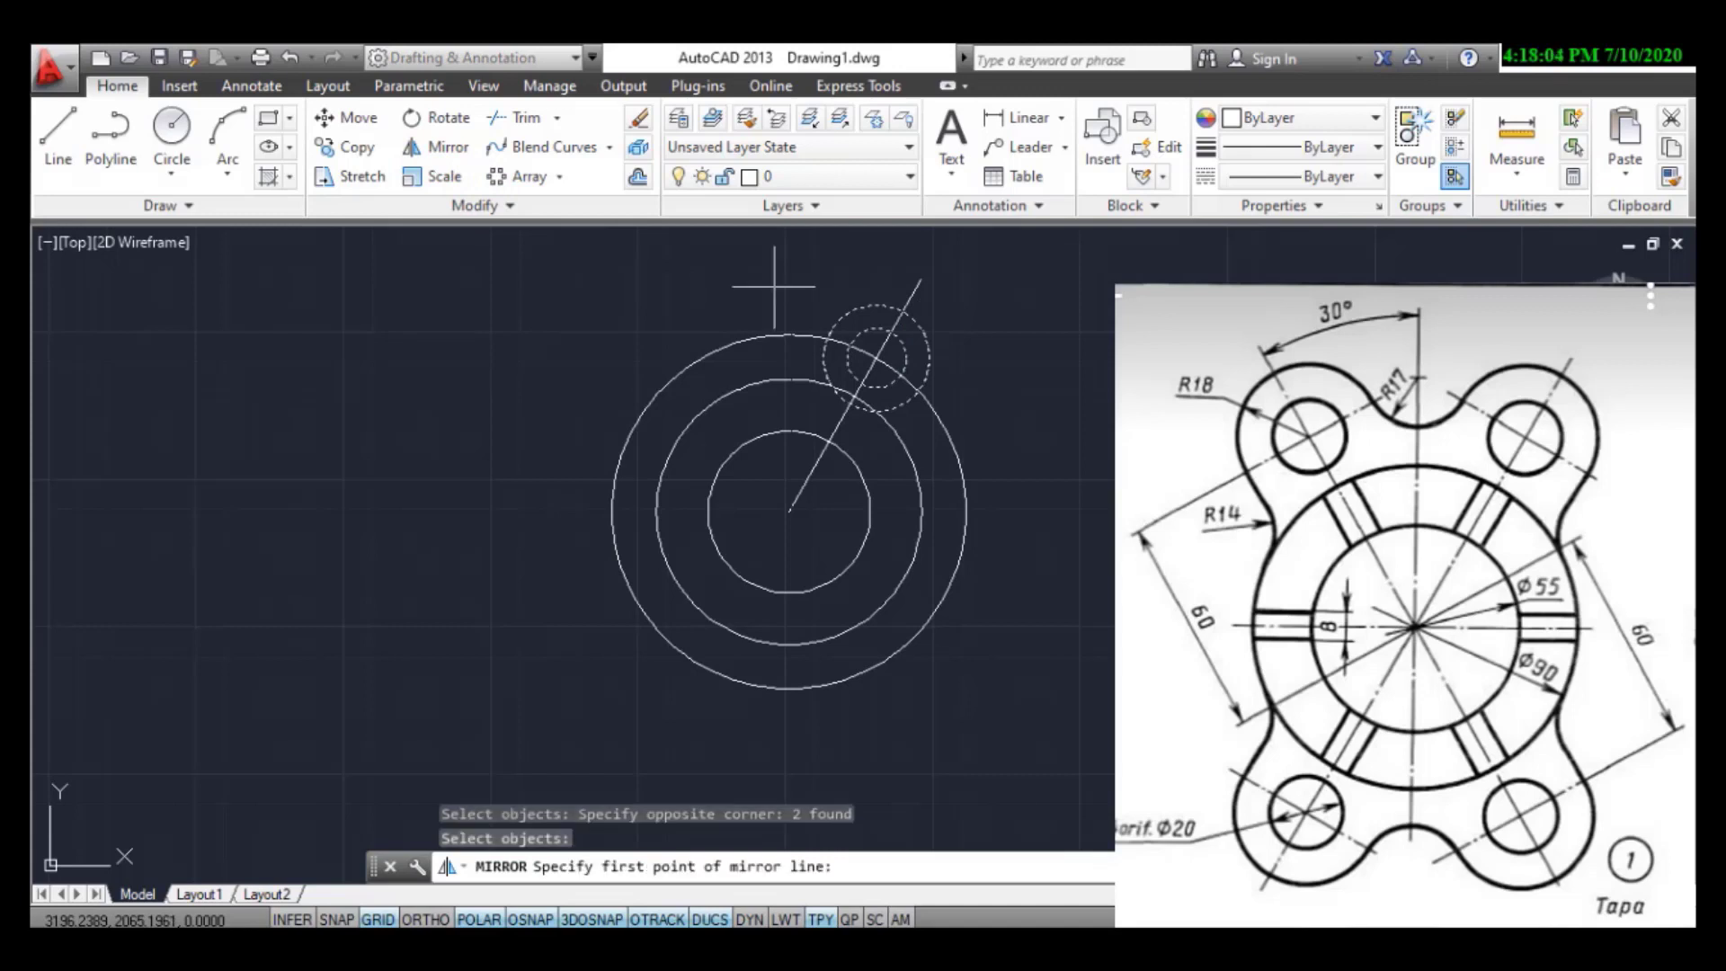
{"action": "left_click", "coordinate": [788, 511]}
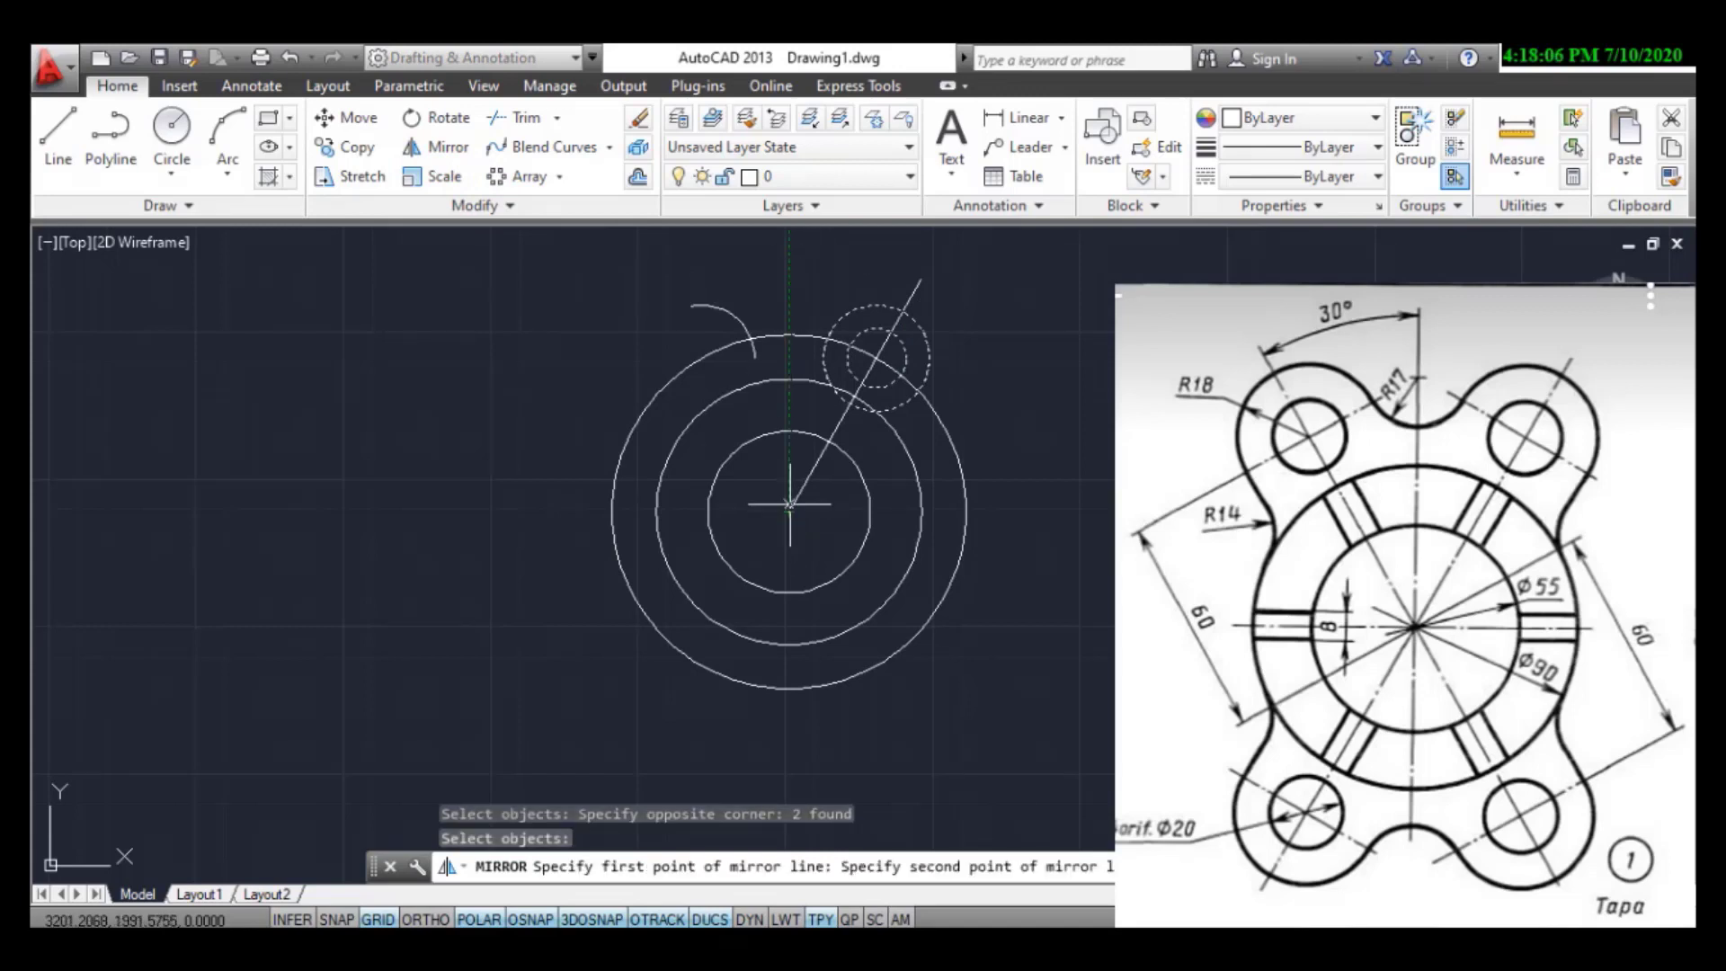
{"action": "left_click", "coordinate": [788, 337]}
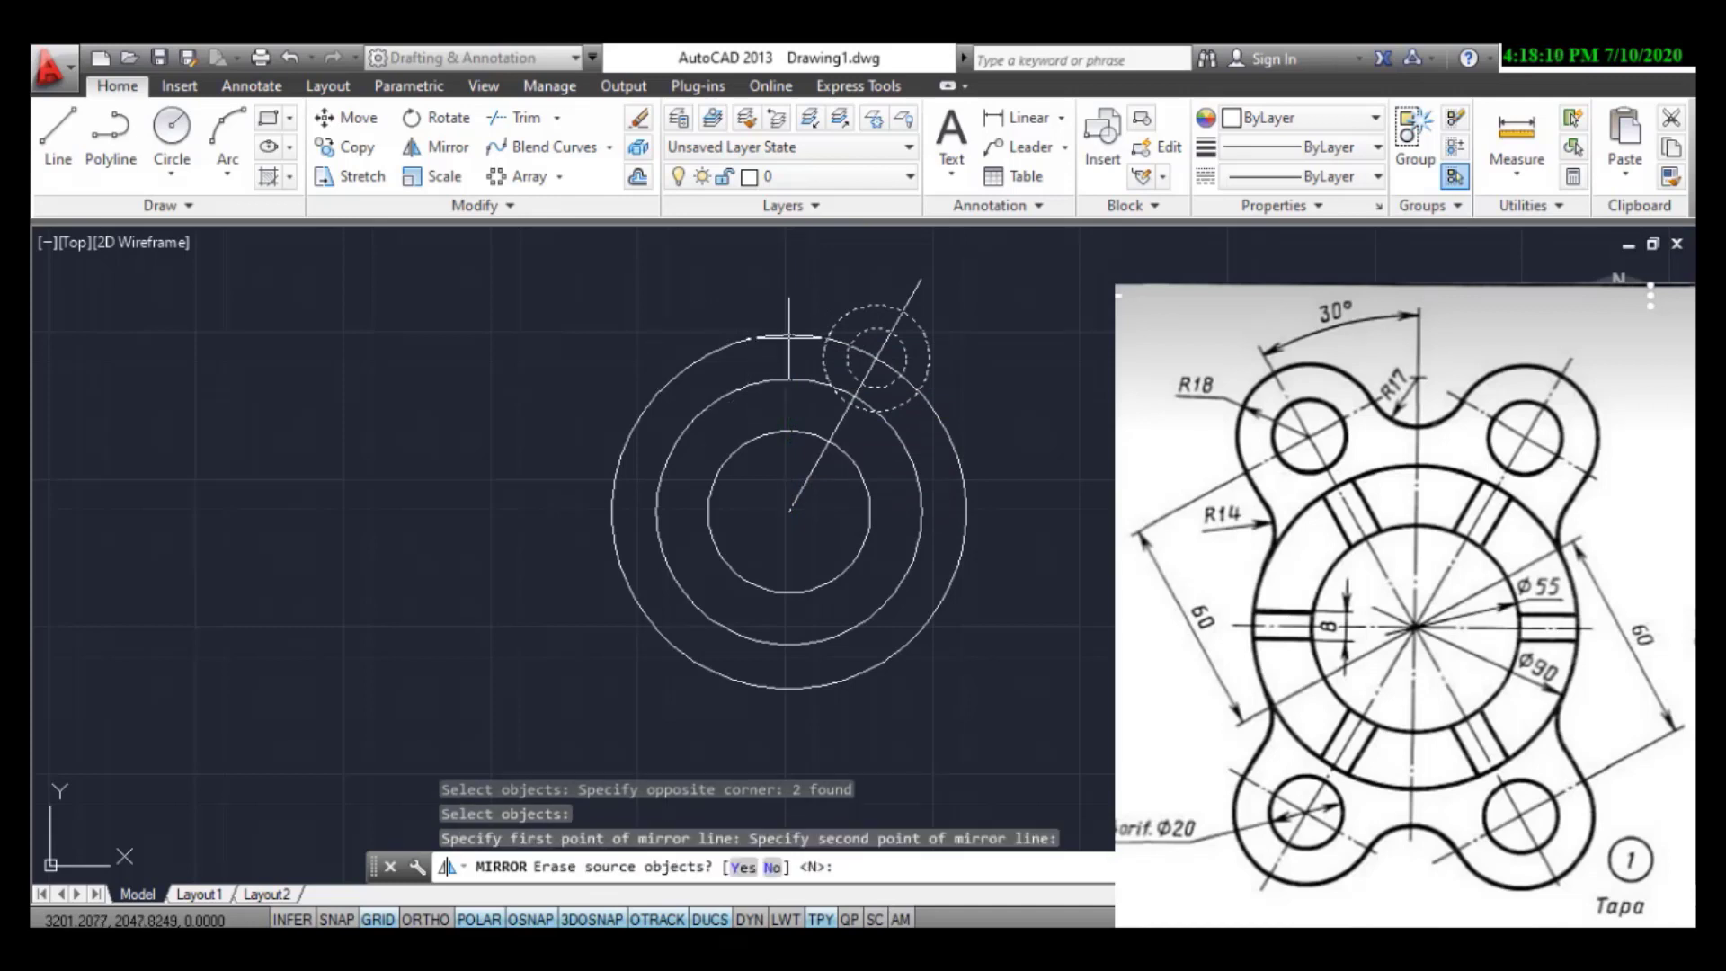
{"action": "right_click", "coordinate": [788, 337]}
{"action": "left_click", "coordinate": [874, 359]}
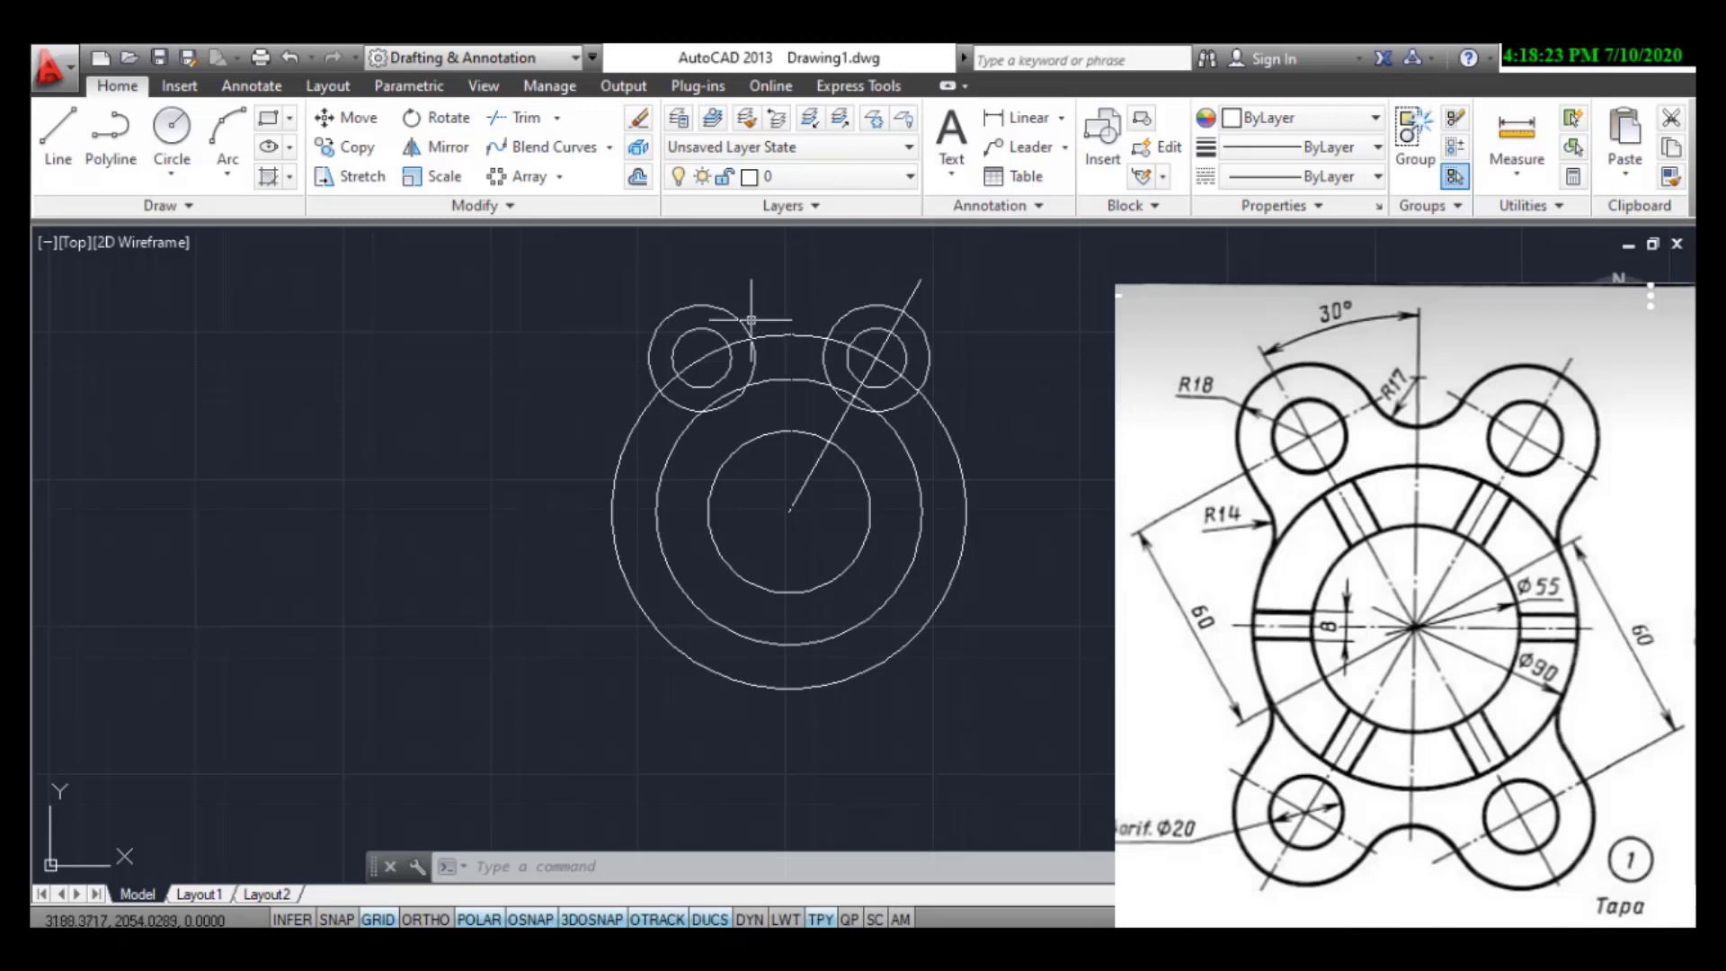
- Draw a circle of radius 17 mm tangent to the two R18 circles, between them at the part's upper edge
{"action": "left_click", "coordinate": [168, 176]}
{"action": "left_click", "coordinate": [212, 419]}
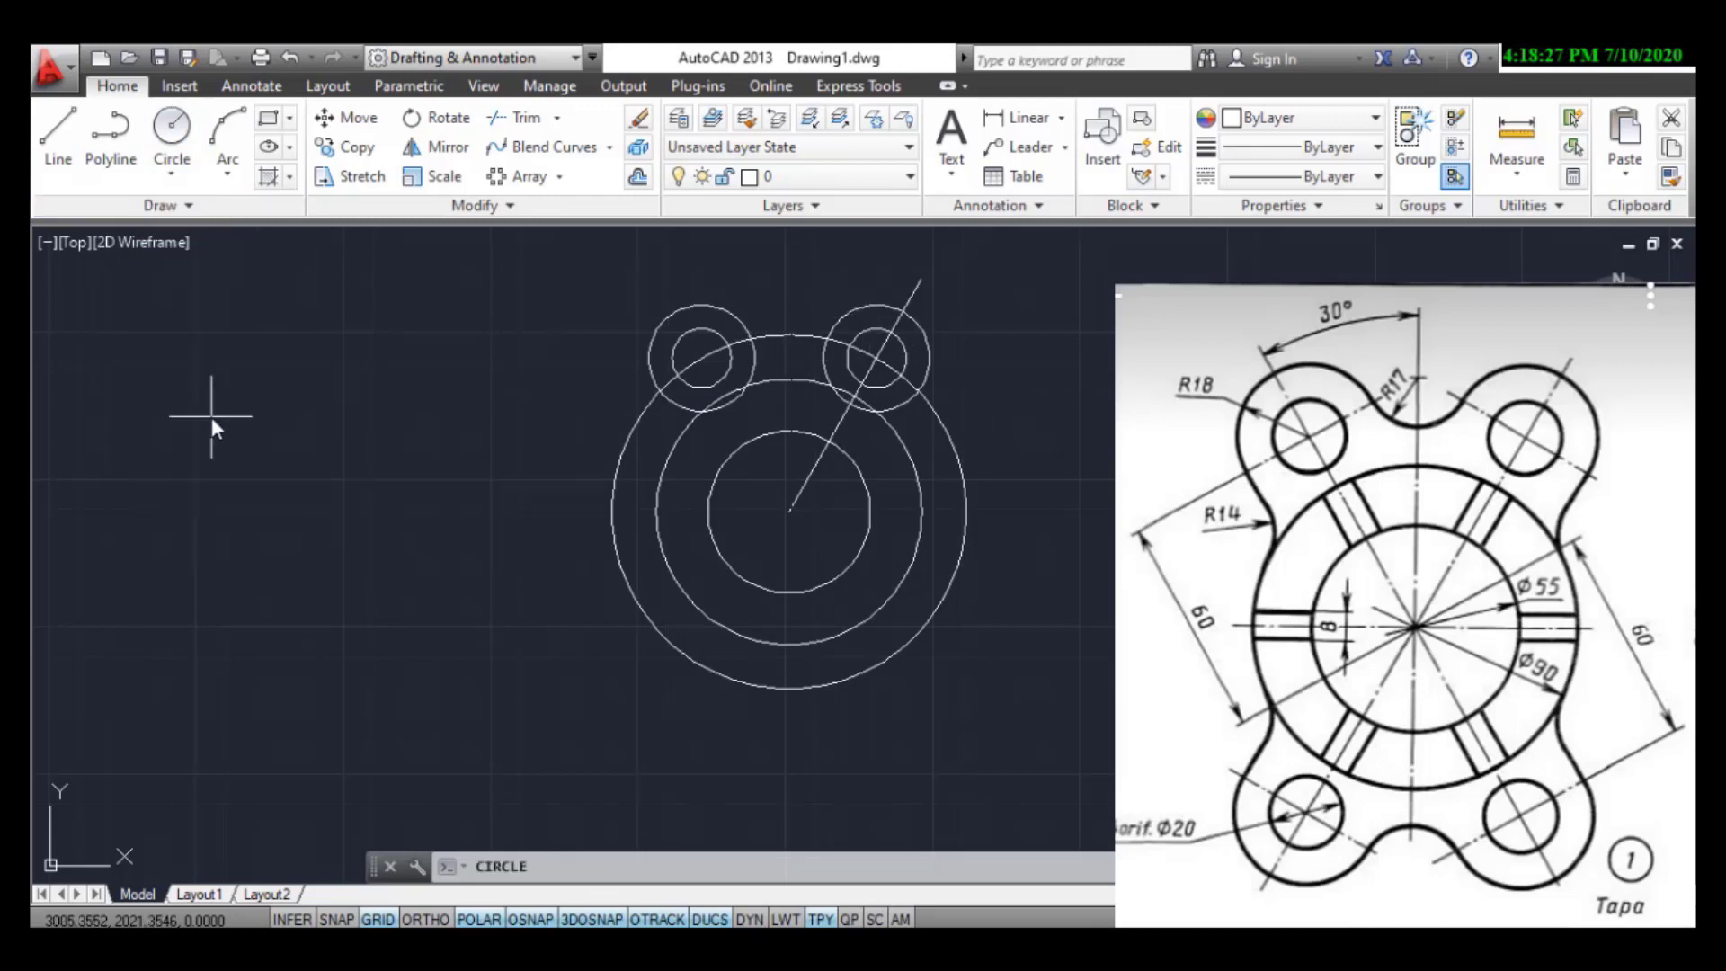
{"action": "left_click", "coordinate": [737, 317]}
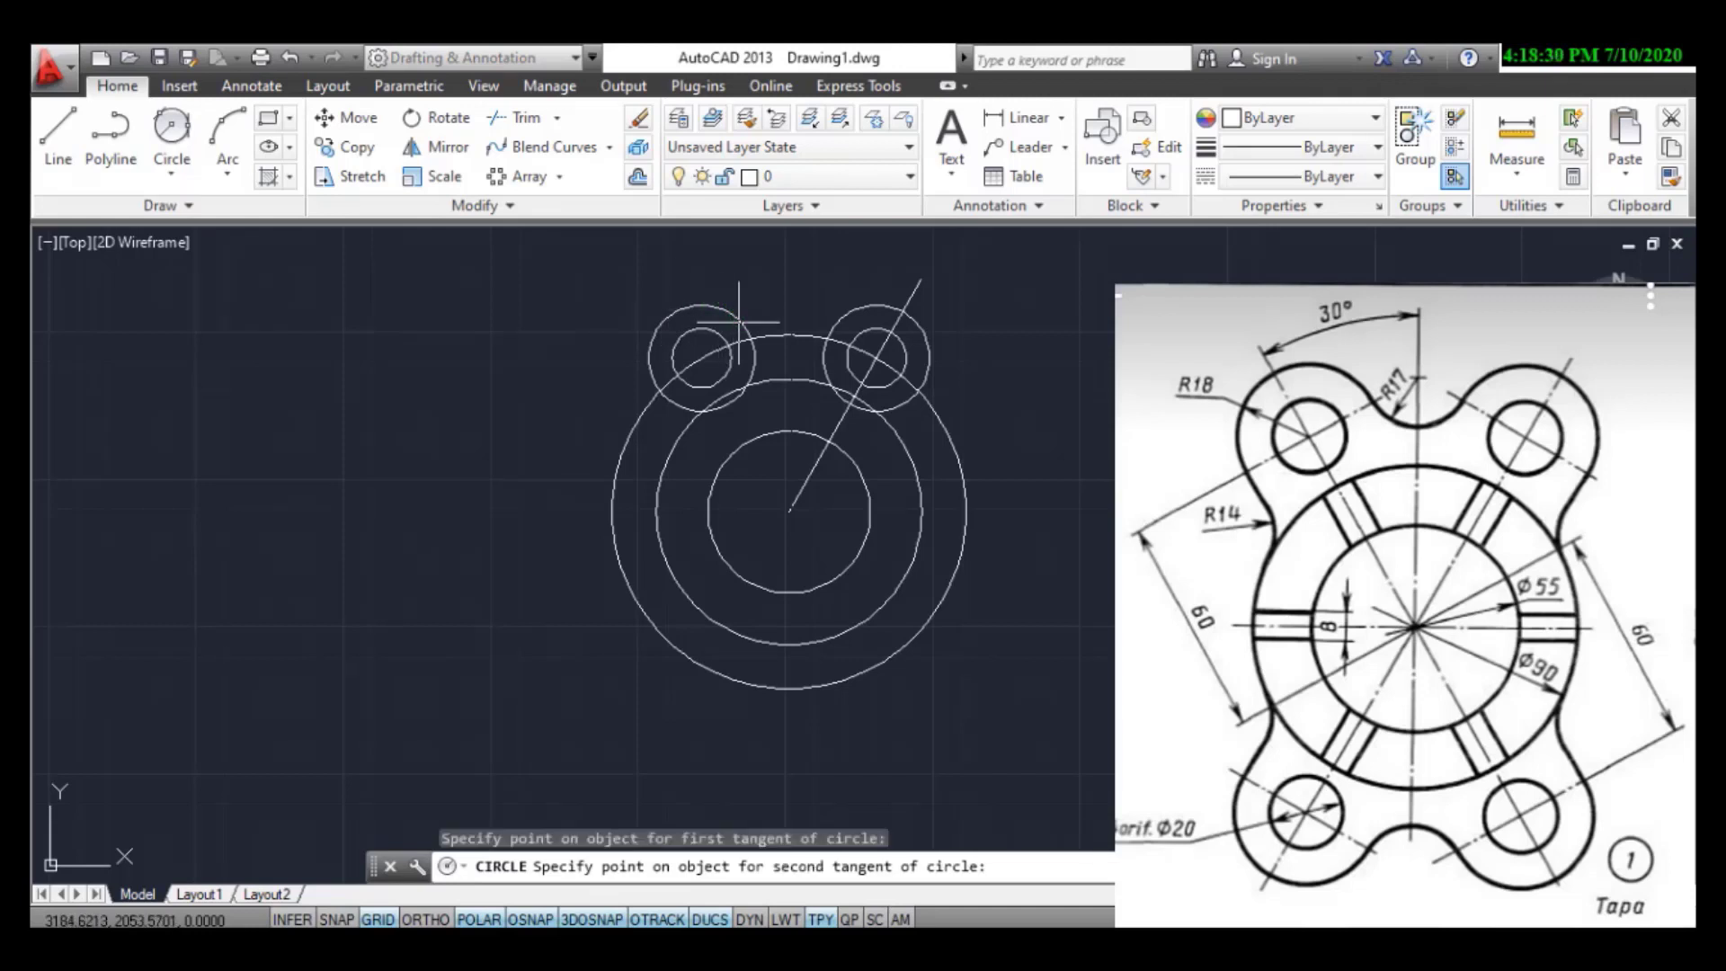
{"action": "left_click", "coordinate": [841, 314]}
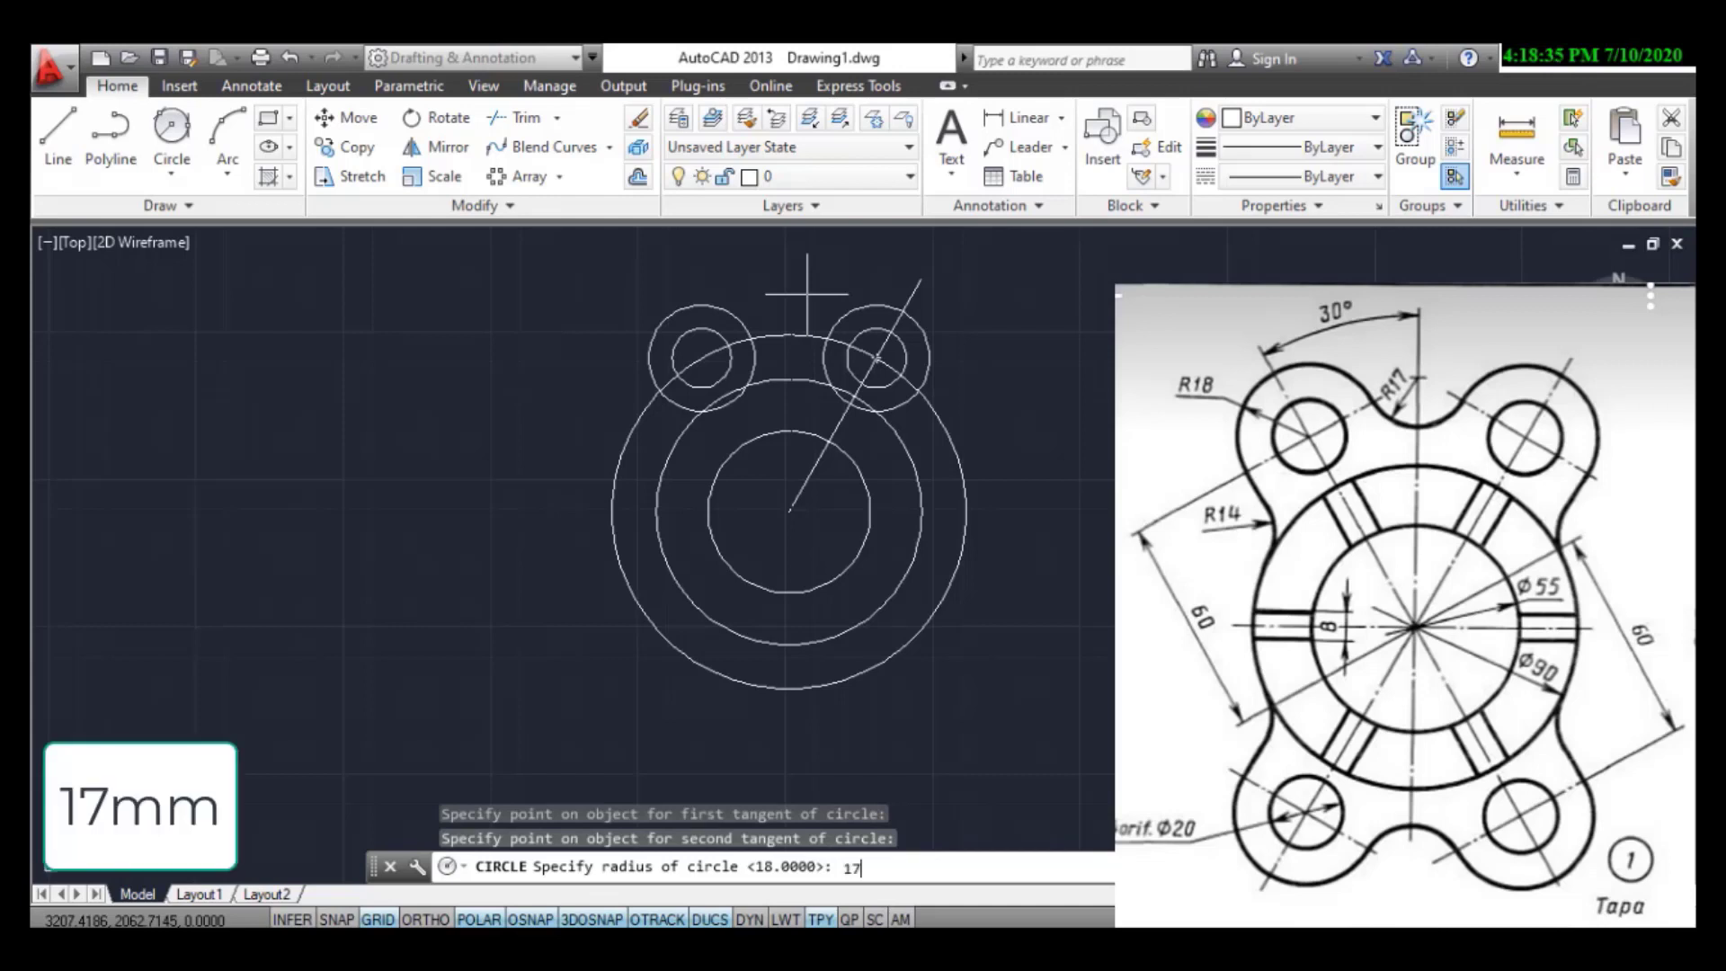
{"action": "type", "text": "17"}
{"action": "key", "text": "Return"}
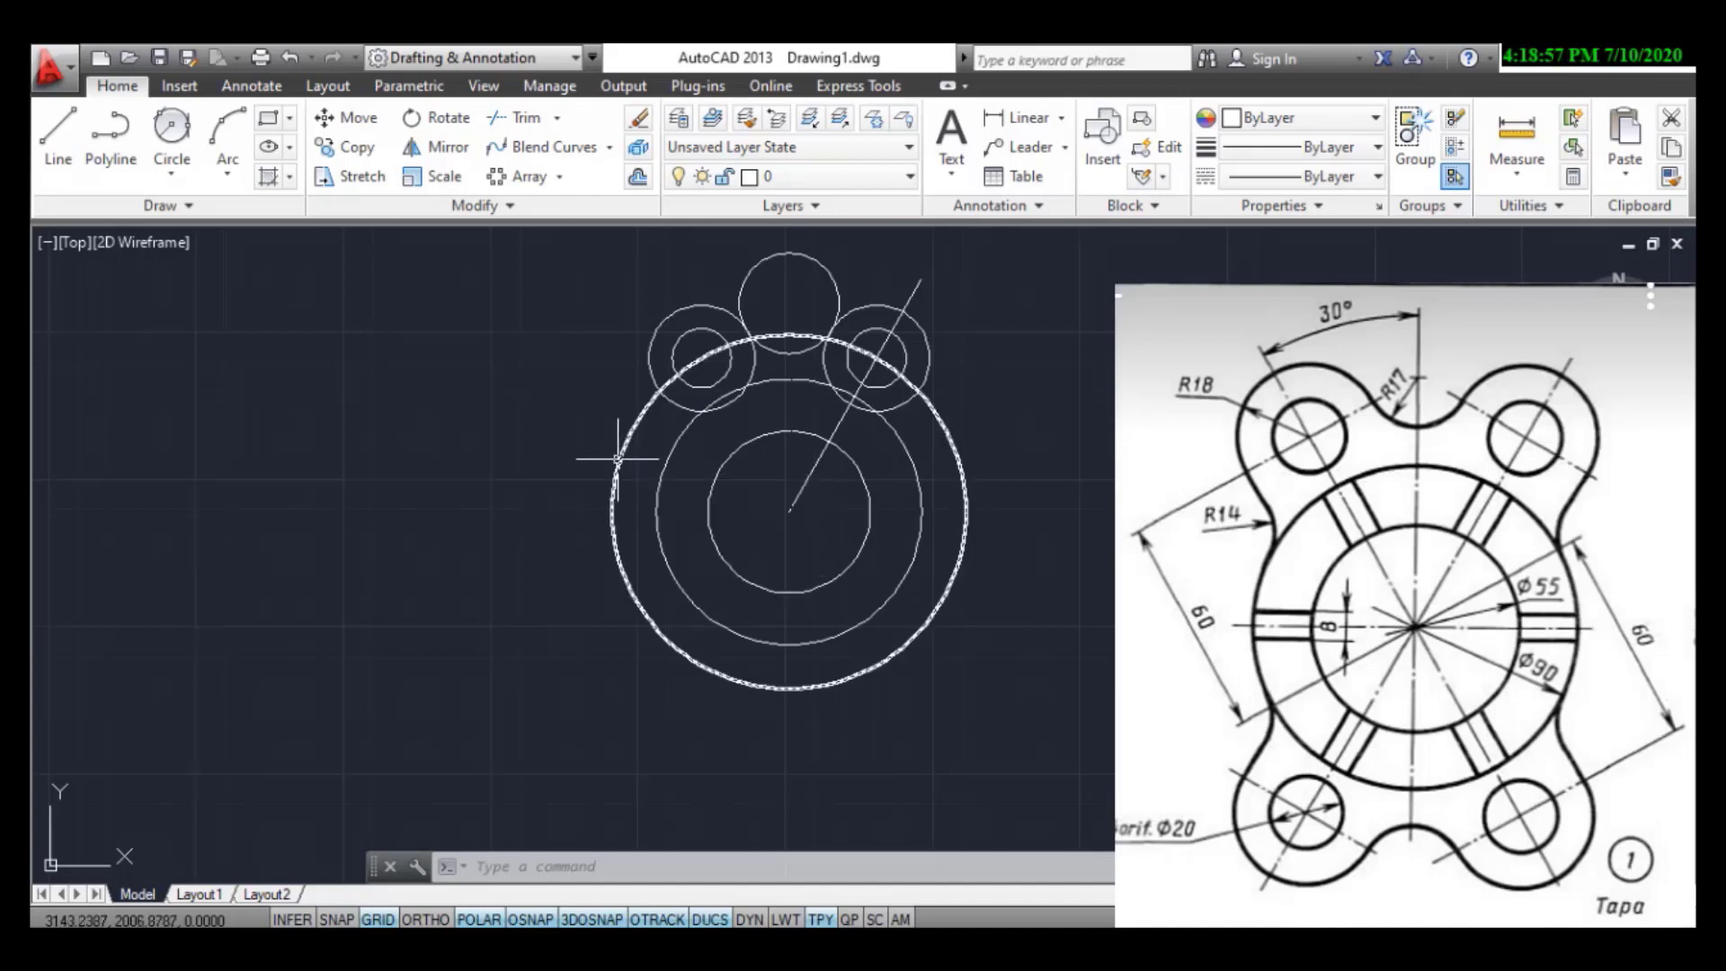
- Draw a circle of radius 14 mm tangent to the left R18 circle and the 90 mm circle
{"action": "left_click", "coordinate": [183, 141]}
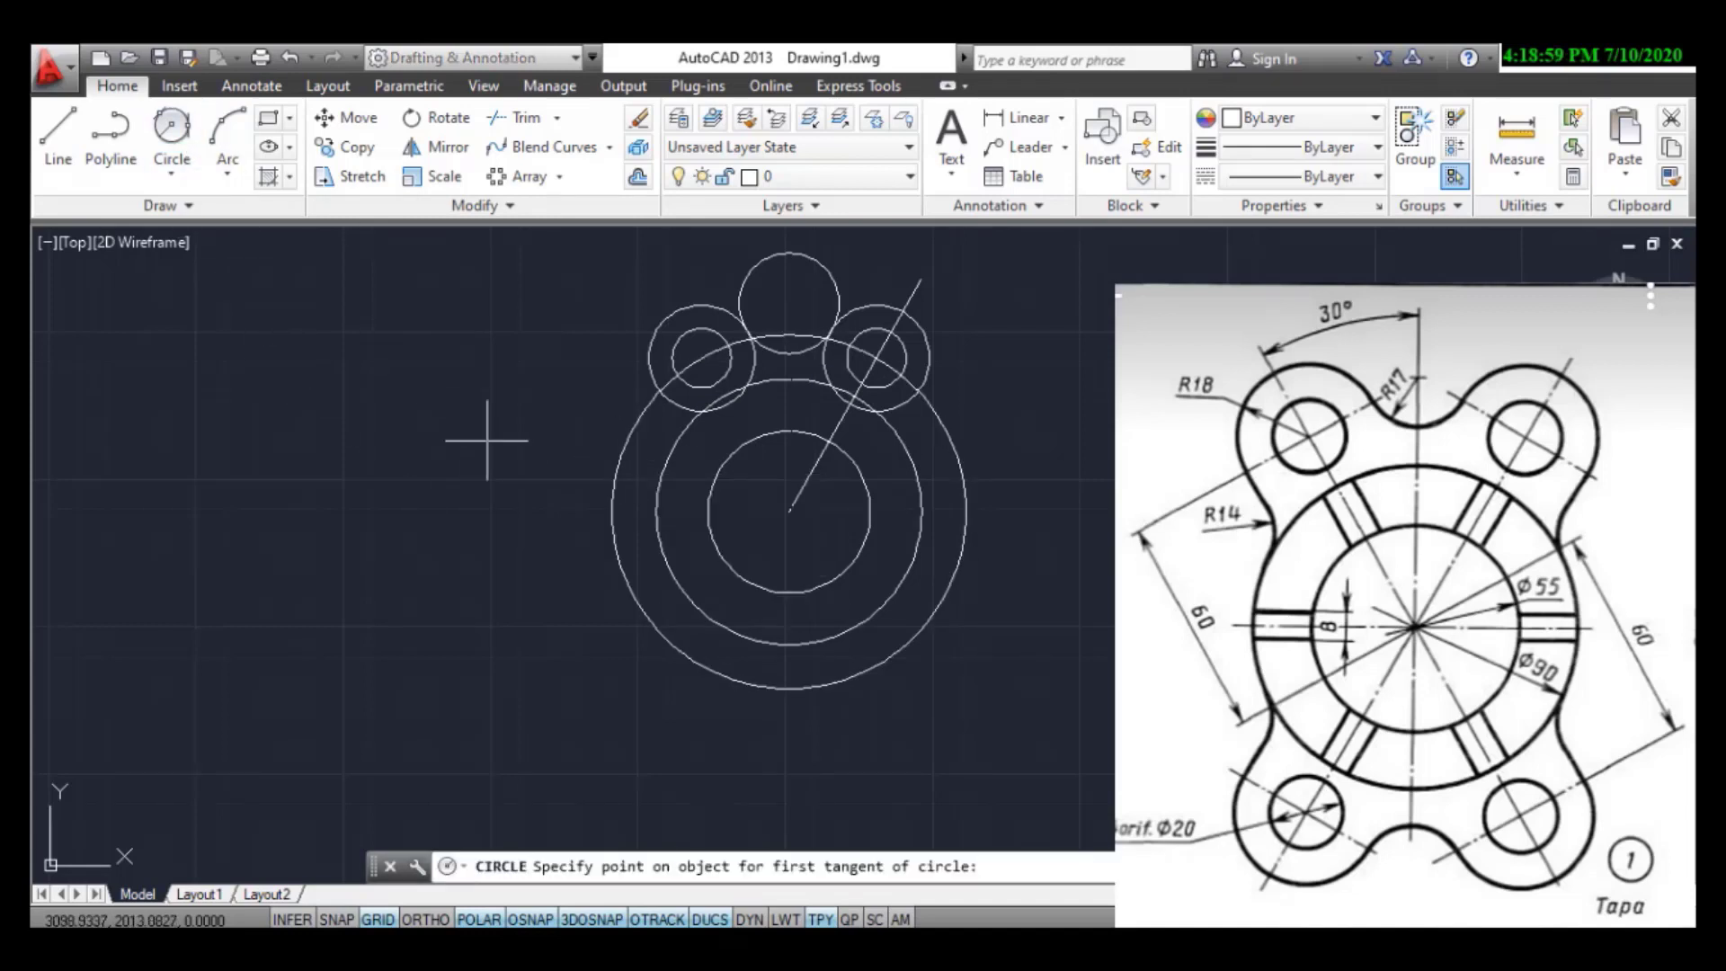
{"action": "left_click", "coordinate": [673, 403]}
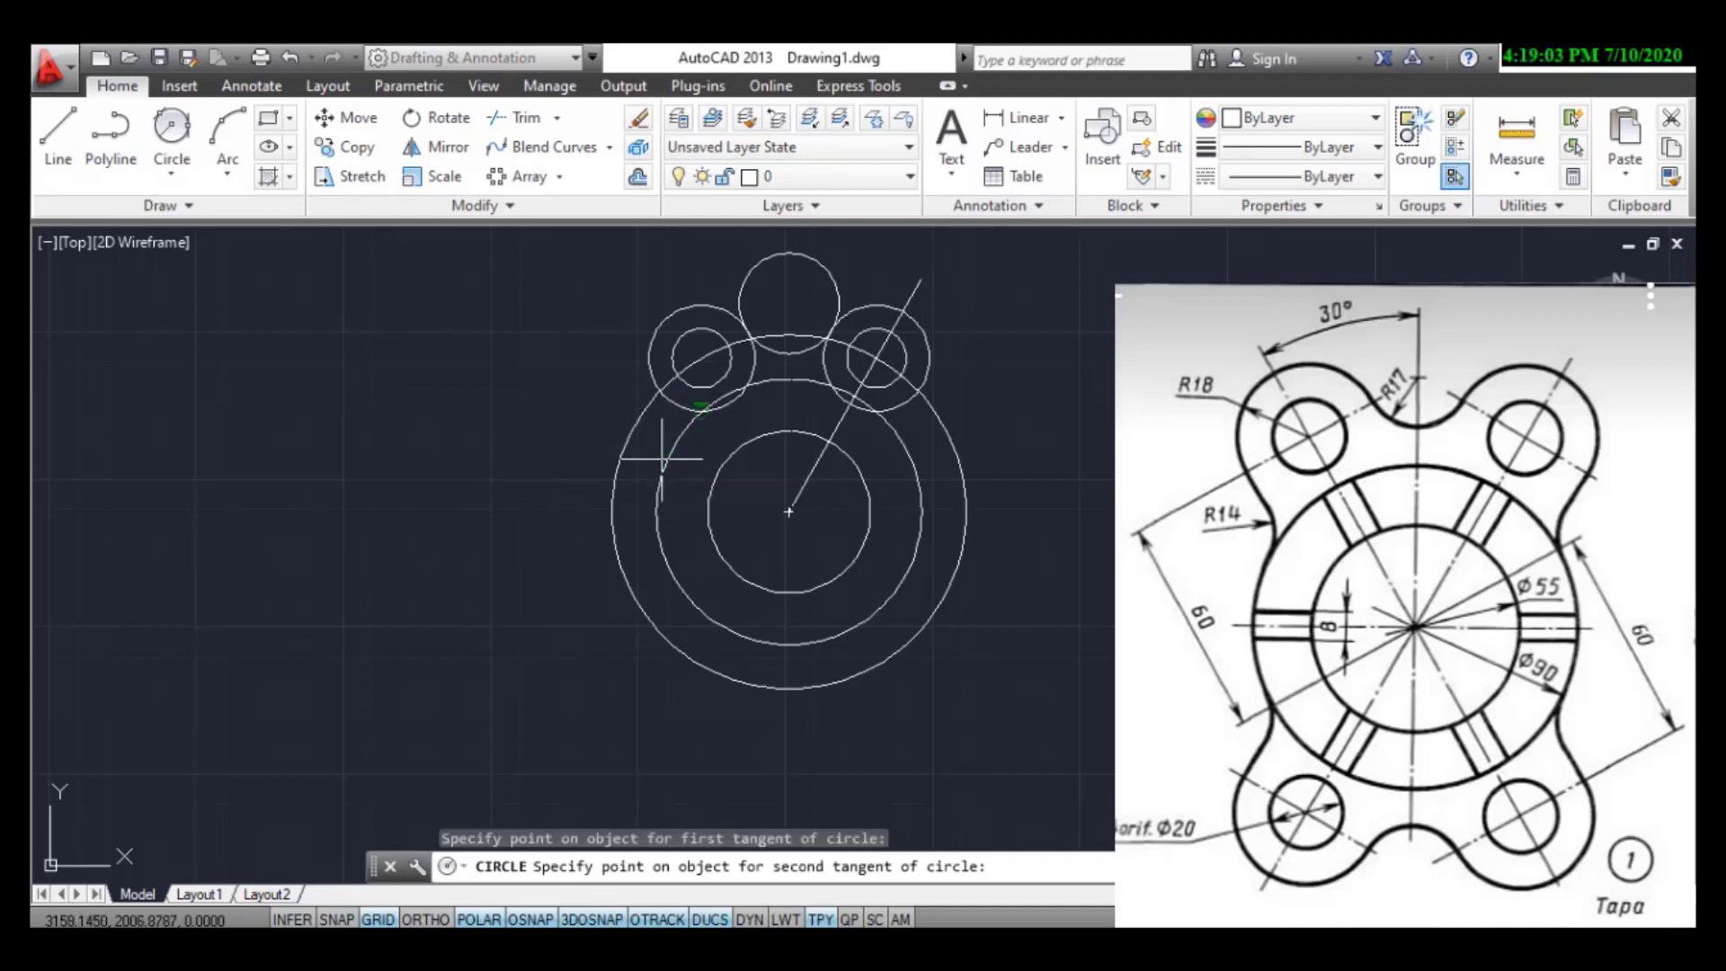
{"action": "left_click", "coordinate": [662, 459]}
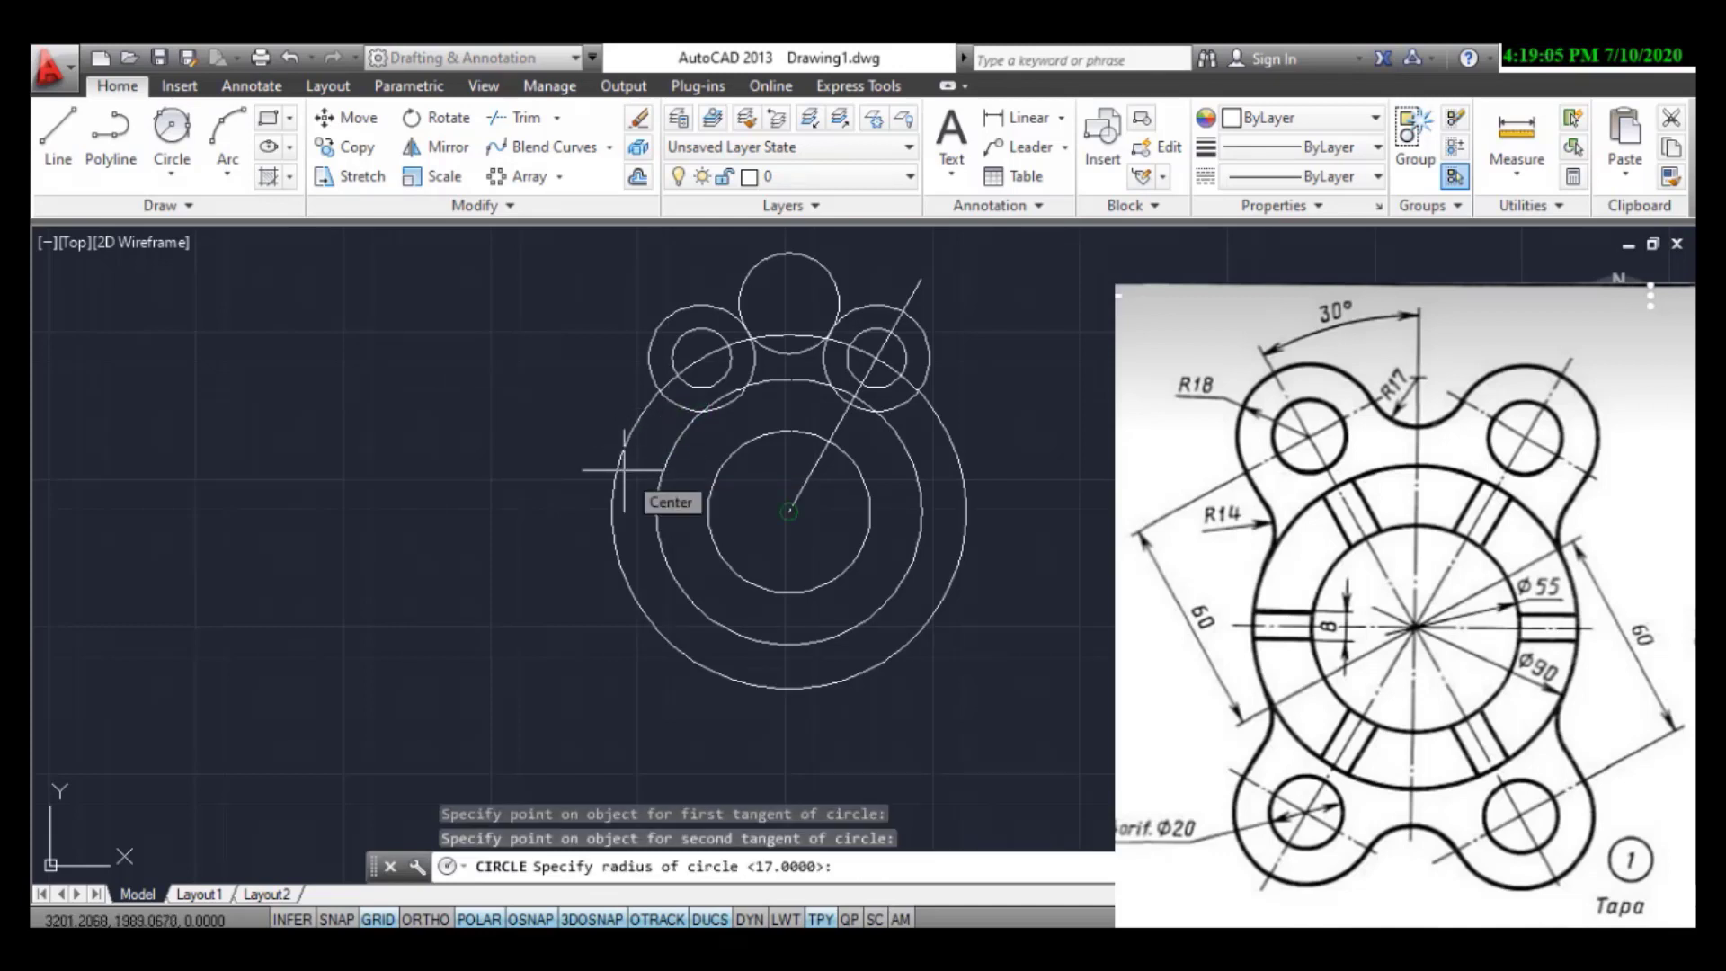
{"action": "type", "text": "14"}
{"action": "key", "text": "Return"}
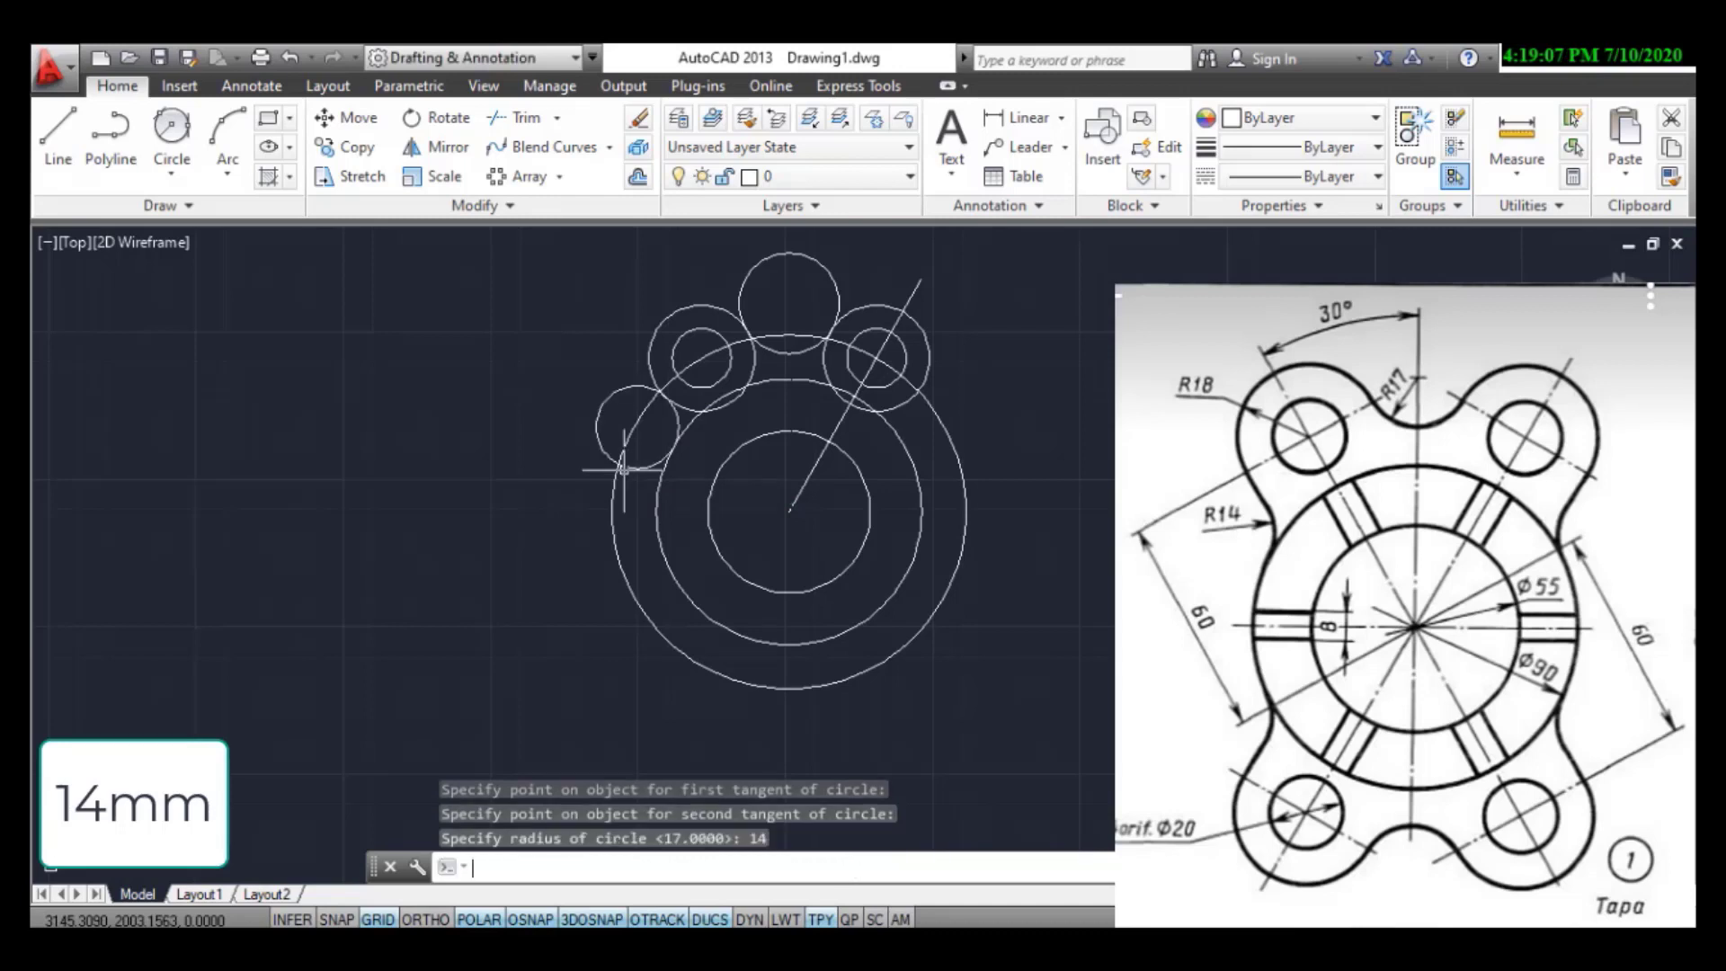
- Mirror the R14 circle about the vertical line through the R17 circle's centre and the common centre, keeping the original
{"action": "left_click", "coordinate": [449, 152]}
{"action": "left_click", "coordinate": [616, 388]}
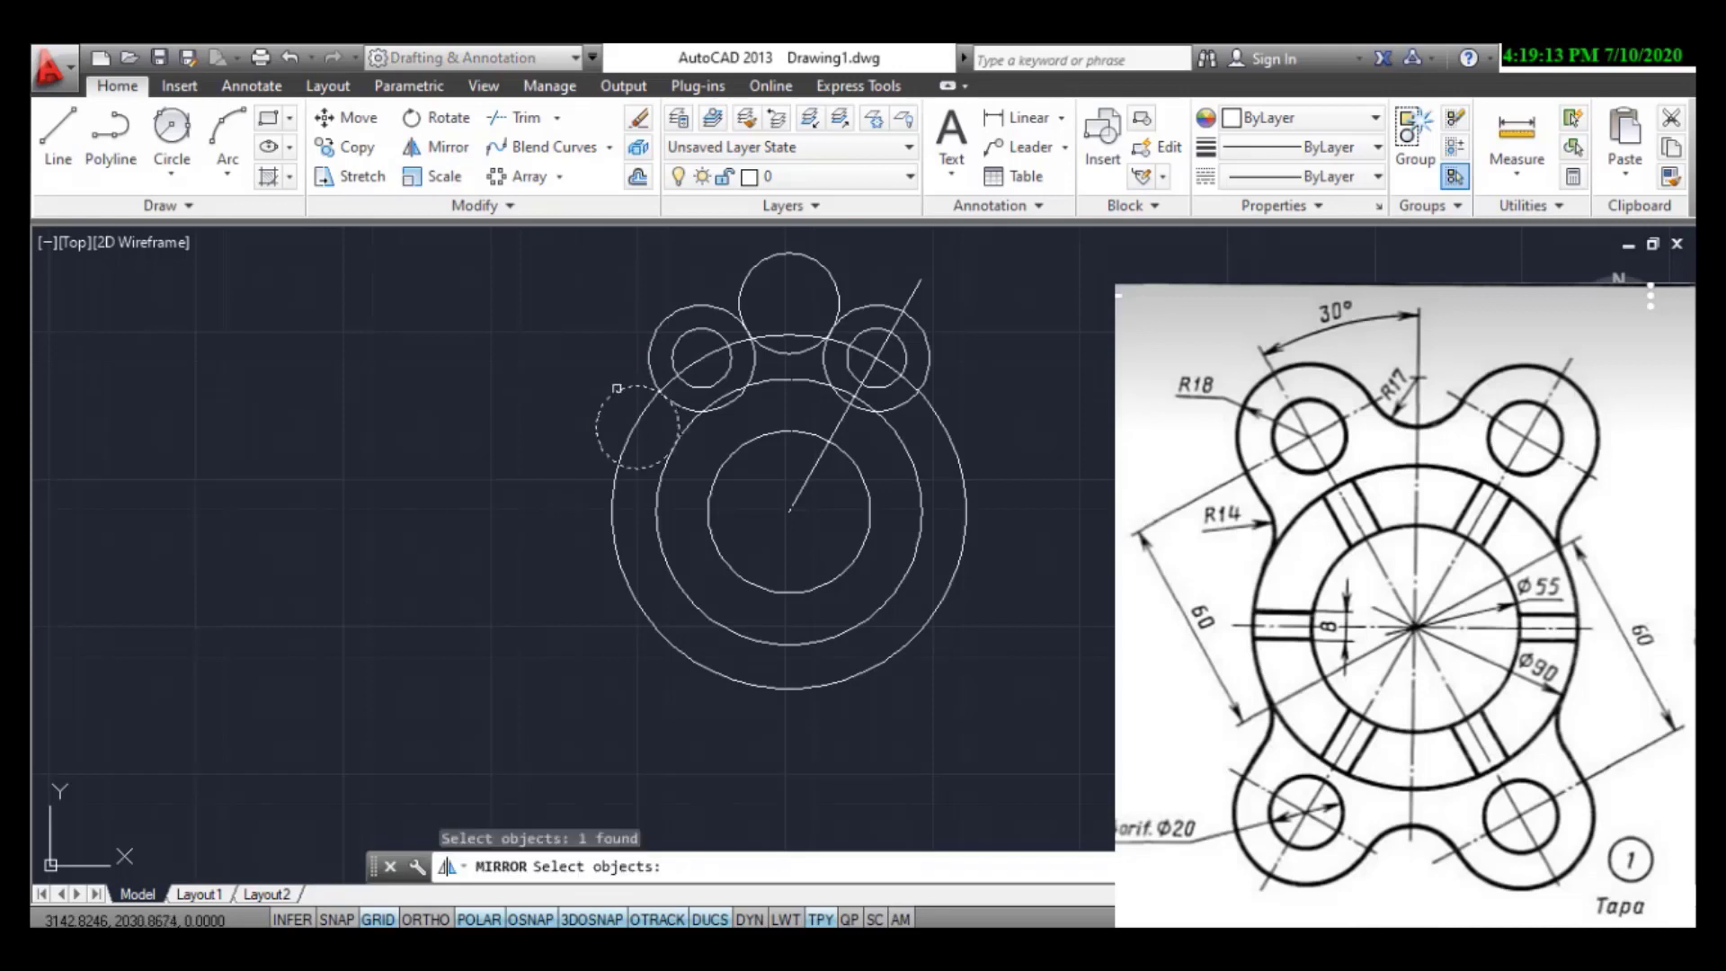
{"action": "key", "text": "Return"}
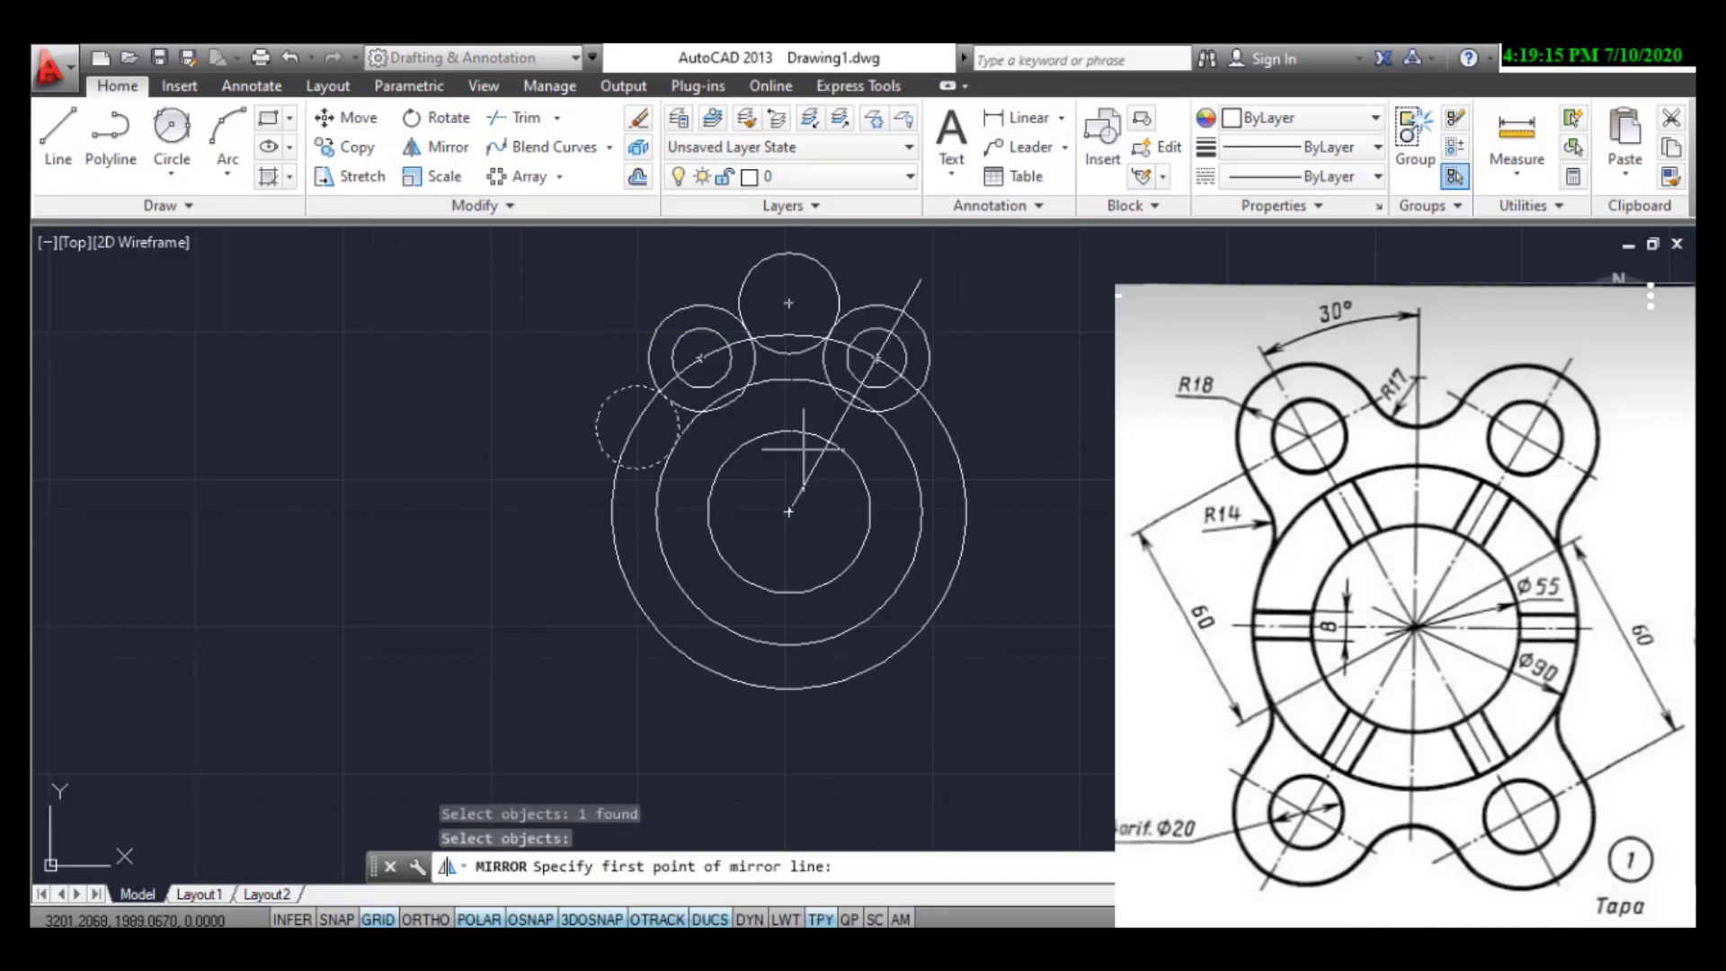
{"action": "left_click", "coordinate": [790, 303]}
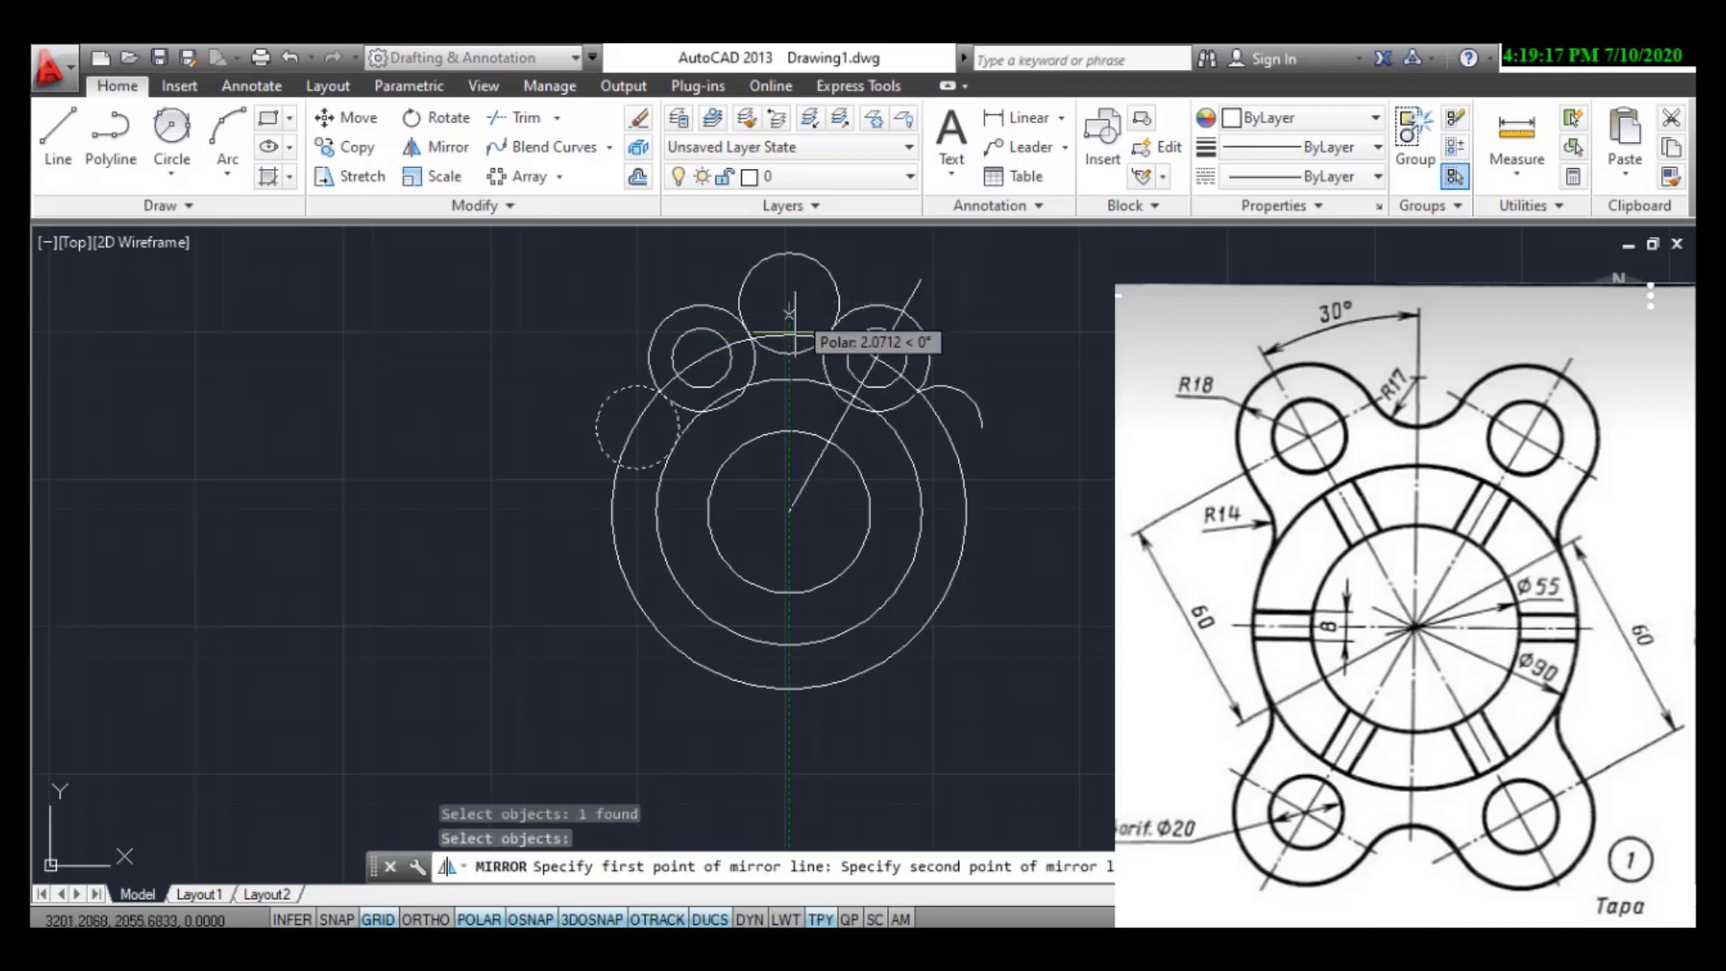
{"action": "left_click", "coordinate": [789, 511]}
{"action": "right_click", "coordinate": [787, 510]}
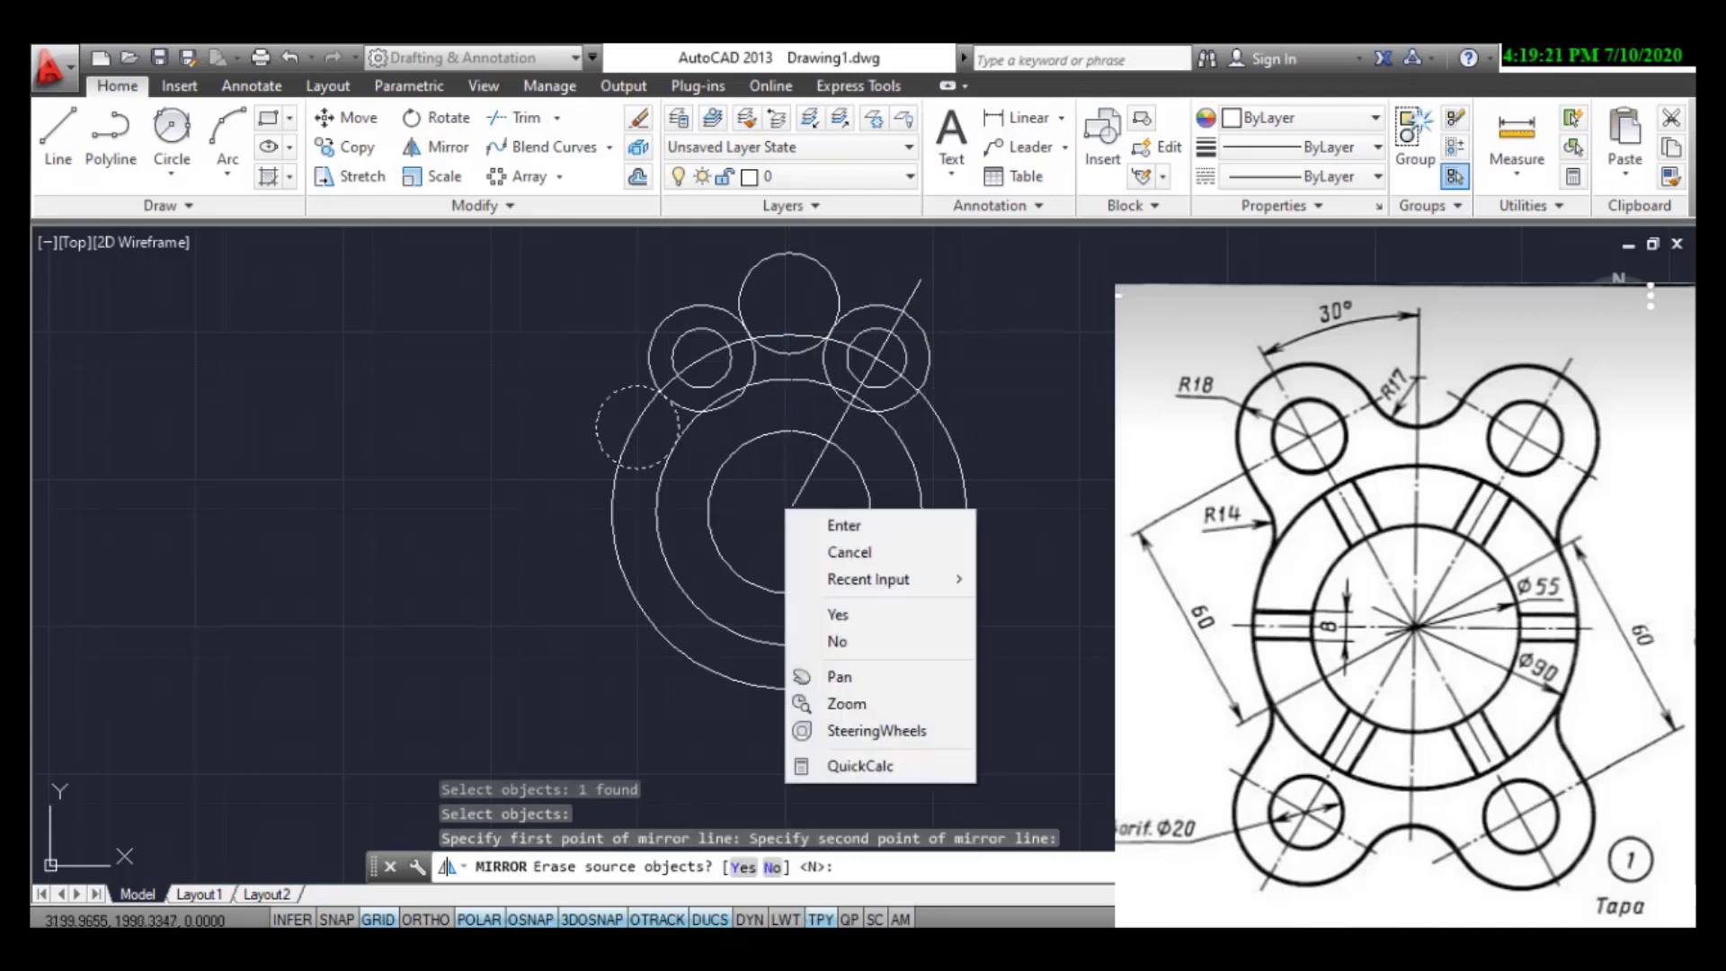
{"action": "left_click", "coordinate": [844, 524]}
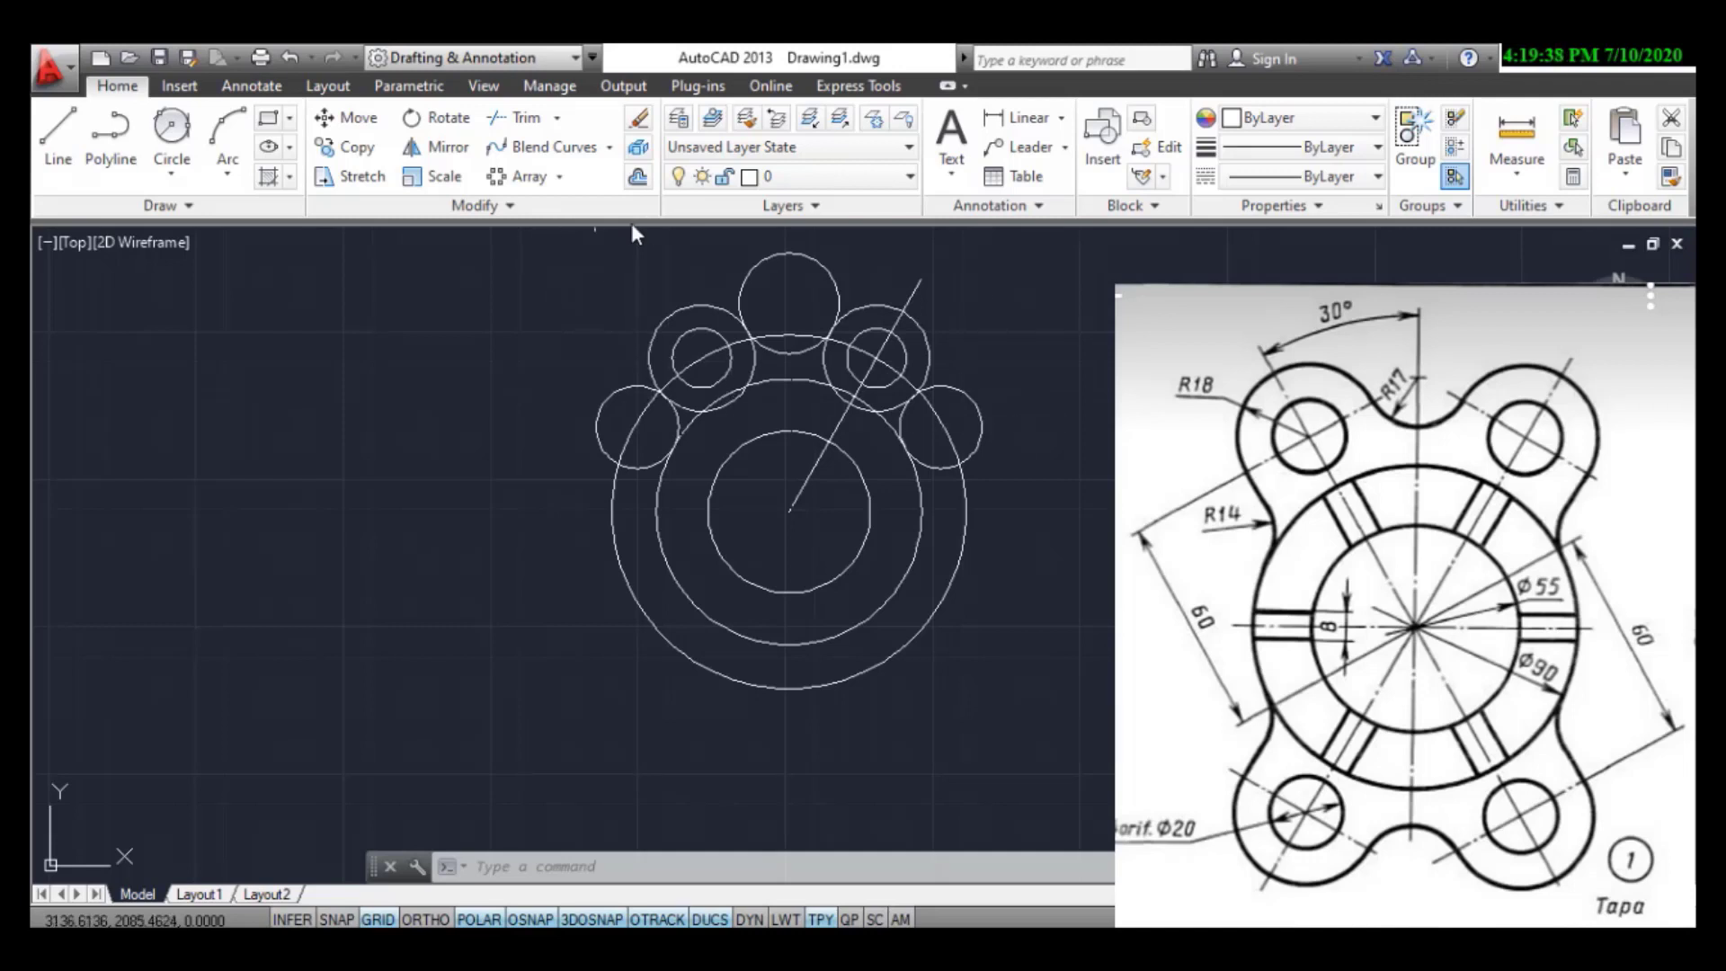
- Offset the slanted line by 4 mm to both sides
{"action": "left_click", "coordinate": [643, 182]}
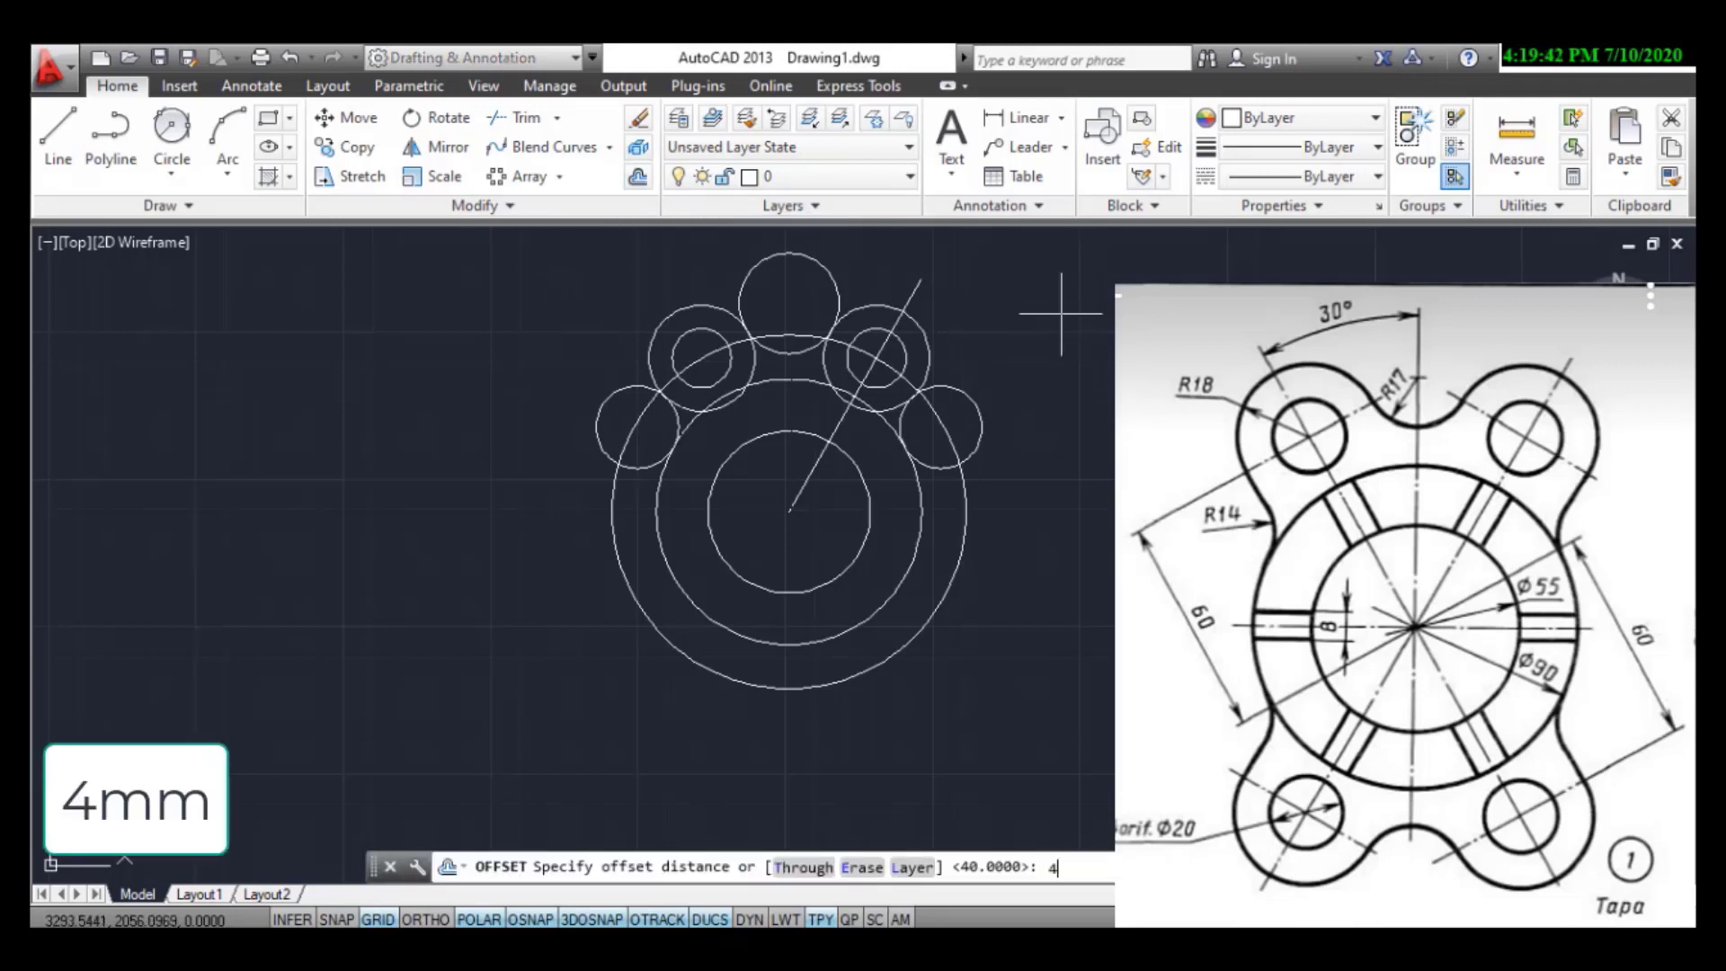
{"action": "key", "text": "Return"}
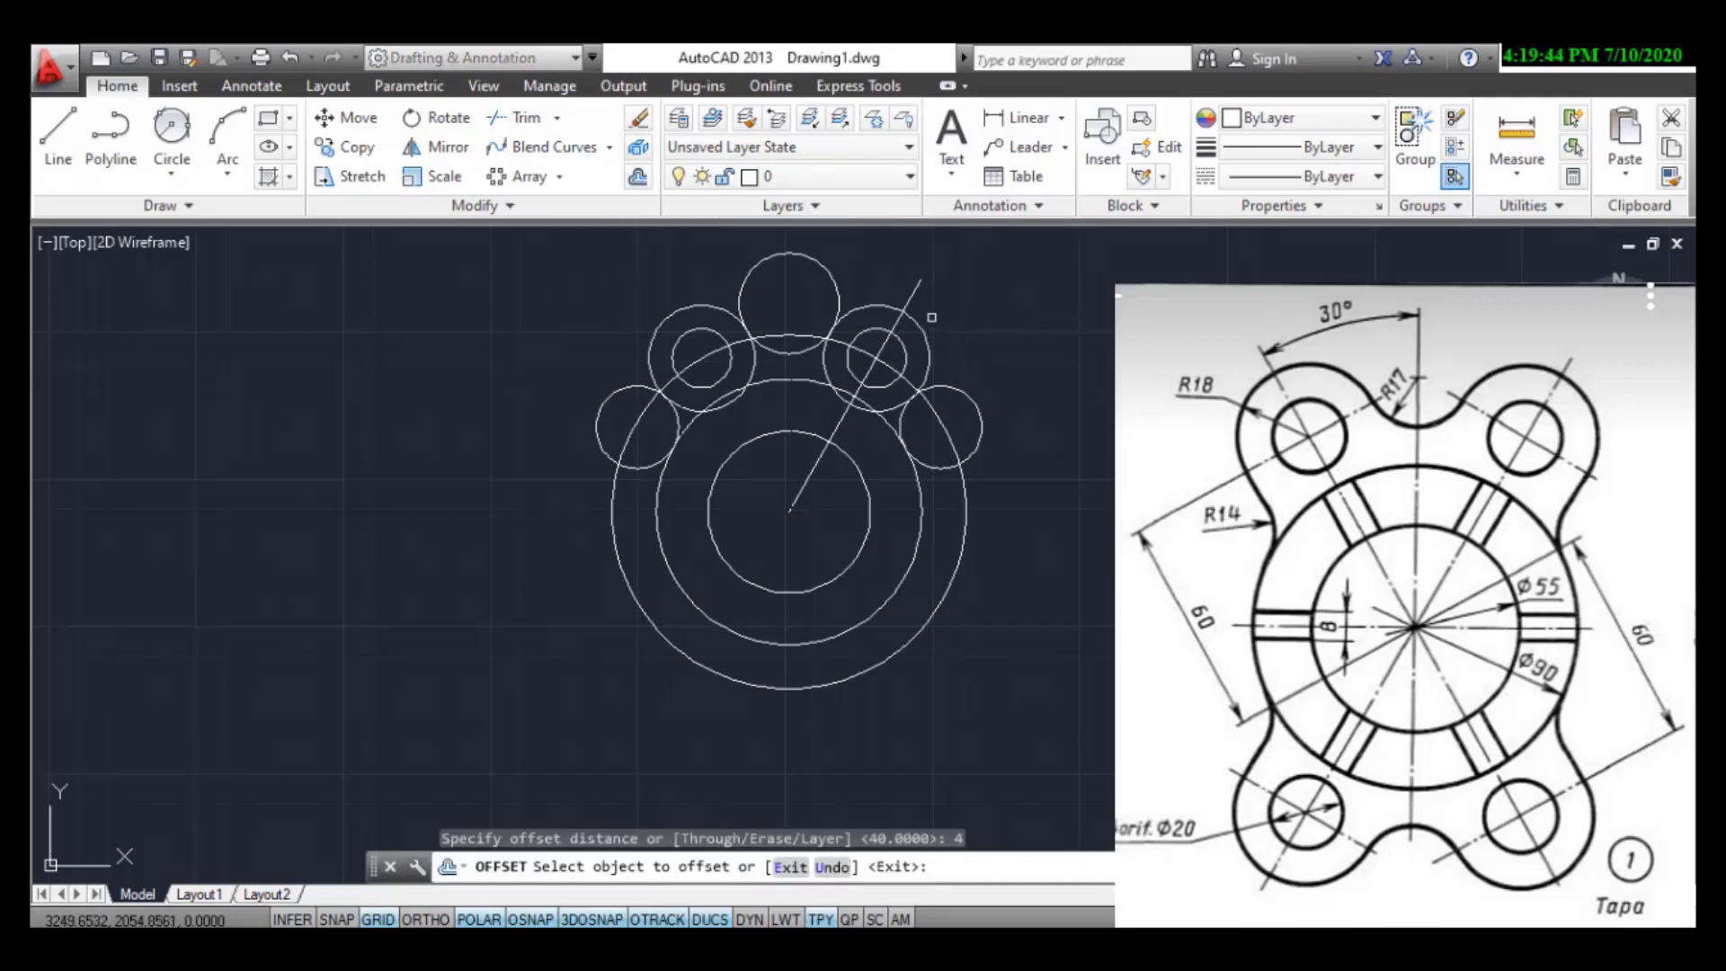
{"action": "left_click", "coordinate": [918, 284]}
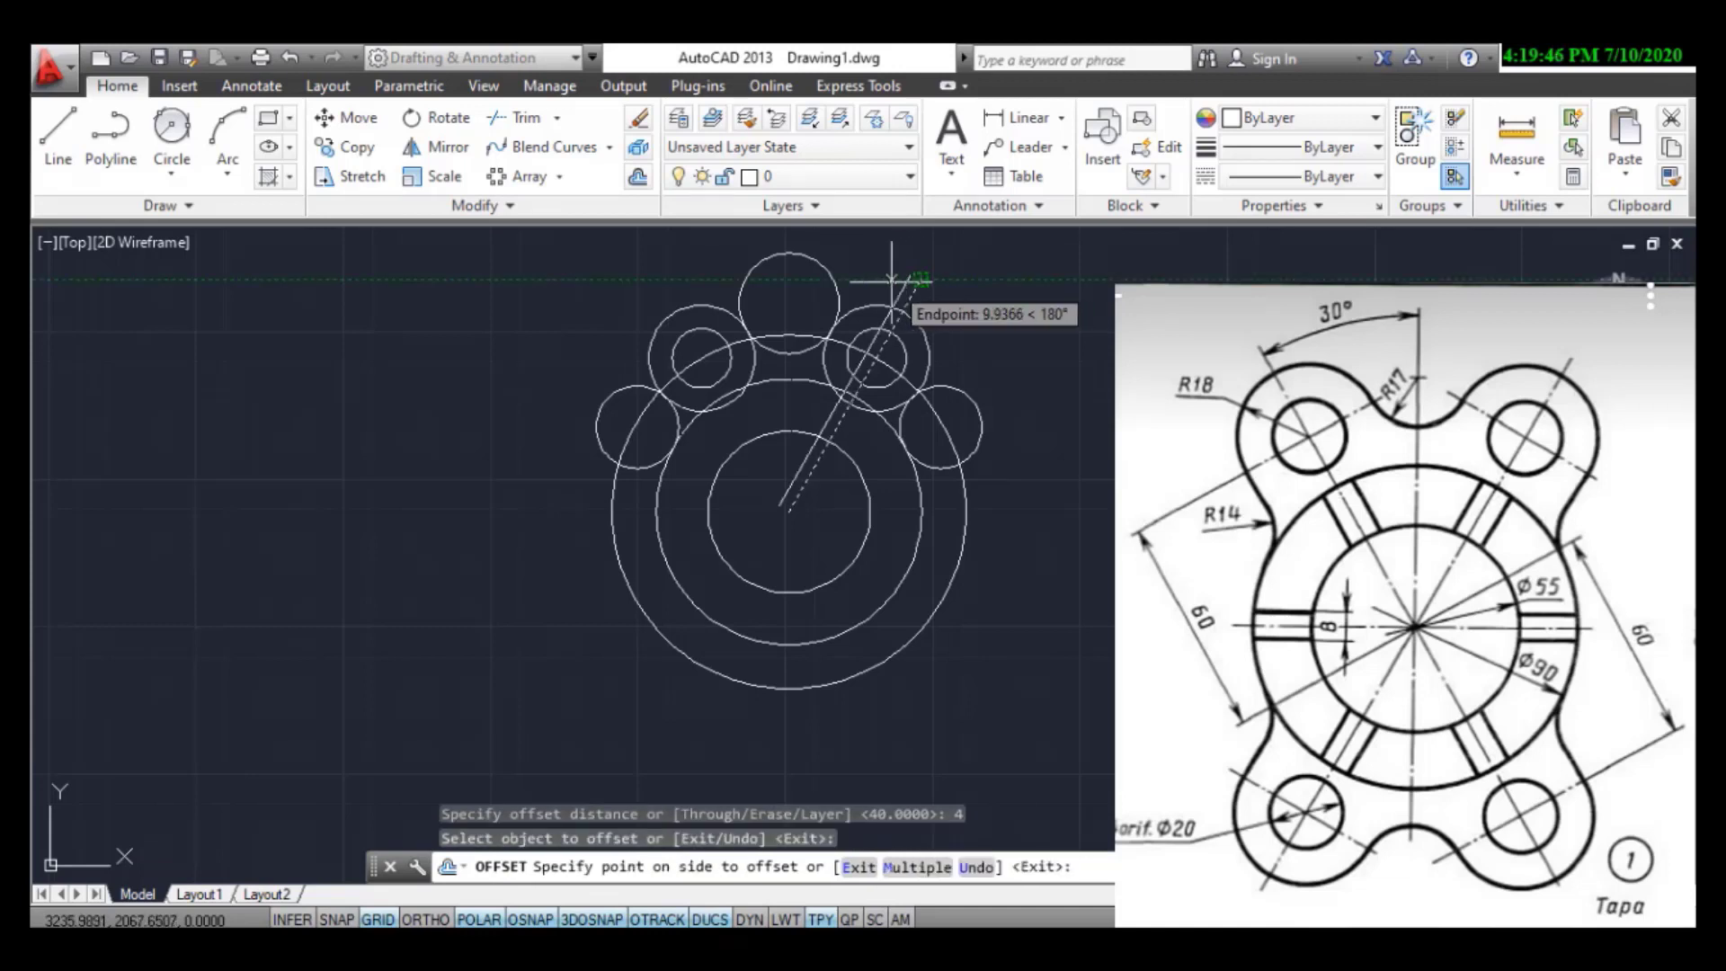
{"action": "left_click", "coordinate": [916, 283]}
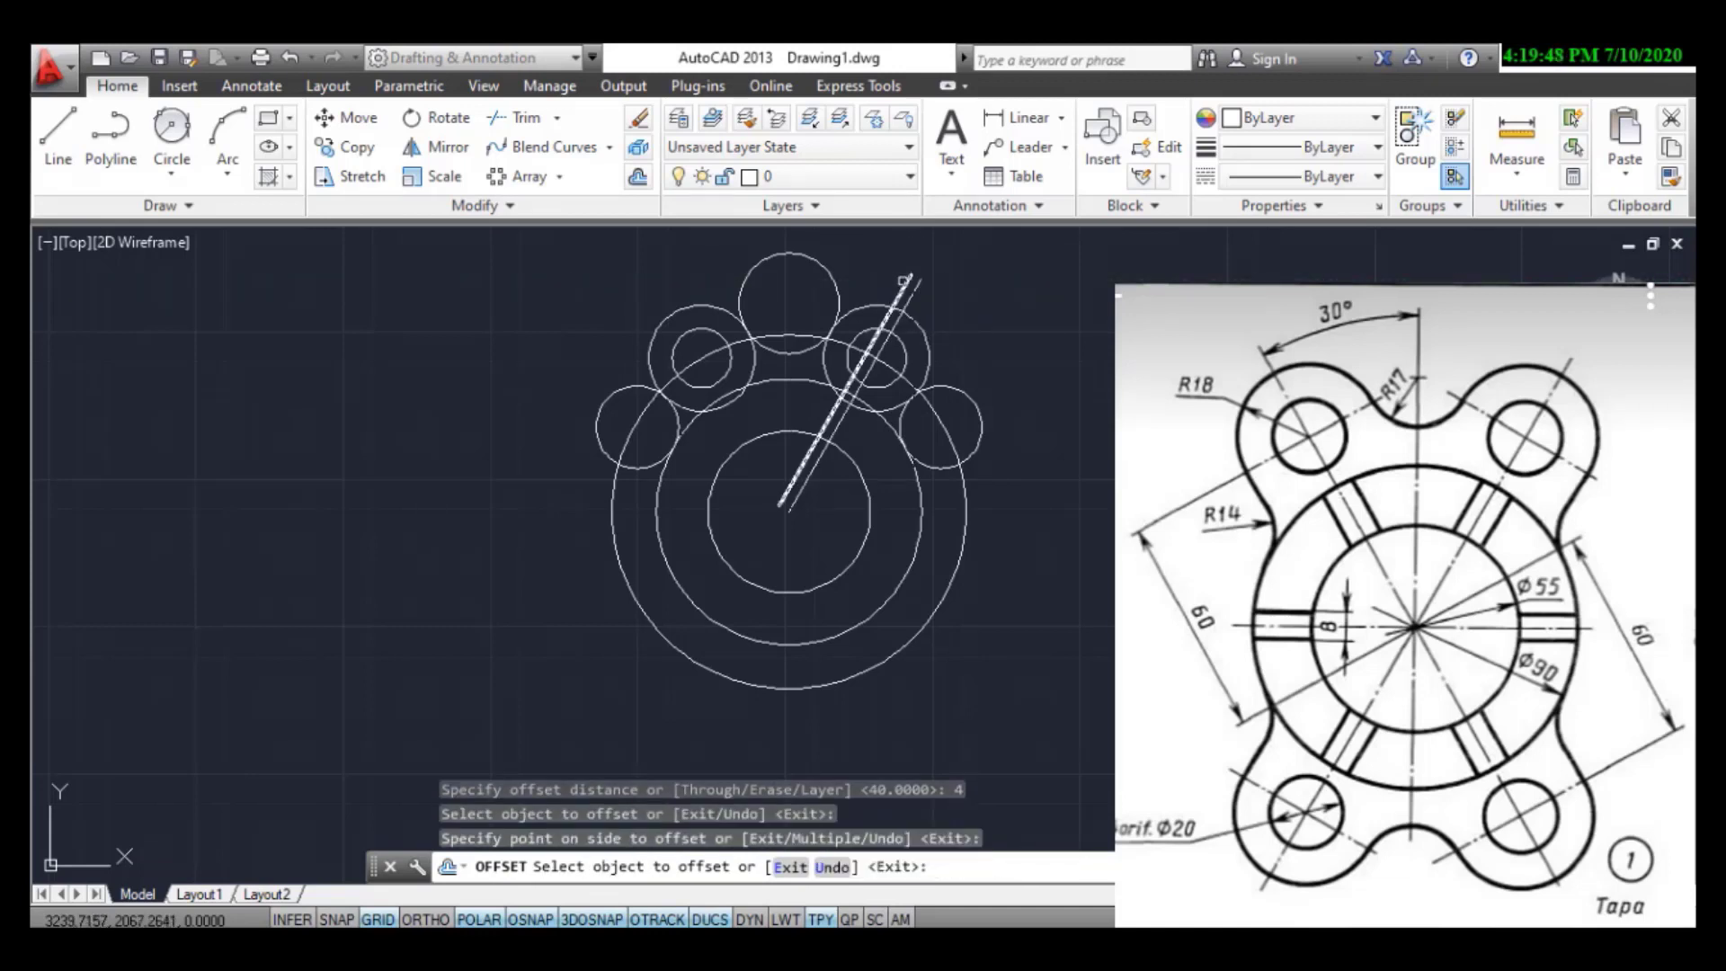
{"action": "left_click", "coordinate": [918, 284]}
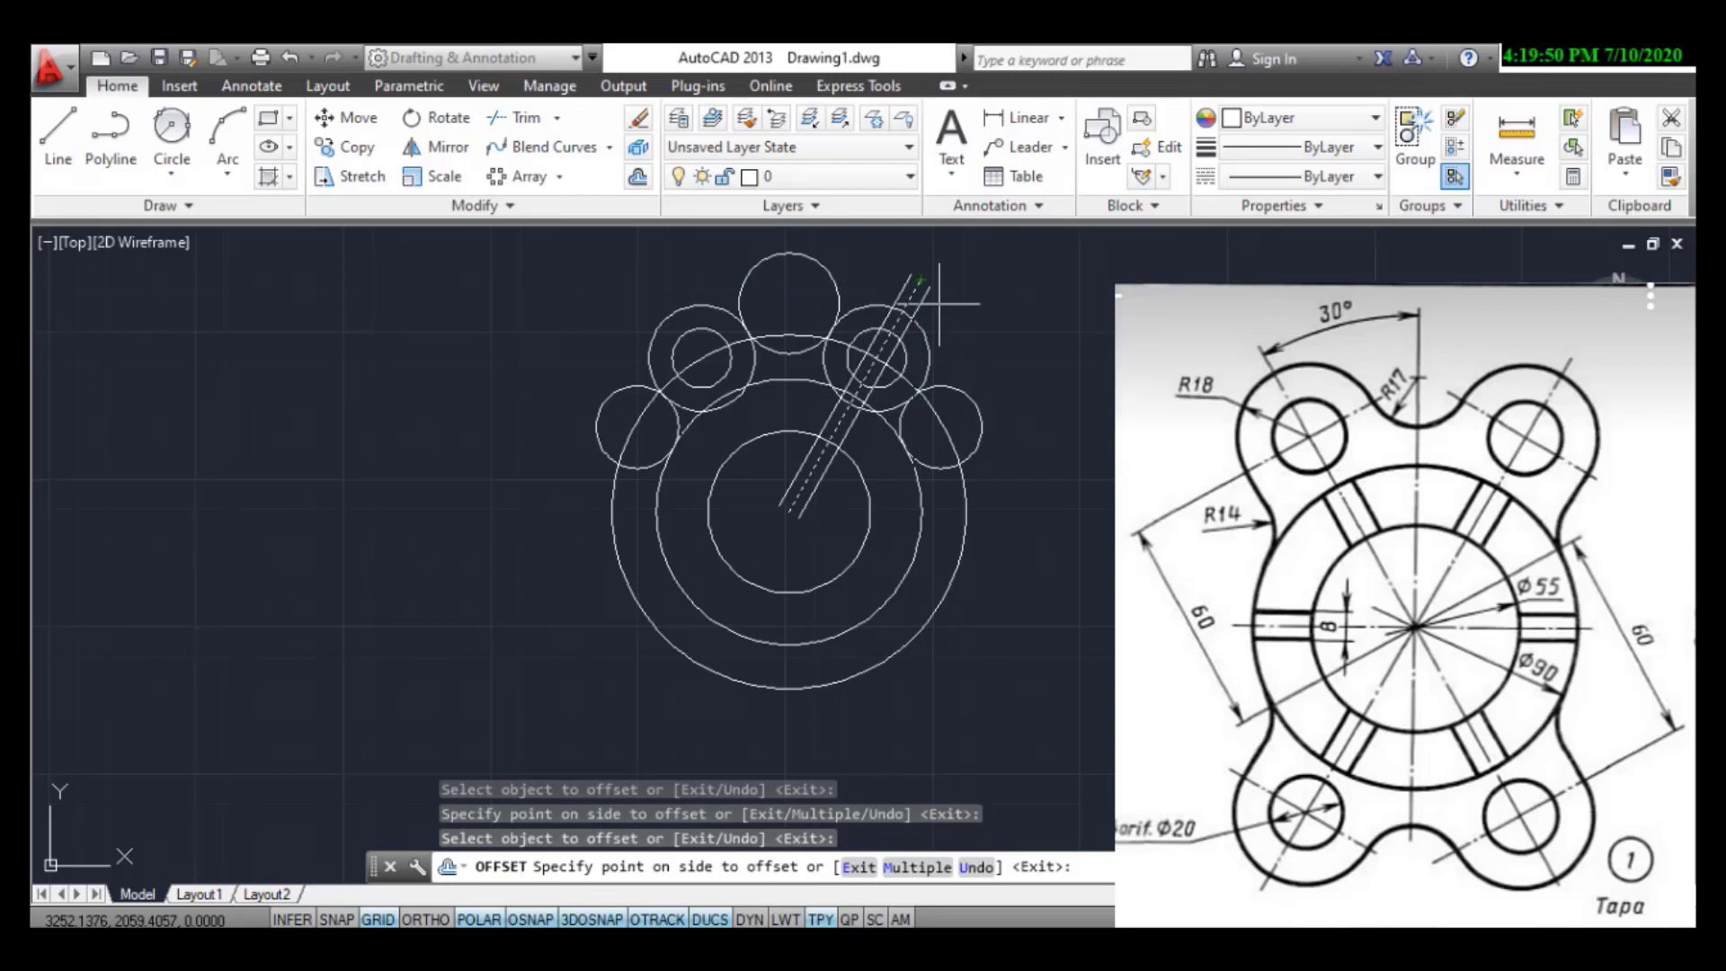
{"action": "left_click", "coordinate": [940, 304]}
{"action": "right_click", "coordinate": [952, 314]}
{"action": "left_click", "coordinate": [998, 328]}
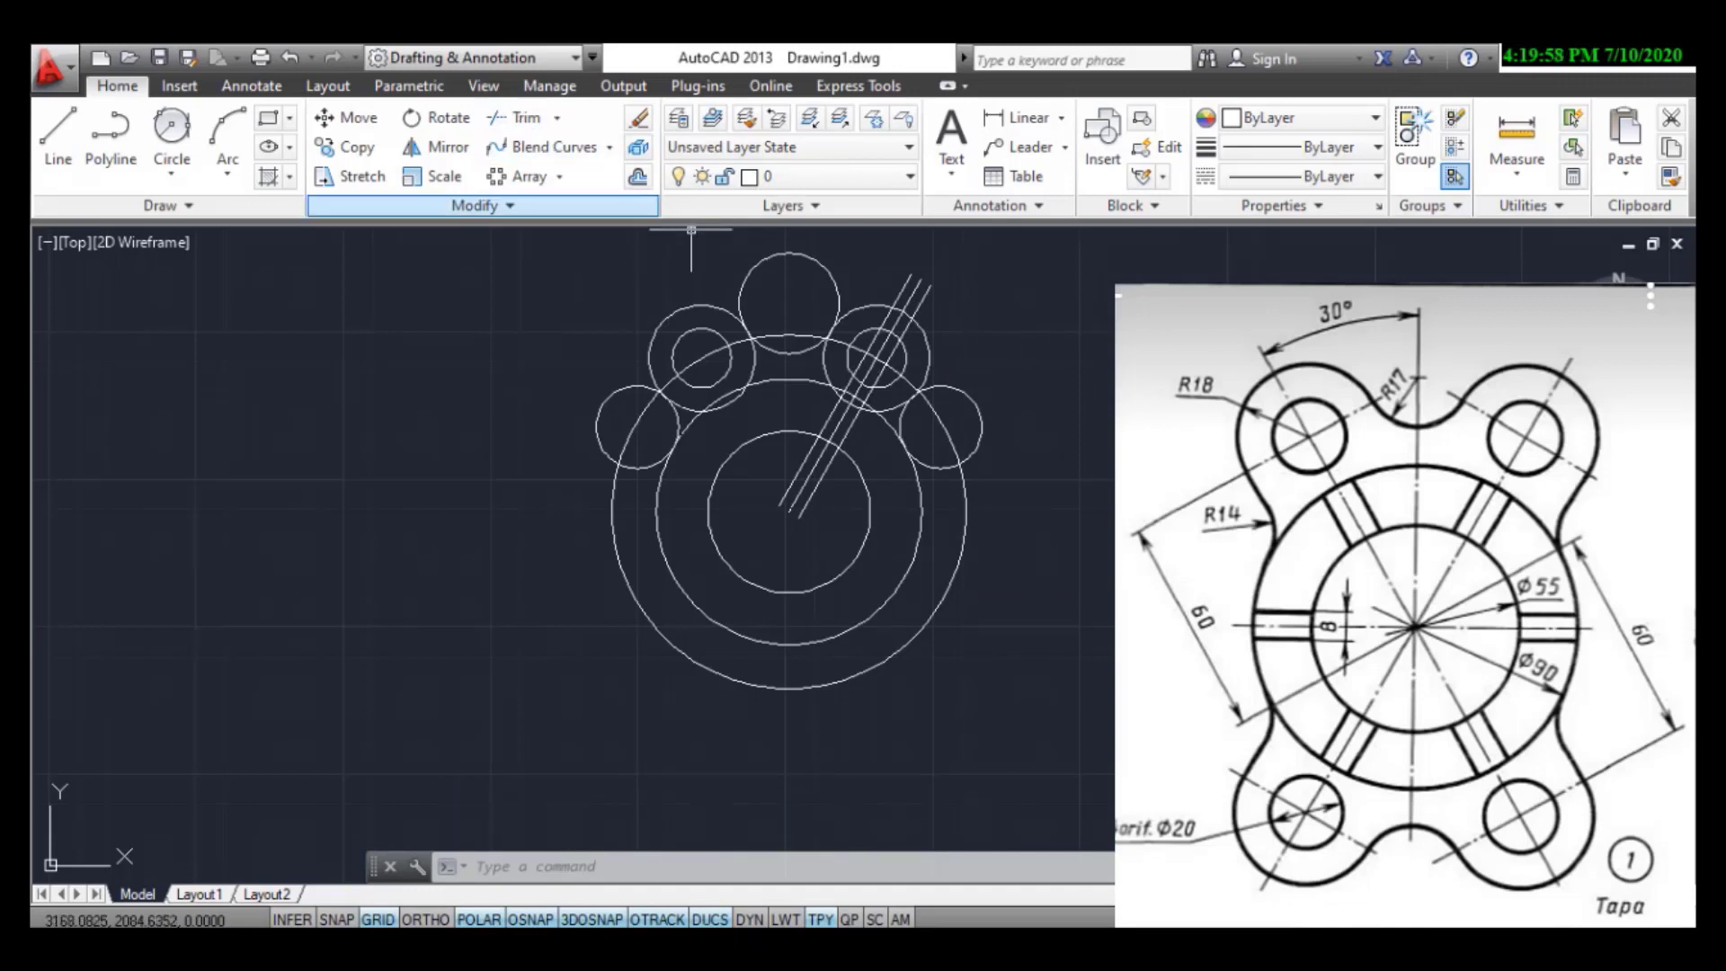
- Trim the three parallel slanted lines between the right 20 mm hole circle and the 90 mm circle
{"action": "left_click", "coordinate": [525, 119]}
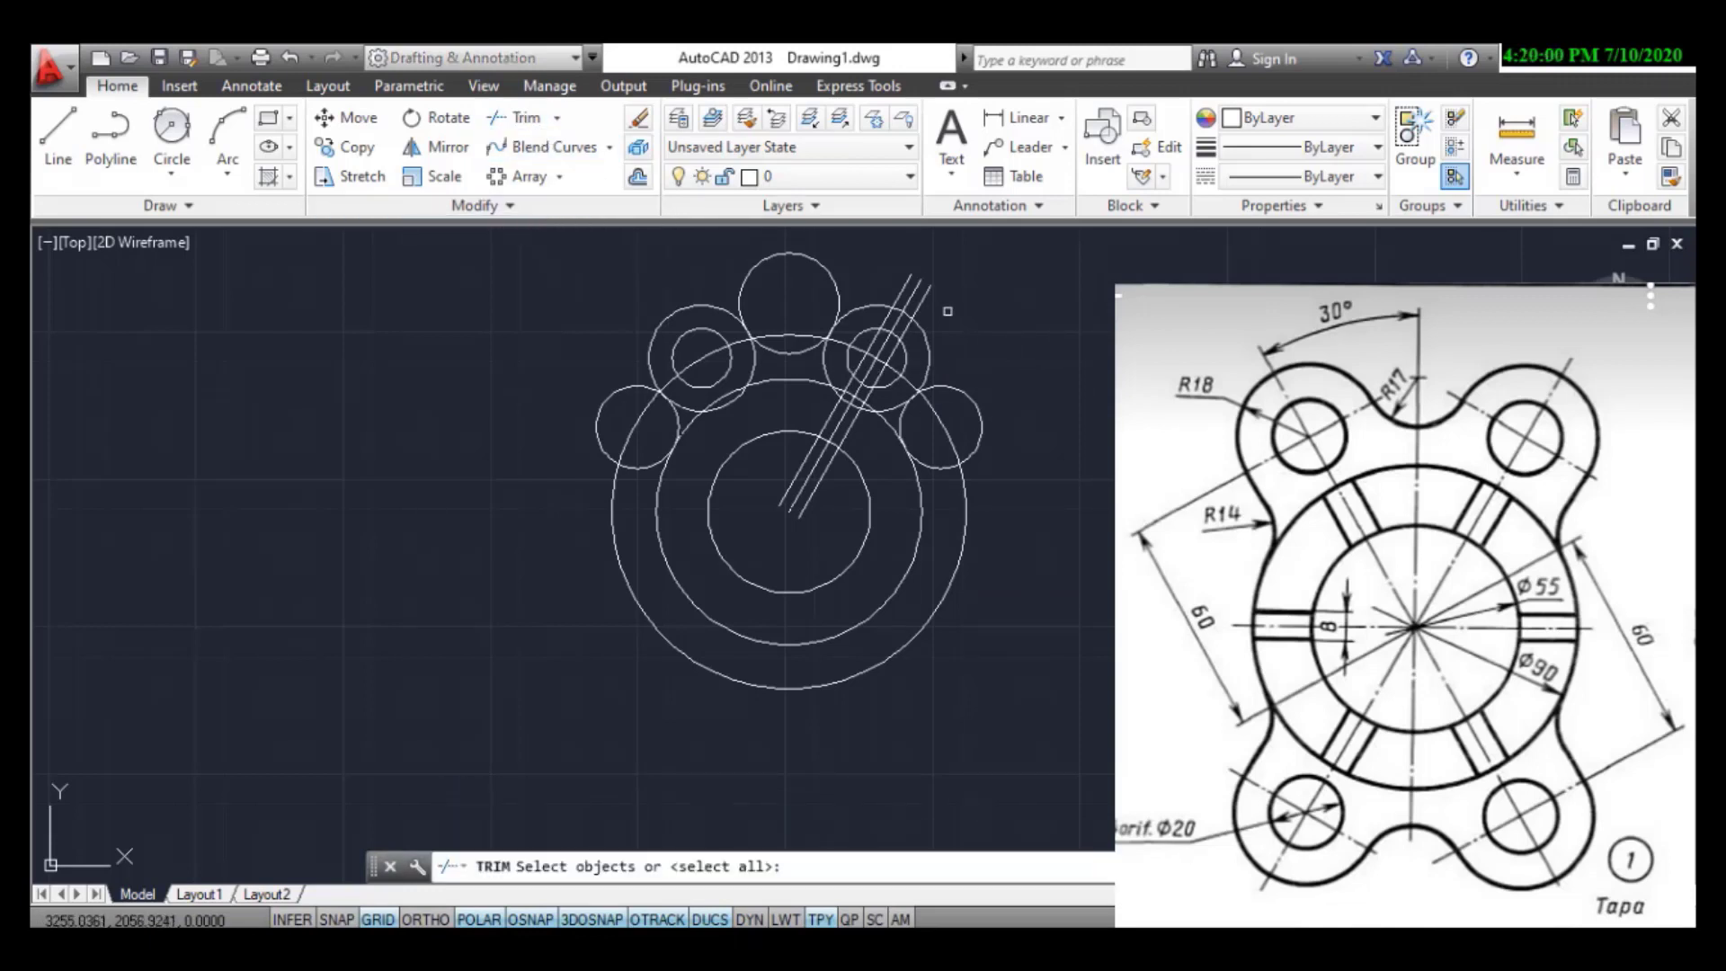
{"action": "key", "text": "Return"}
{"action": "scroll", "coordinate": [898, 360], "scroll_direction": "up", "scroll_amount": 4}
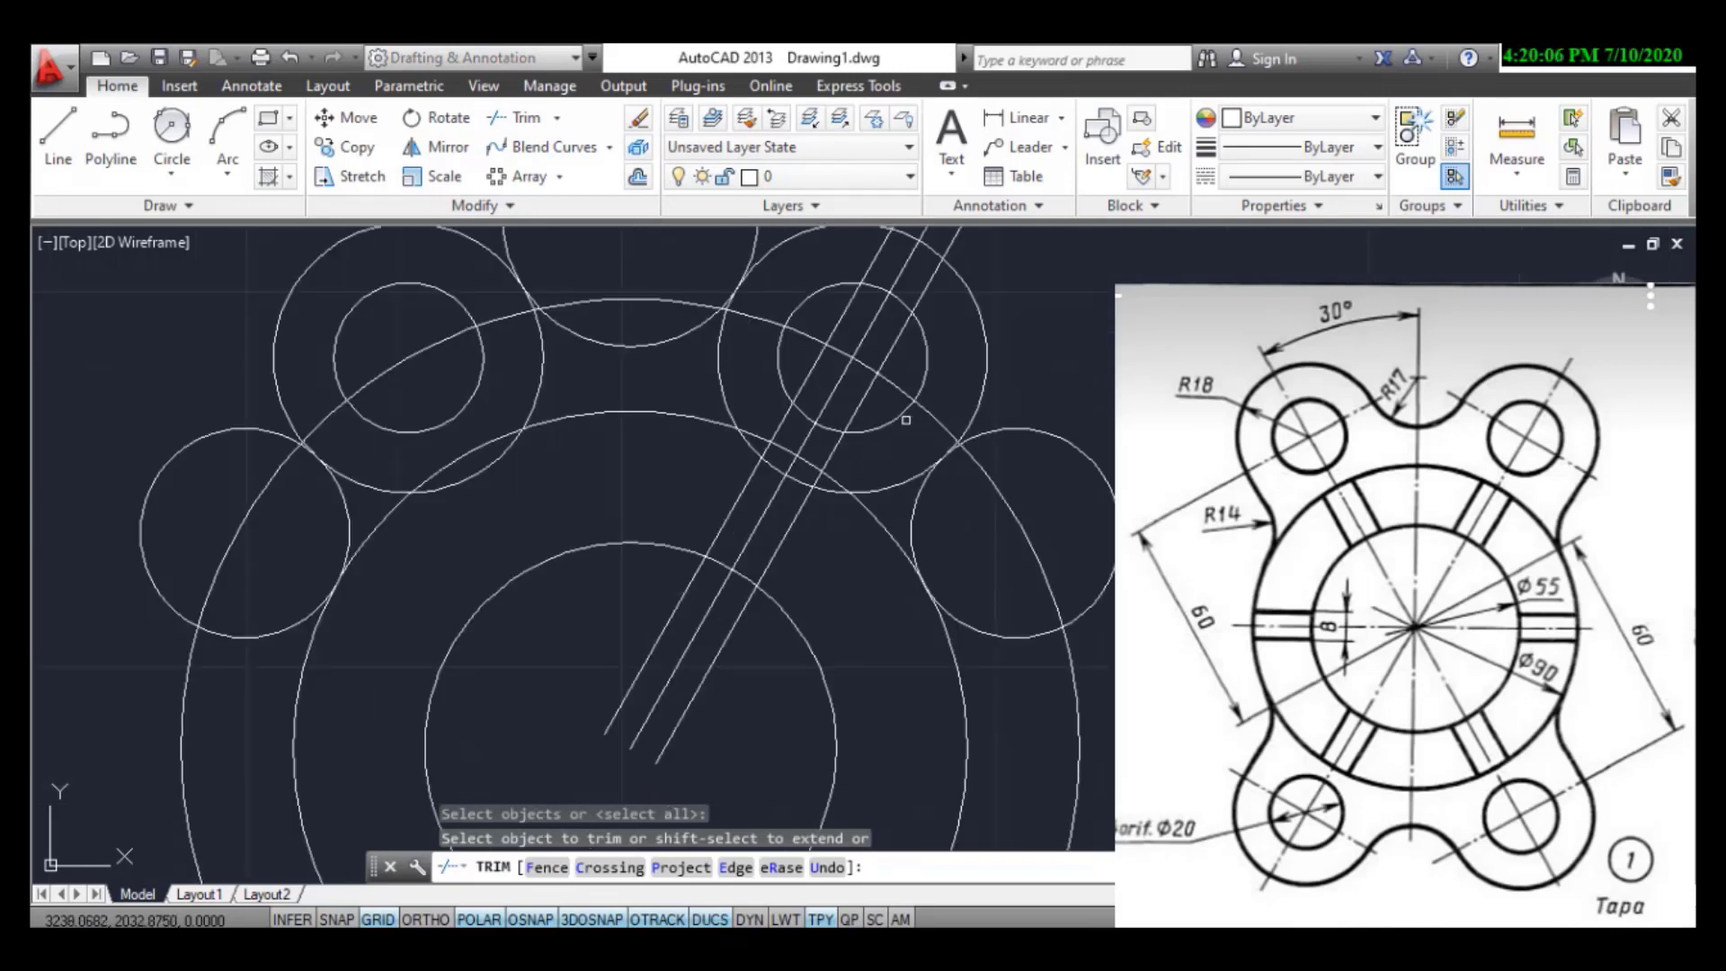
{"action": "left_click", "coordinate": [842, 454]}
{"action": "left_click", "coordinate": [819, 440]}
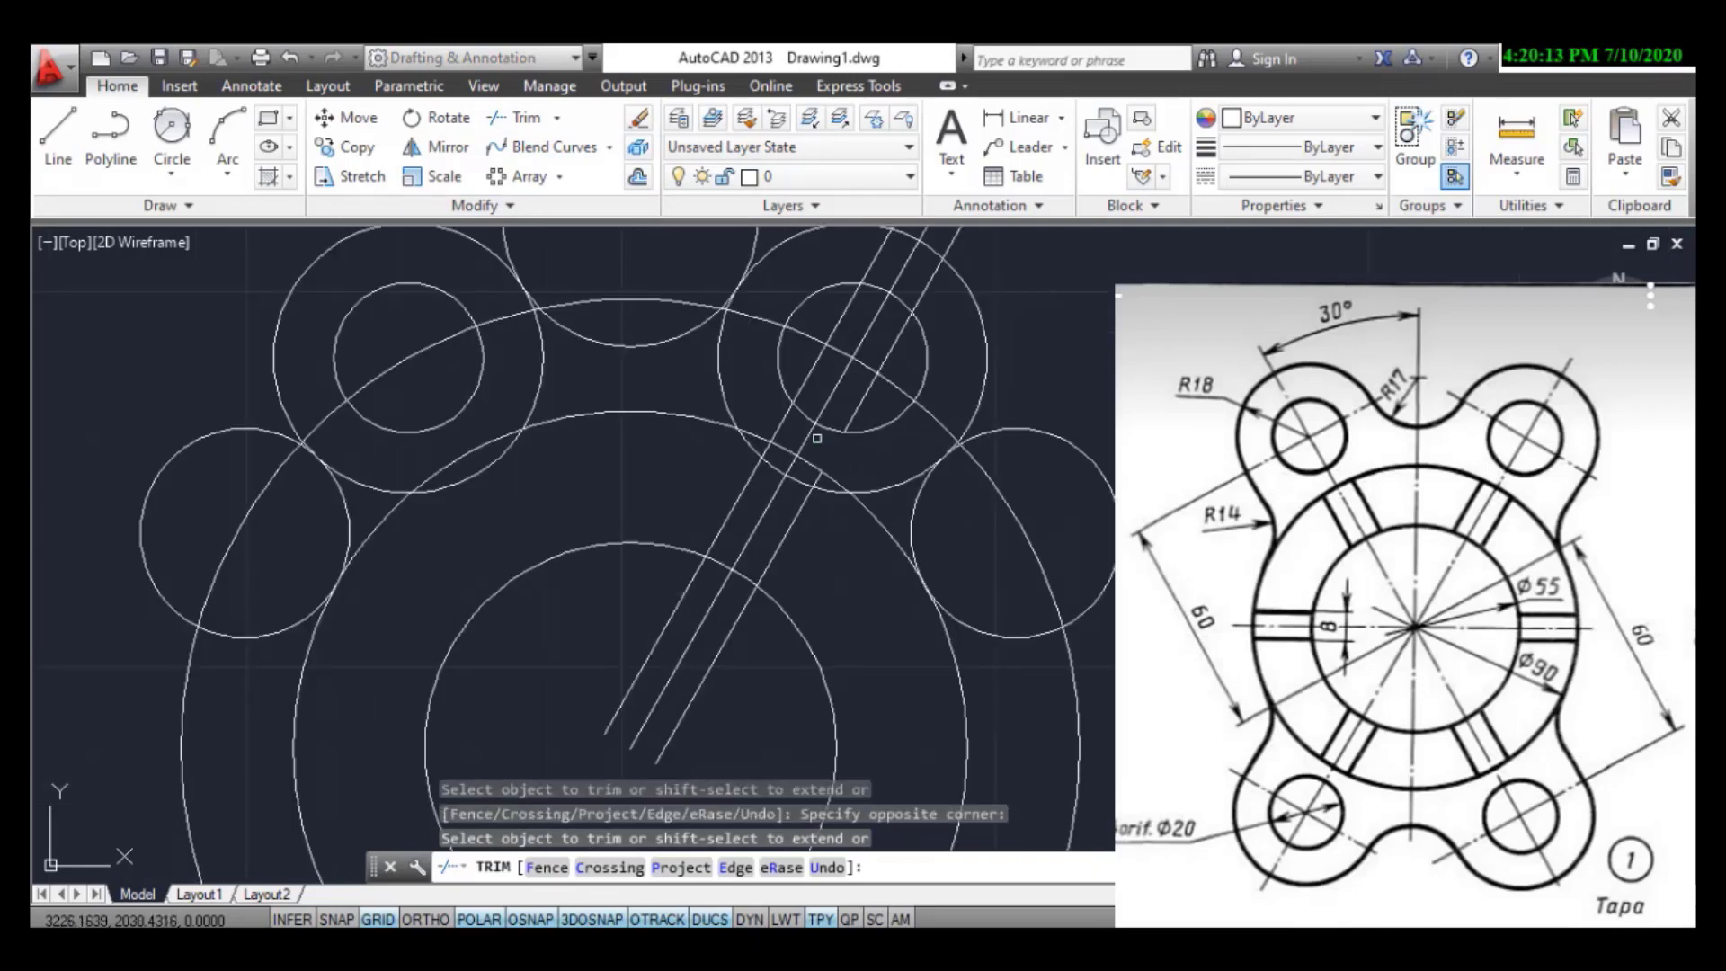
{"action": "left_click", "coordinate": [809, 437]}
{"action": "left_click", "coordinate": [796, 425]}
{"action": "left_click", "coordinate": [796, 425]}
- Trim away the parts of the three slanted lines inside the 55 mm circle
{"action": "left_click", "coordinate": [739, 620]}
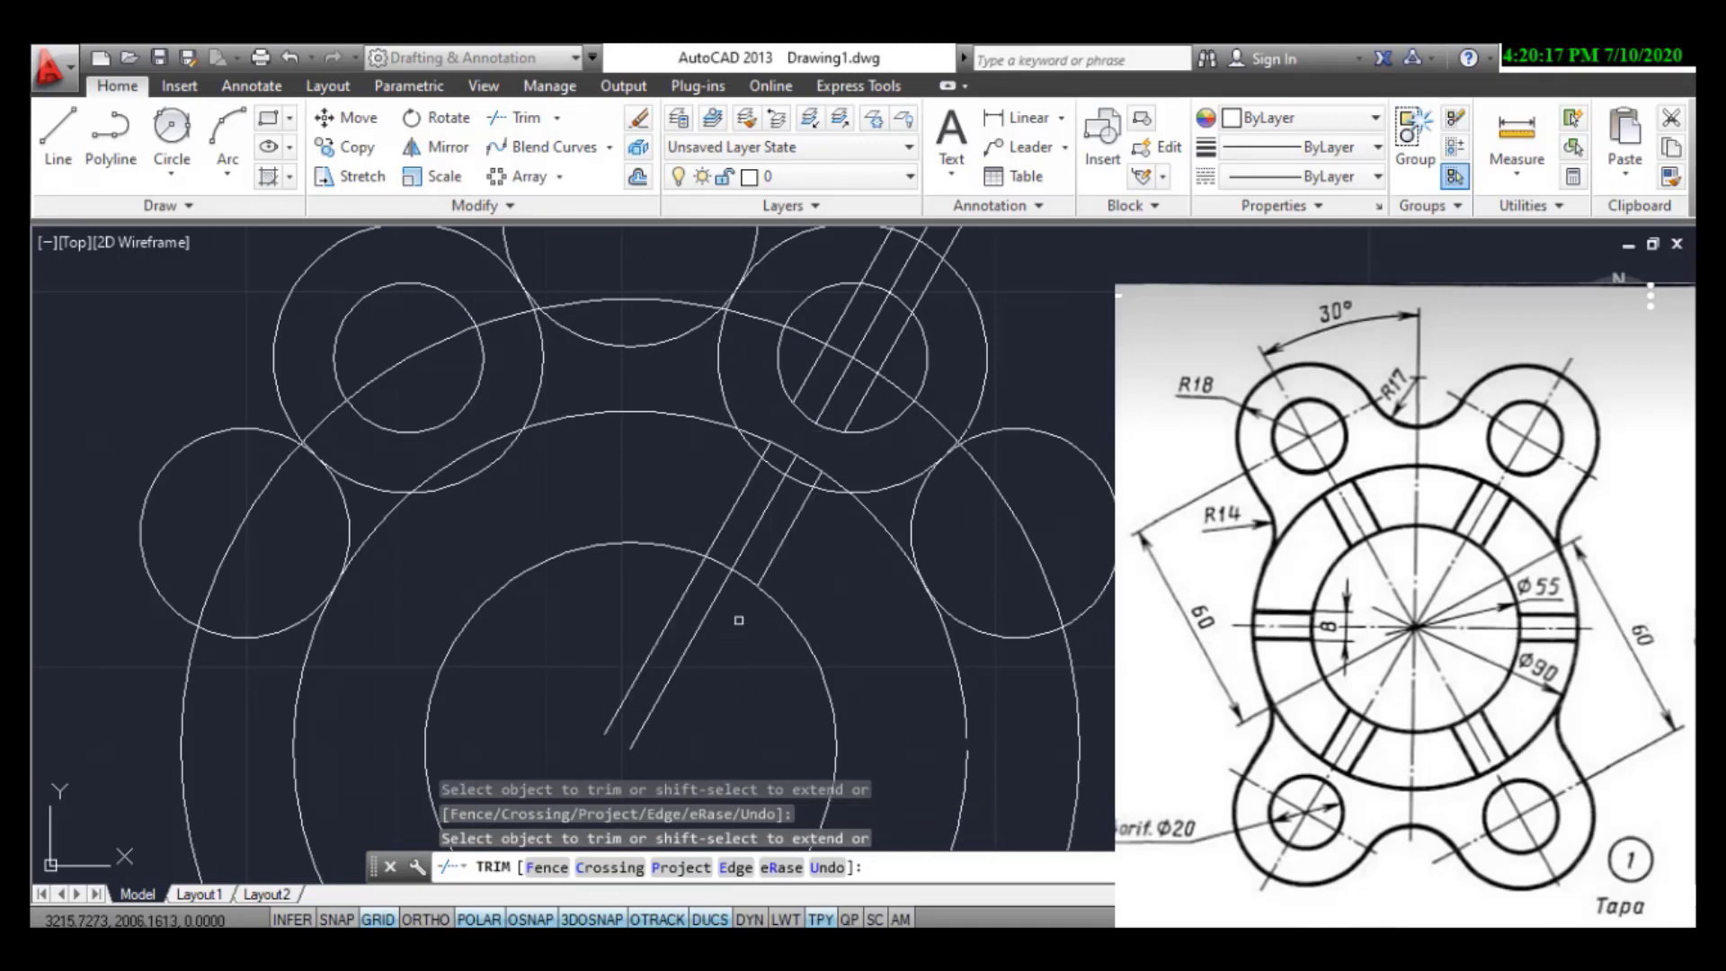
{"action": "left_click", "coordinate": [719, 608]}
{"action": "left_click", "coordinate": [677, 585]}
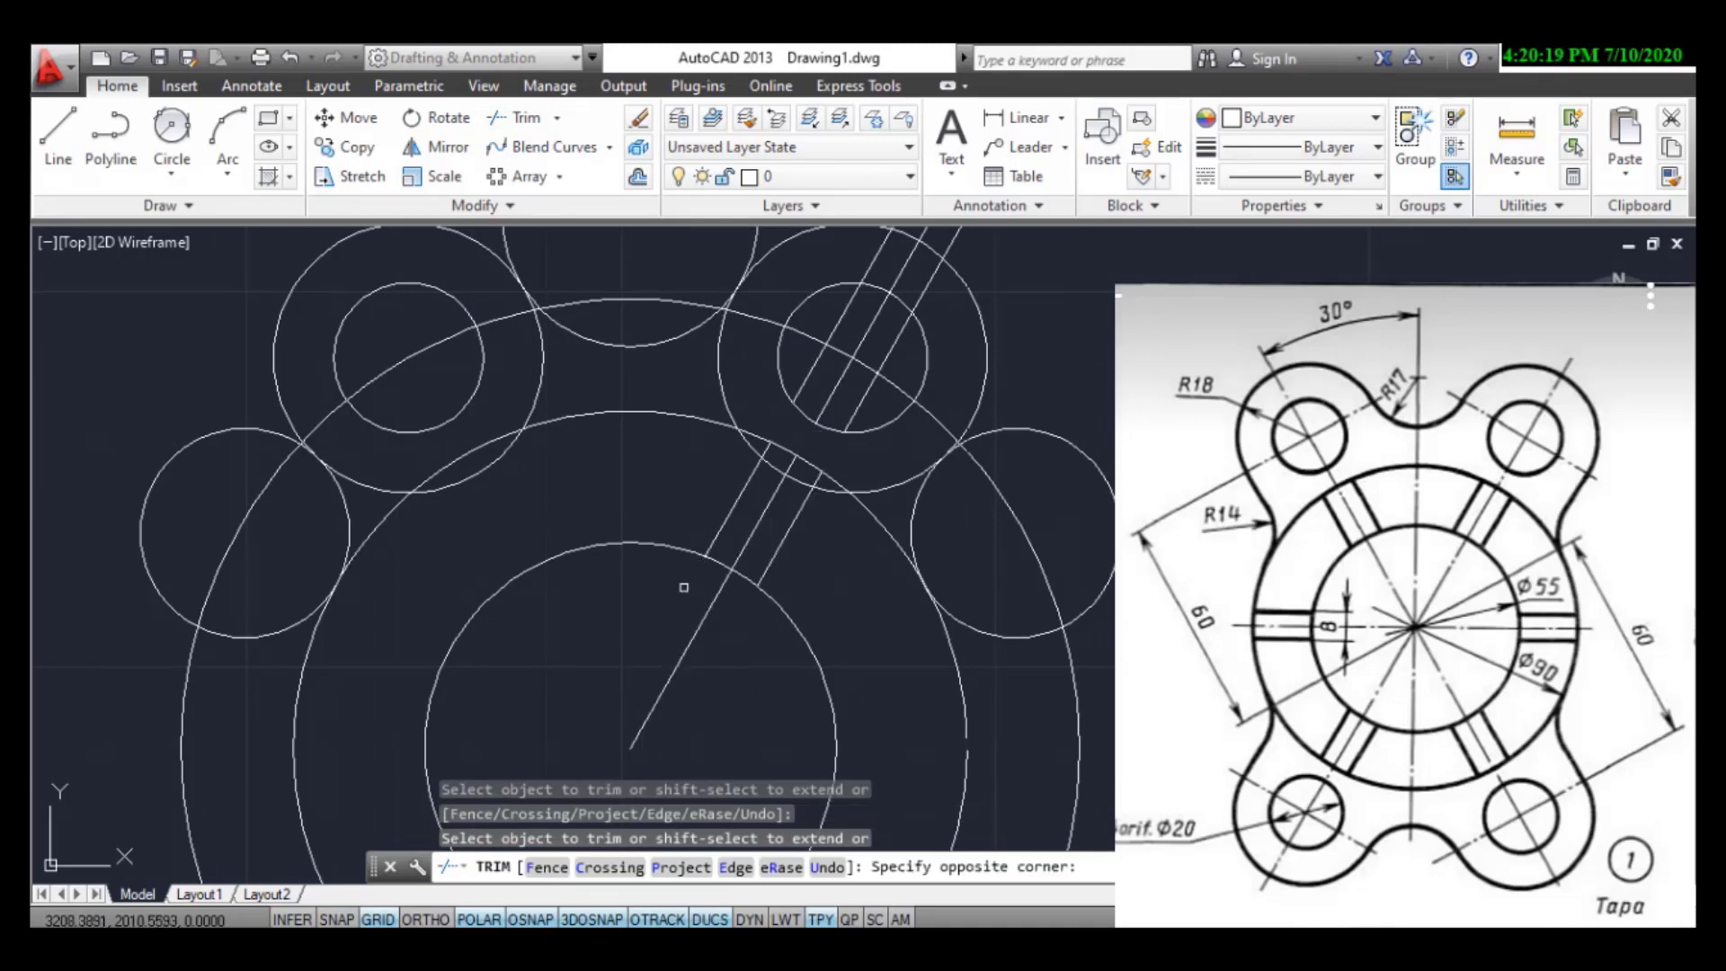
{"action": "left_click", "coordinate": [710, 600]}
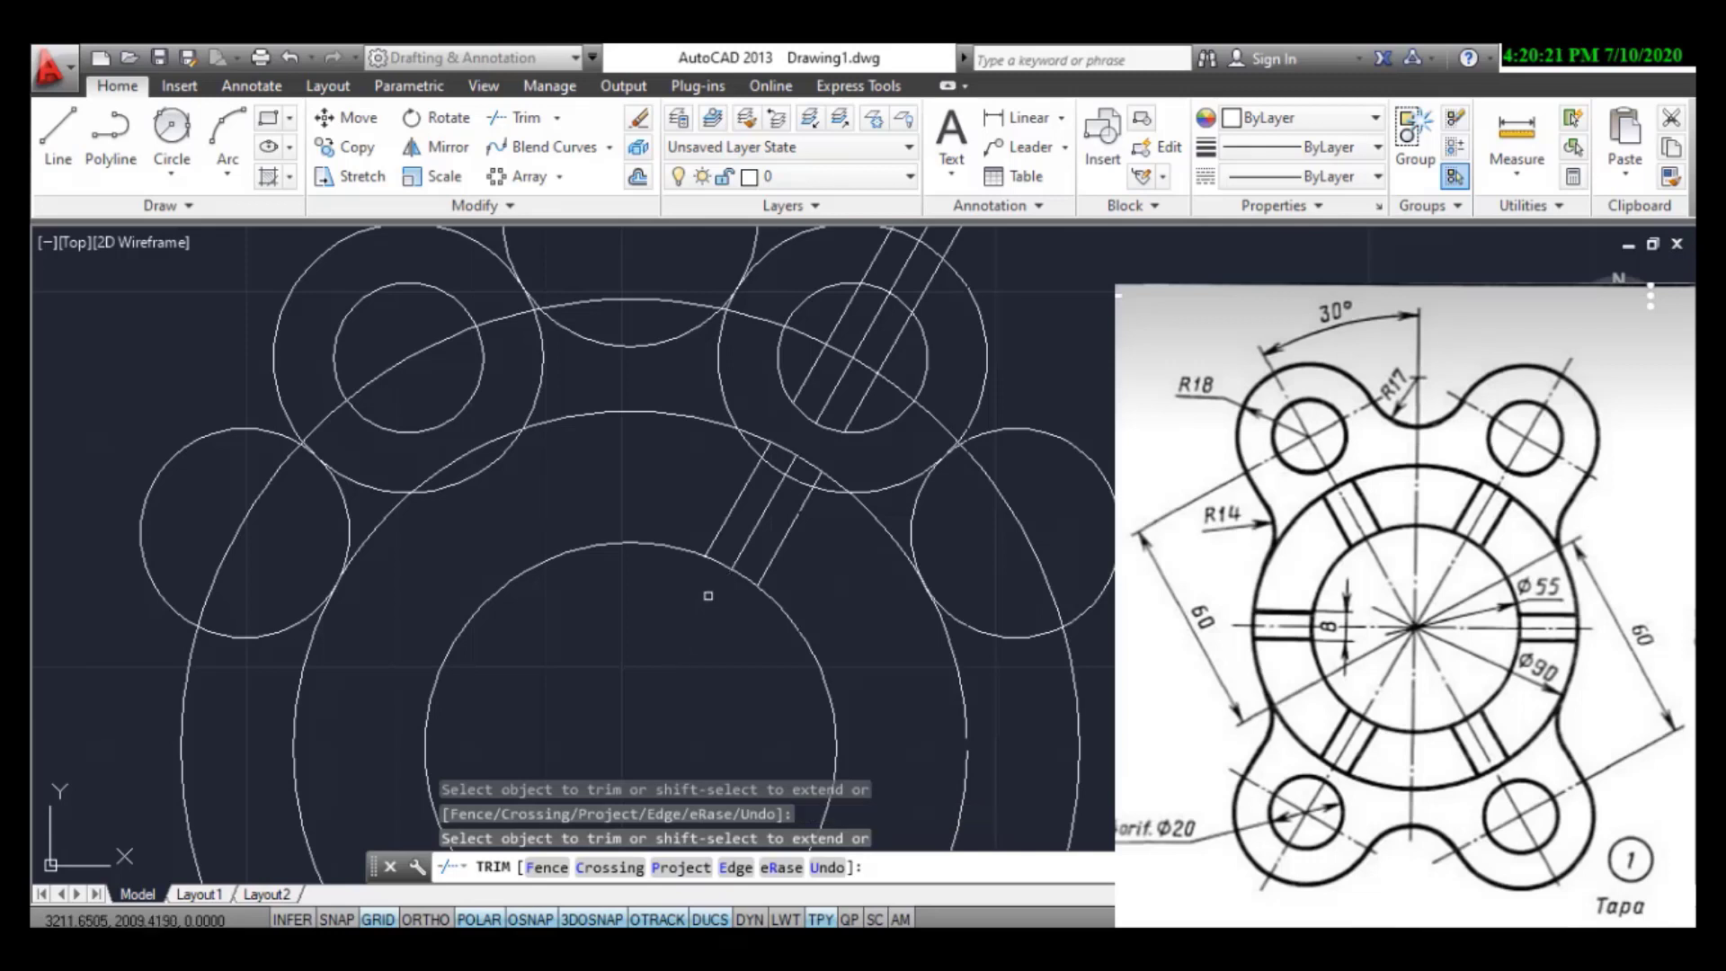
- Trim the middle line between the two slot edges, from the 55 mm circle up to the R18 circle
{"action": "left_click", "coordinate": [756, 523]}
{"action": "left_click", "coordinate": [756, 523]}
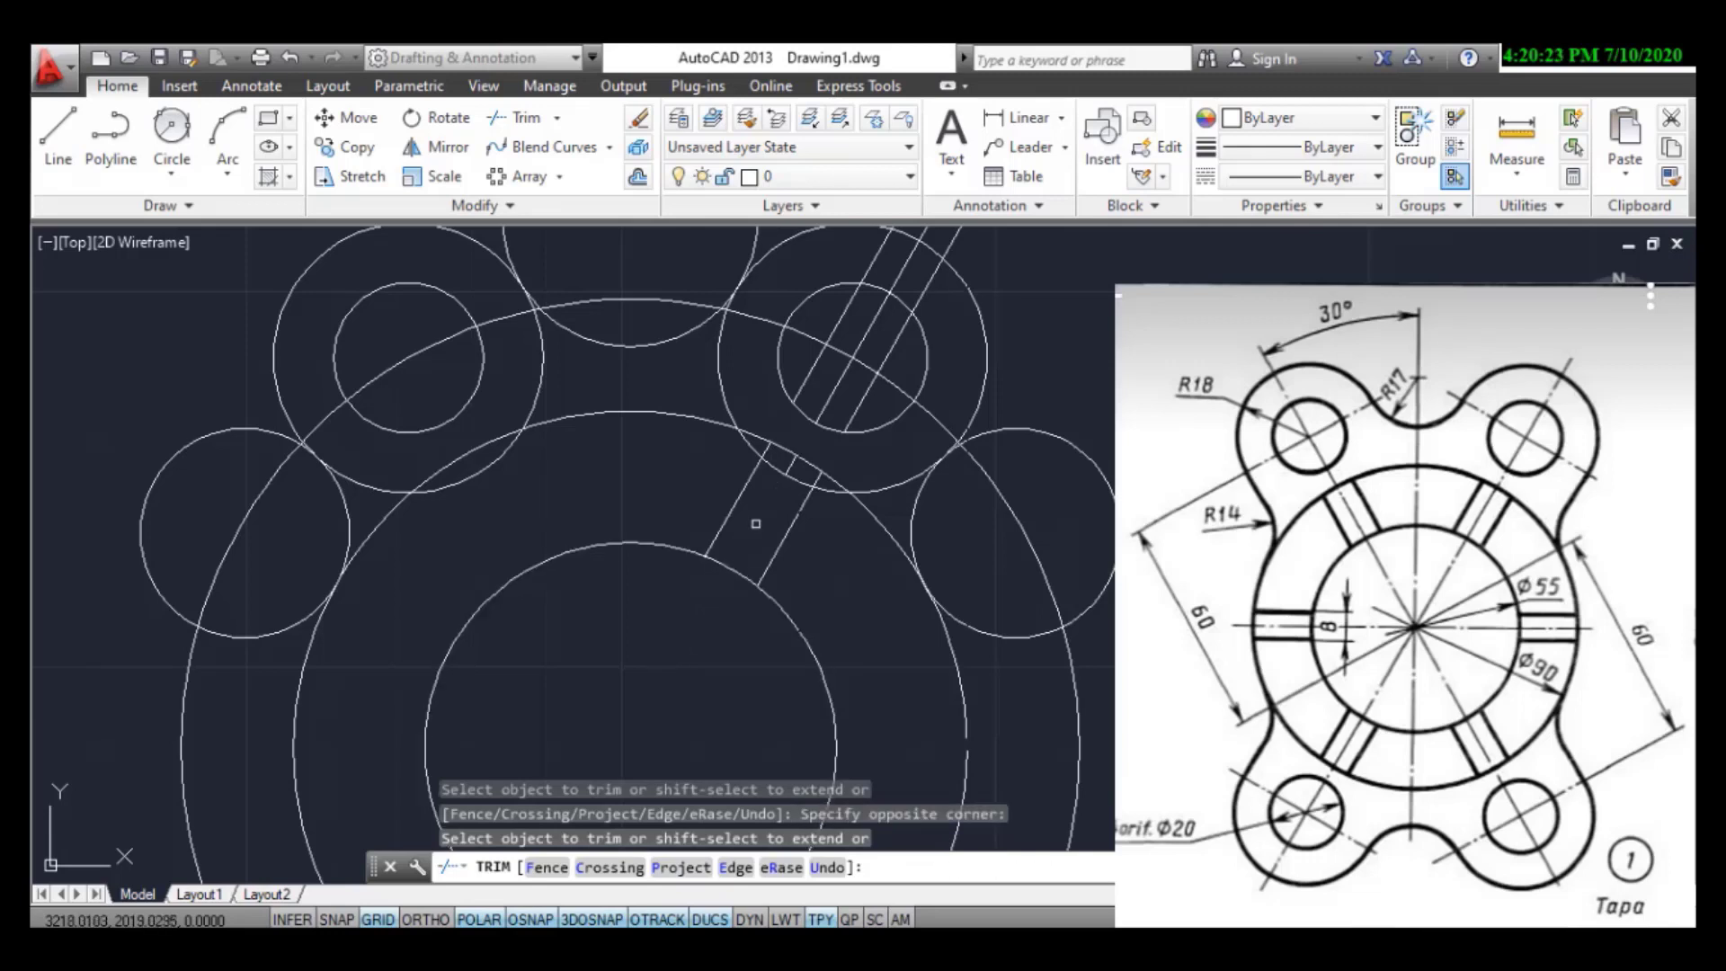
{"action": "left_click", "coordinate": [792, 464]}
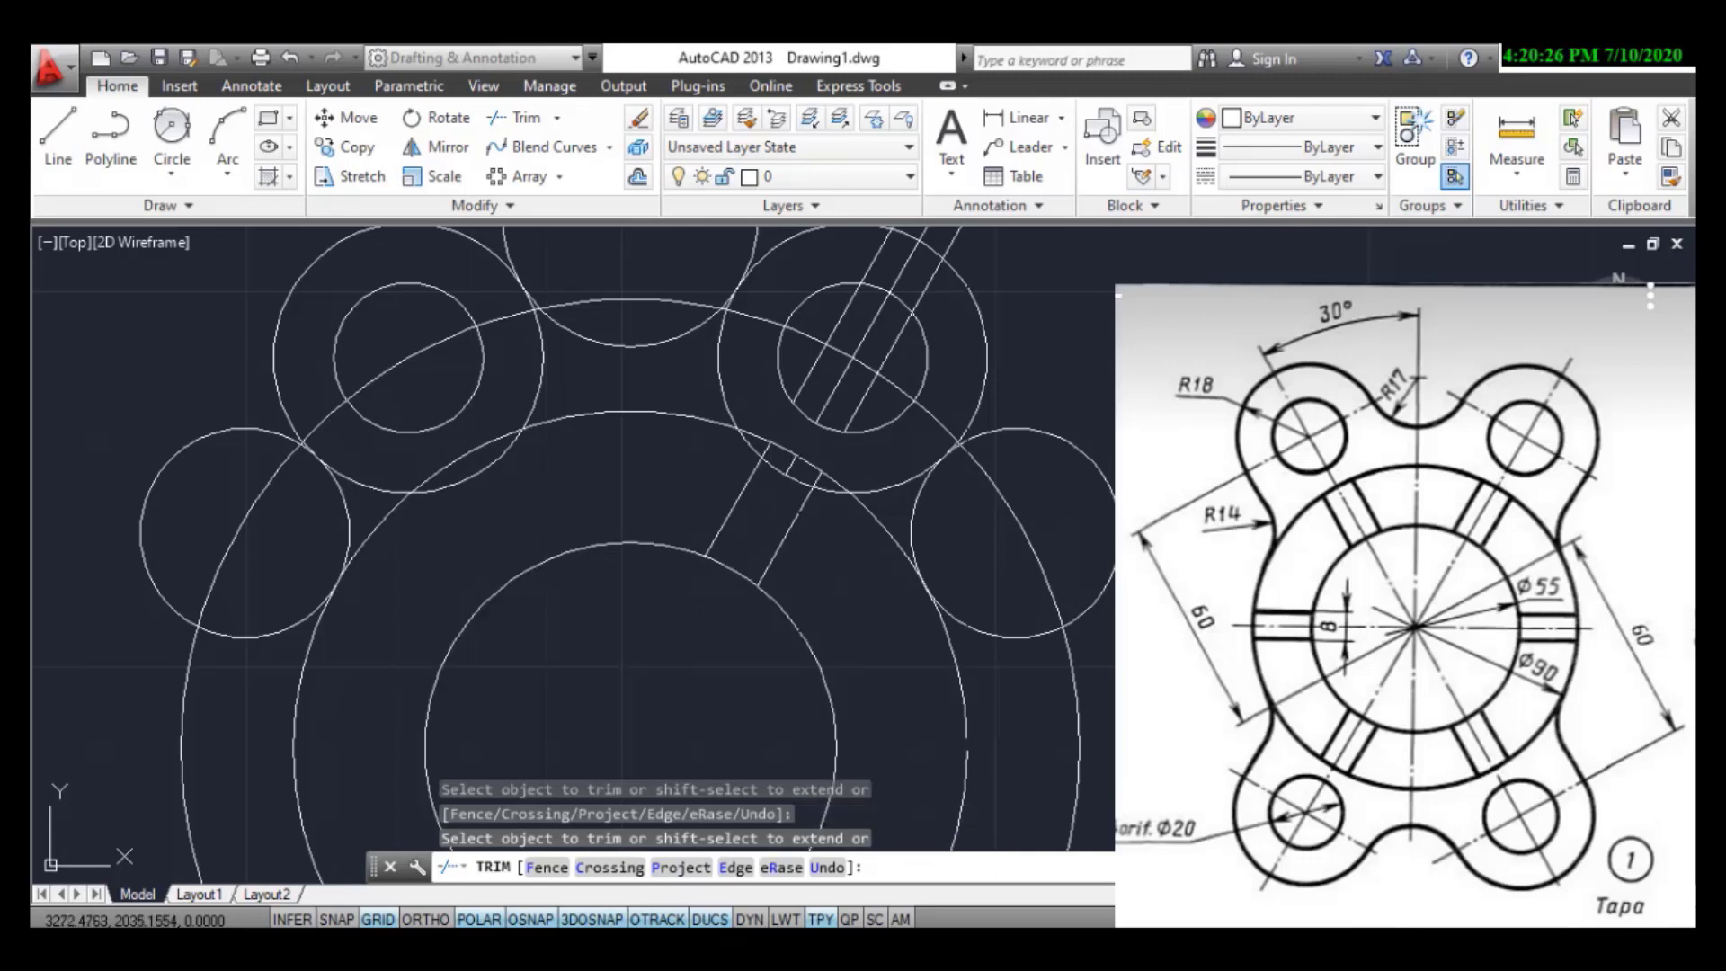
{"action": "key", "text": "Return"}
- Erase the short leftover of the middle line in the slot and the three slanted line pieces crossing the right bolt hole
{"action": "scroll", "coordinate": [960, 494], "scroll_direction": "down", "scroll_amount": 3}
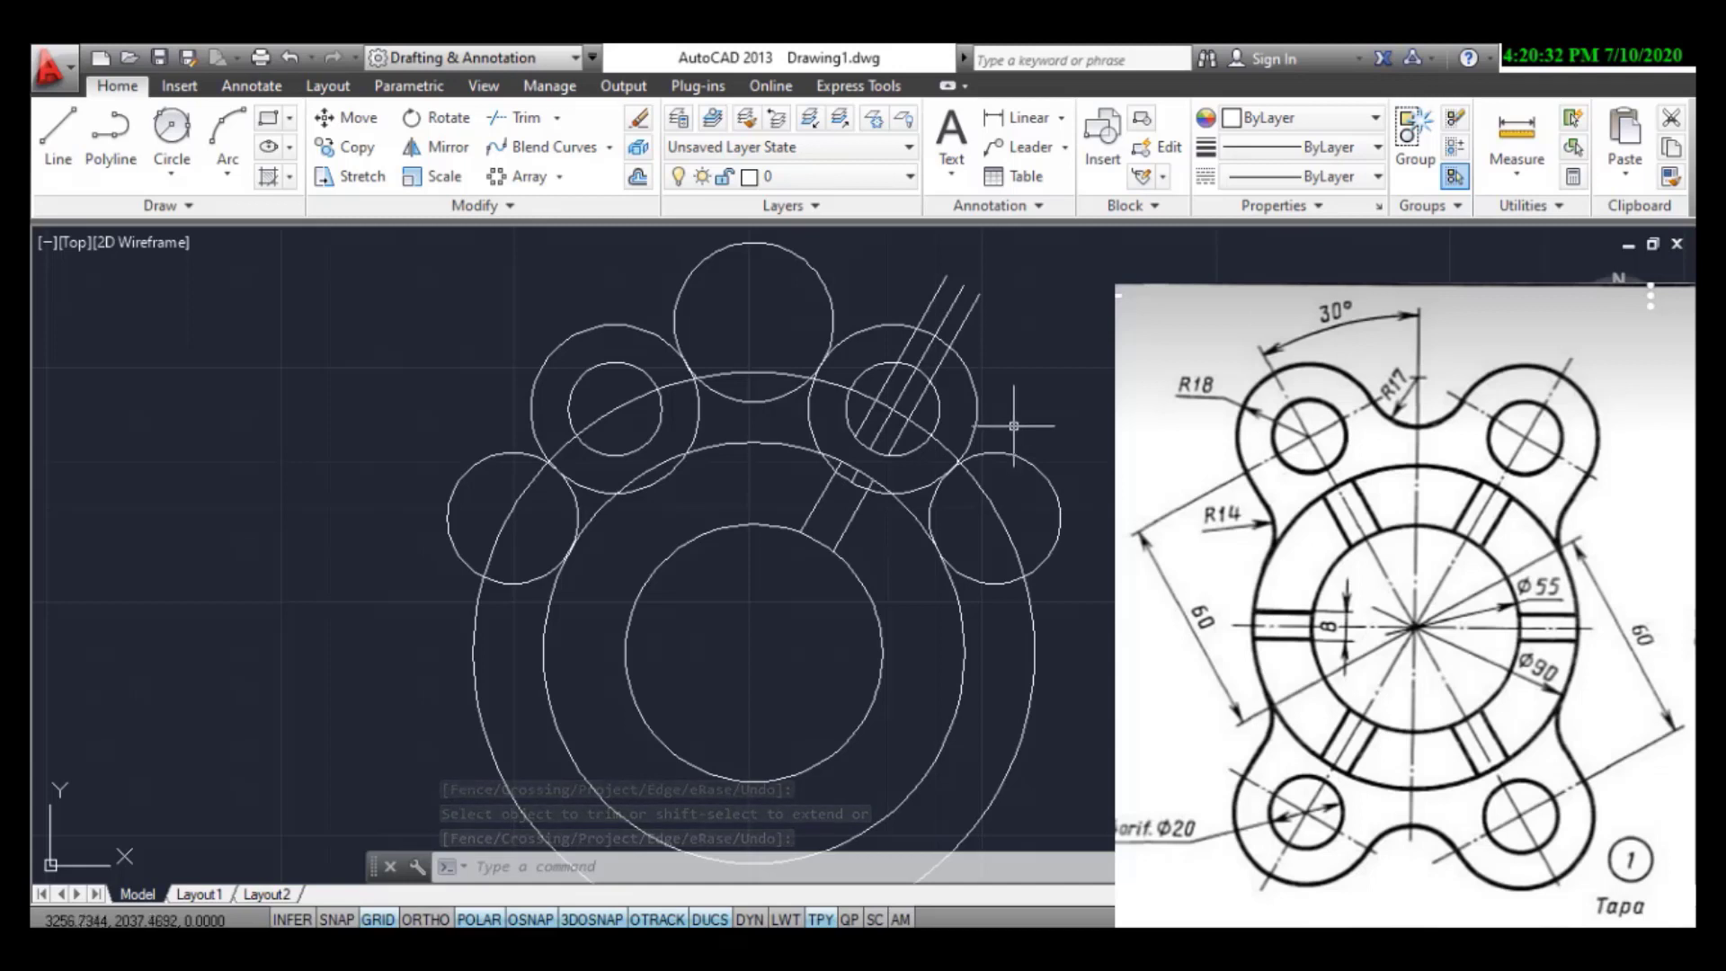
{"action": "scroll", "coordinate": [845, 483], "scroll_direction": "up", "scroll_amount": 4}
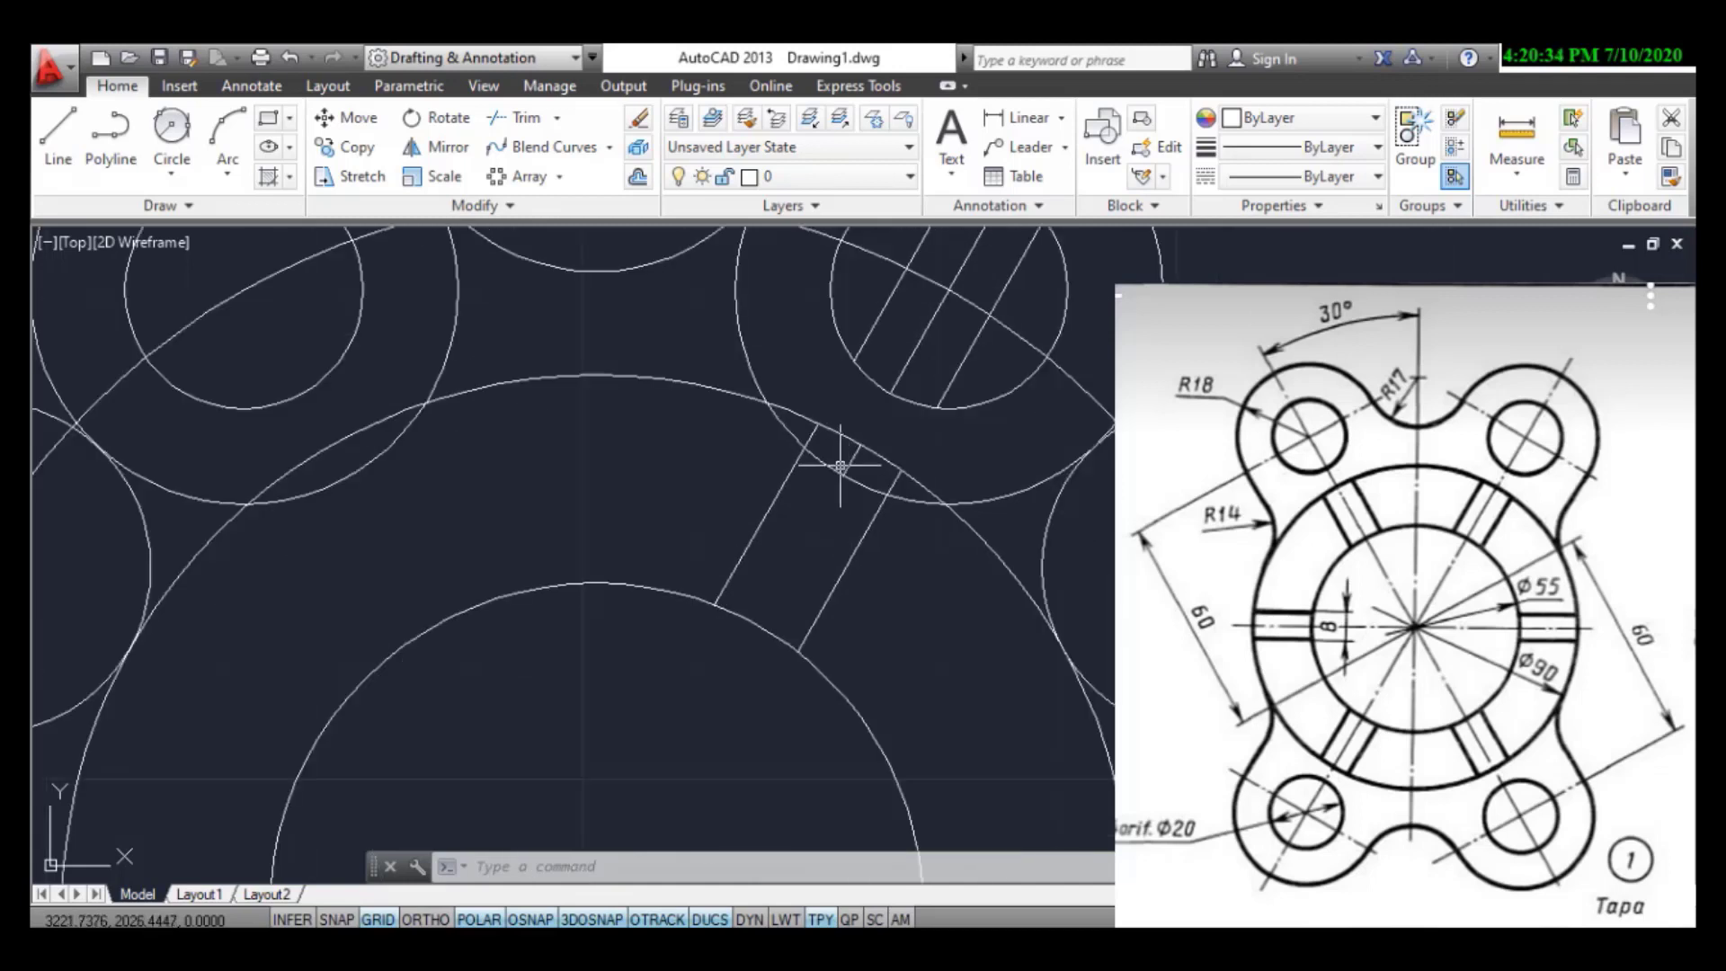
{"action": "left_click", "coordinate": [851, 460]}
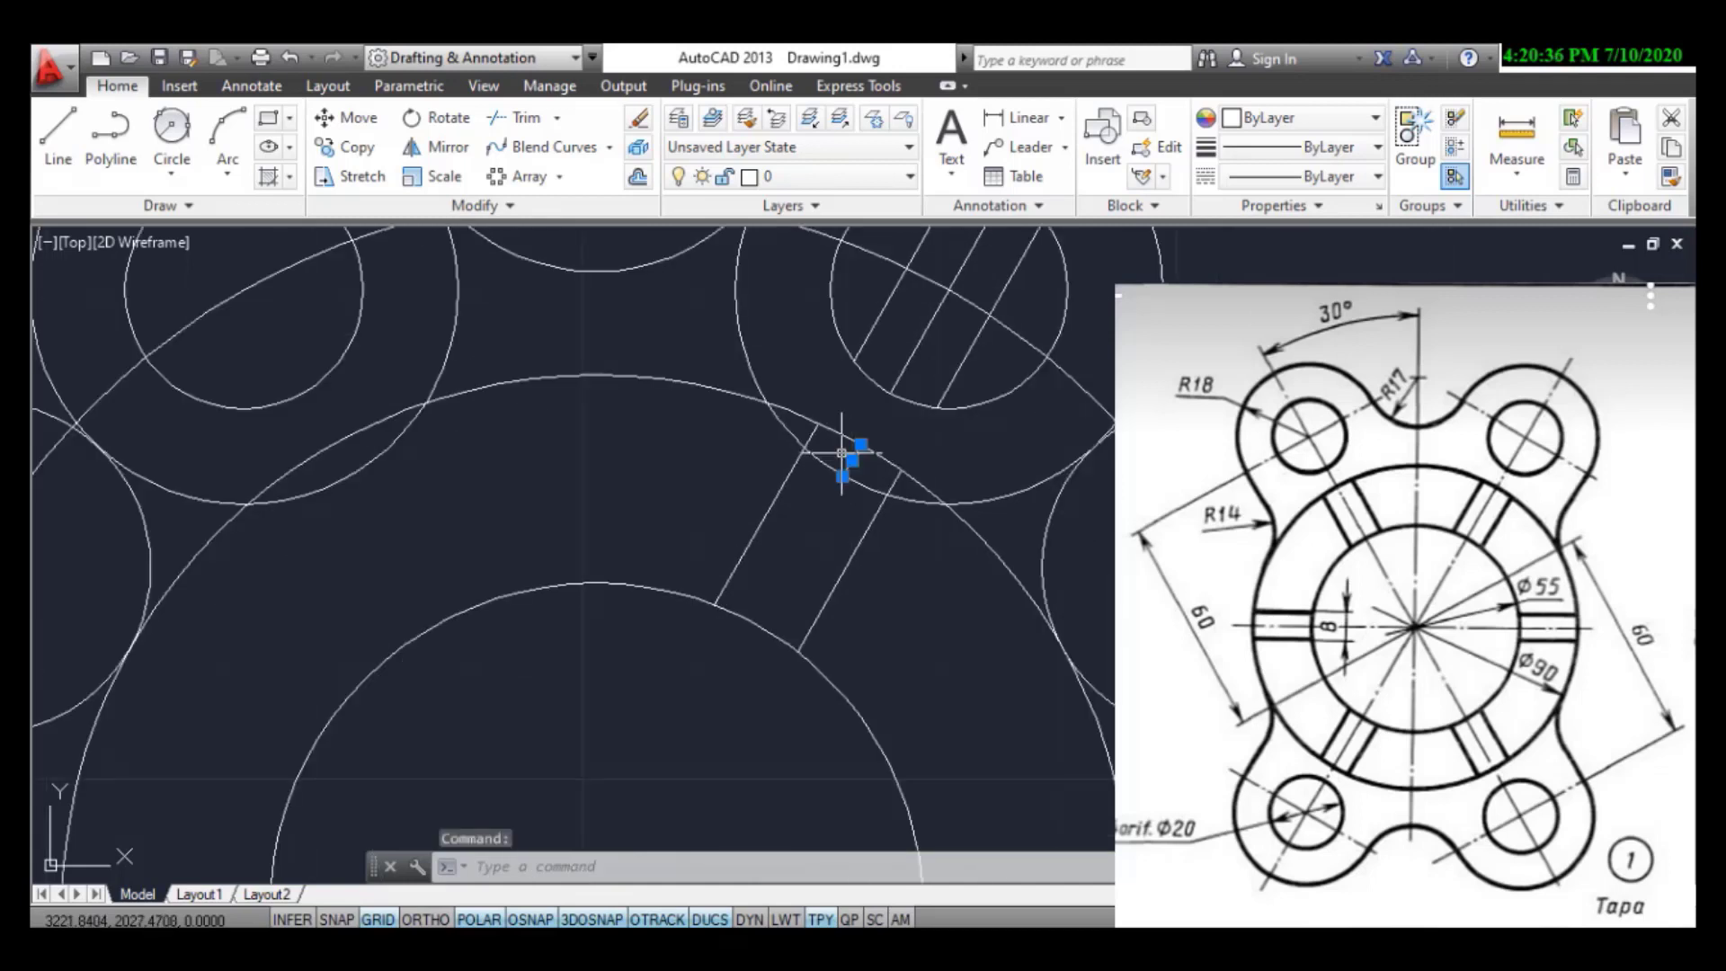
{"action": "left_click", "coordinate": [982, 353]}
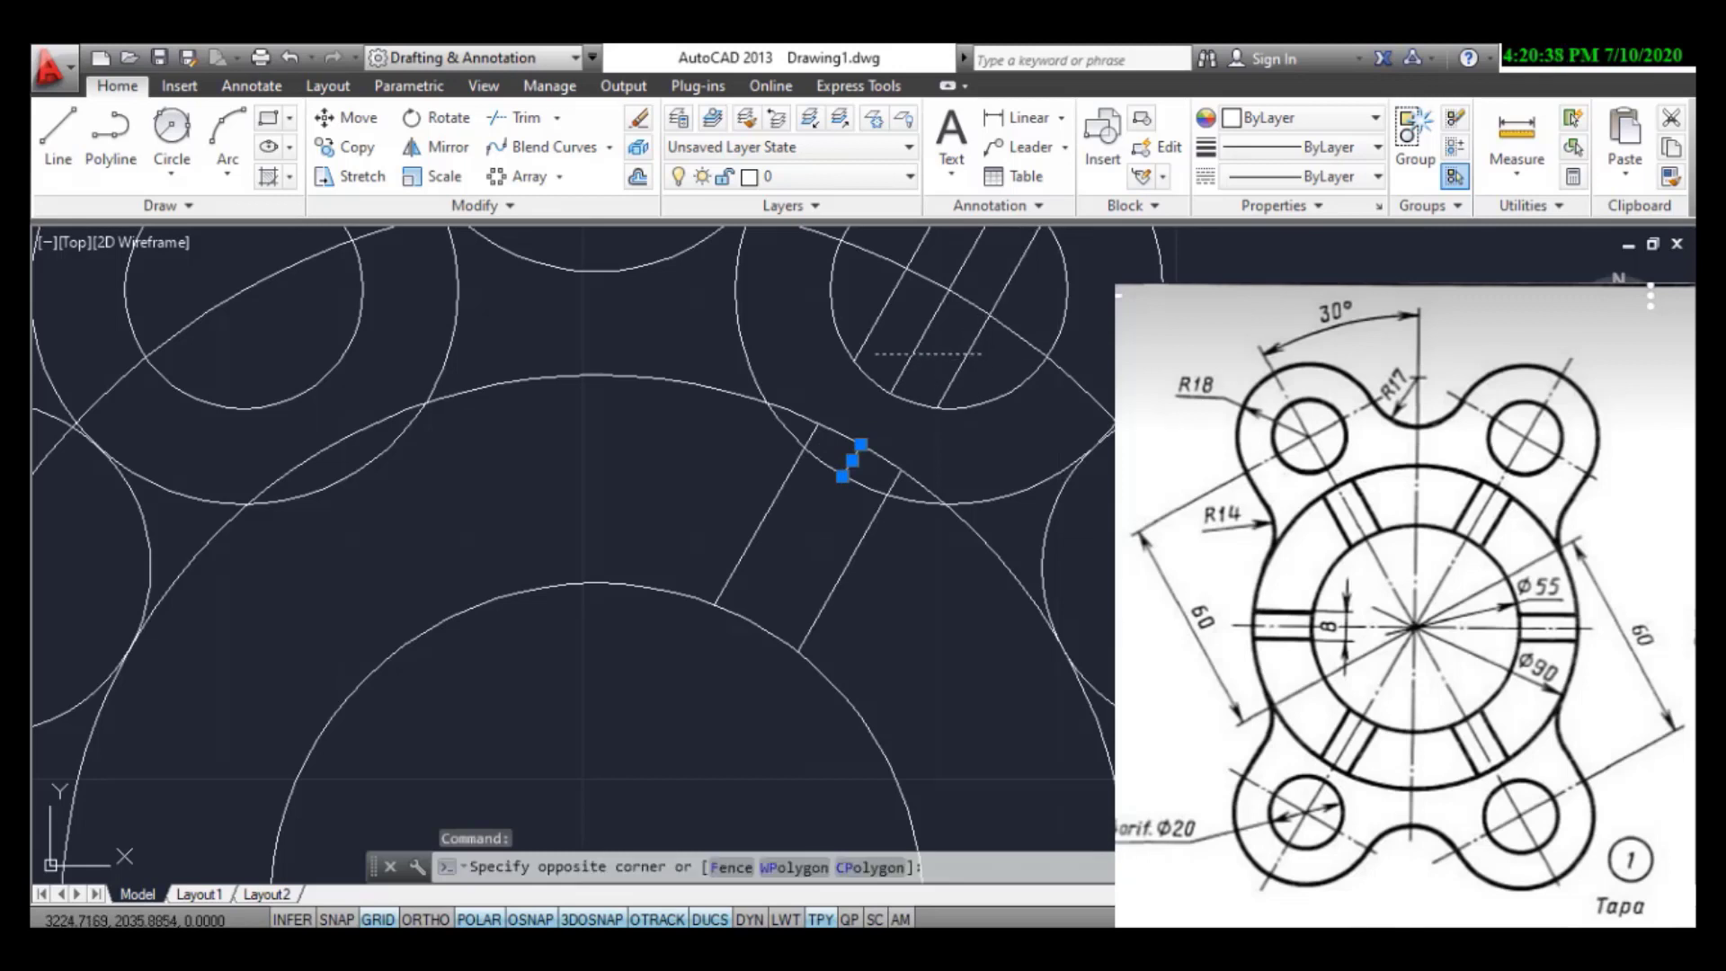
{"action": "left_click", "coordinate": [877, 354]}
{"action": "right_click", "coordinate": [917, 398]}
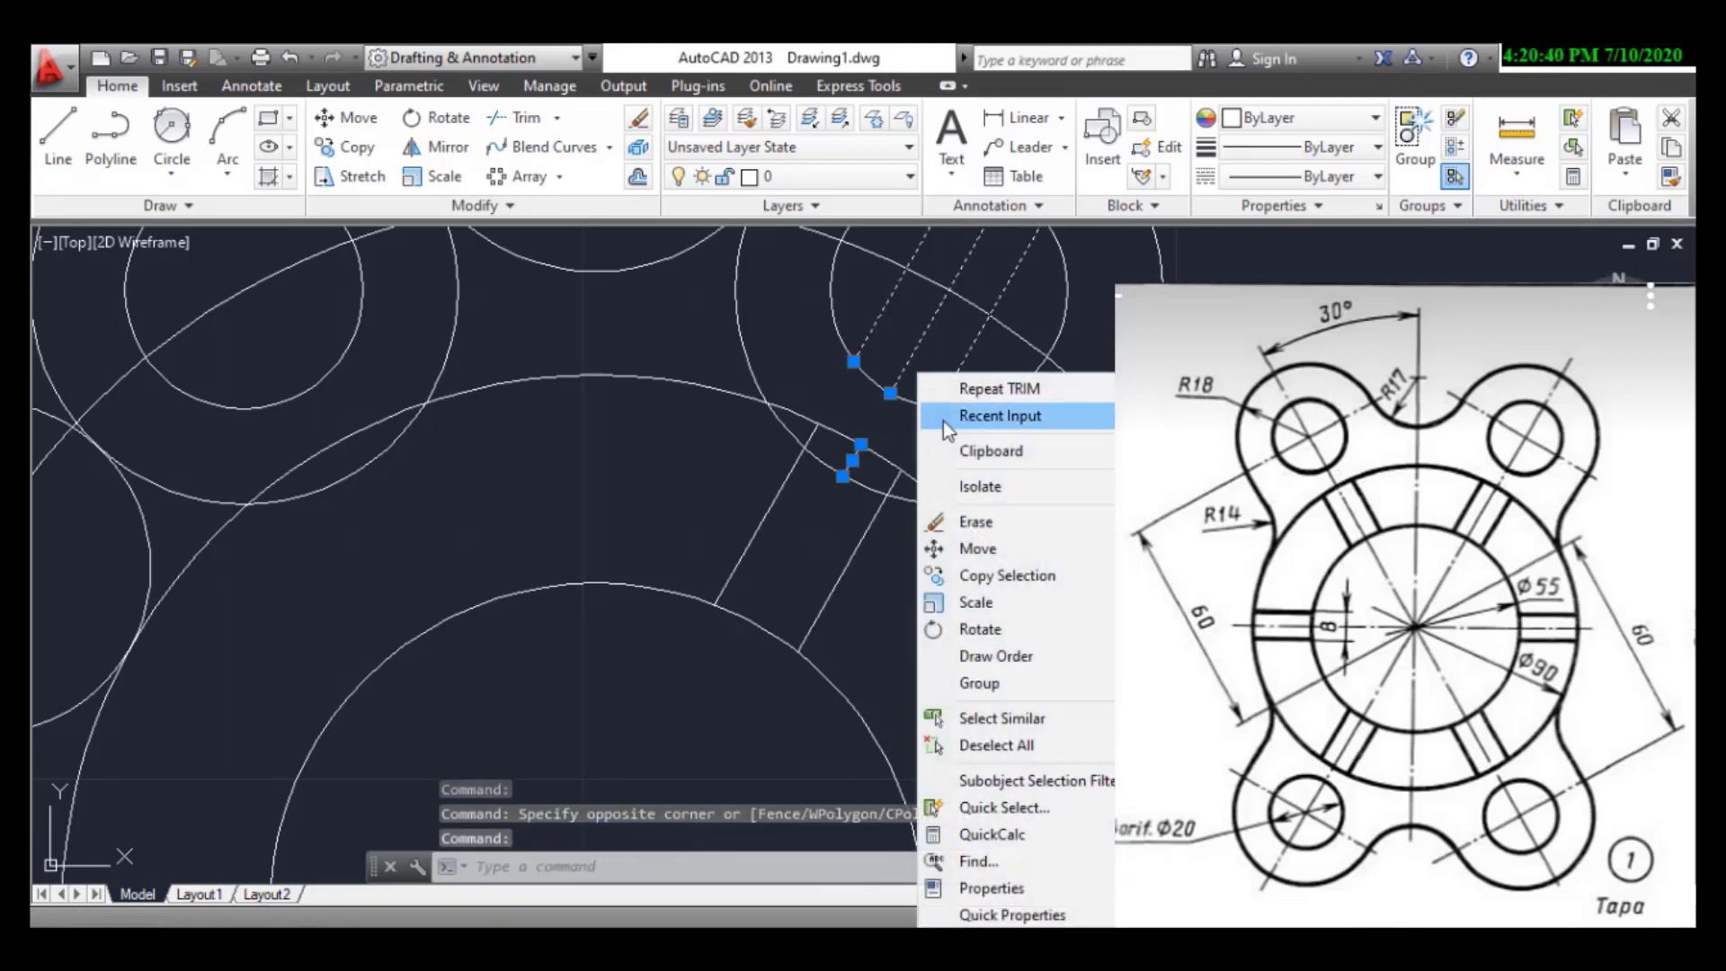
{"action": "left_click", "coordinate": [984, 516]}
{"action": "scroll", "coordinate": [984, 519], "scroll_direction": "down", "scroll_amount": 3}
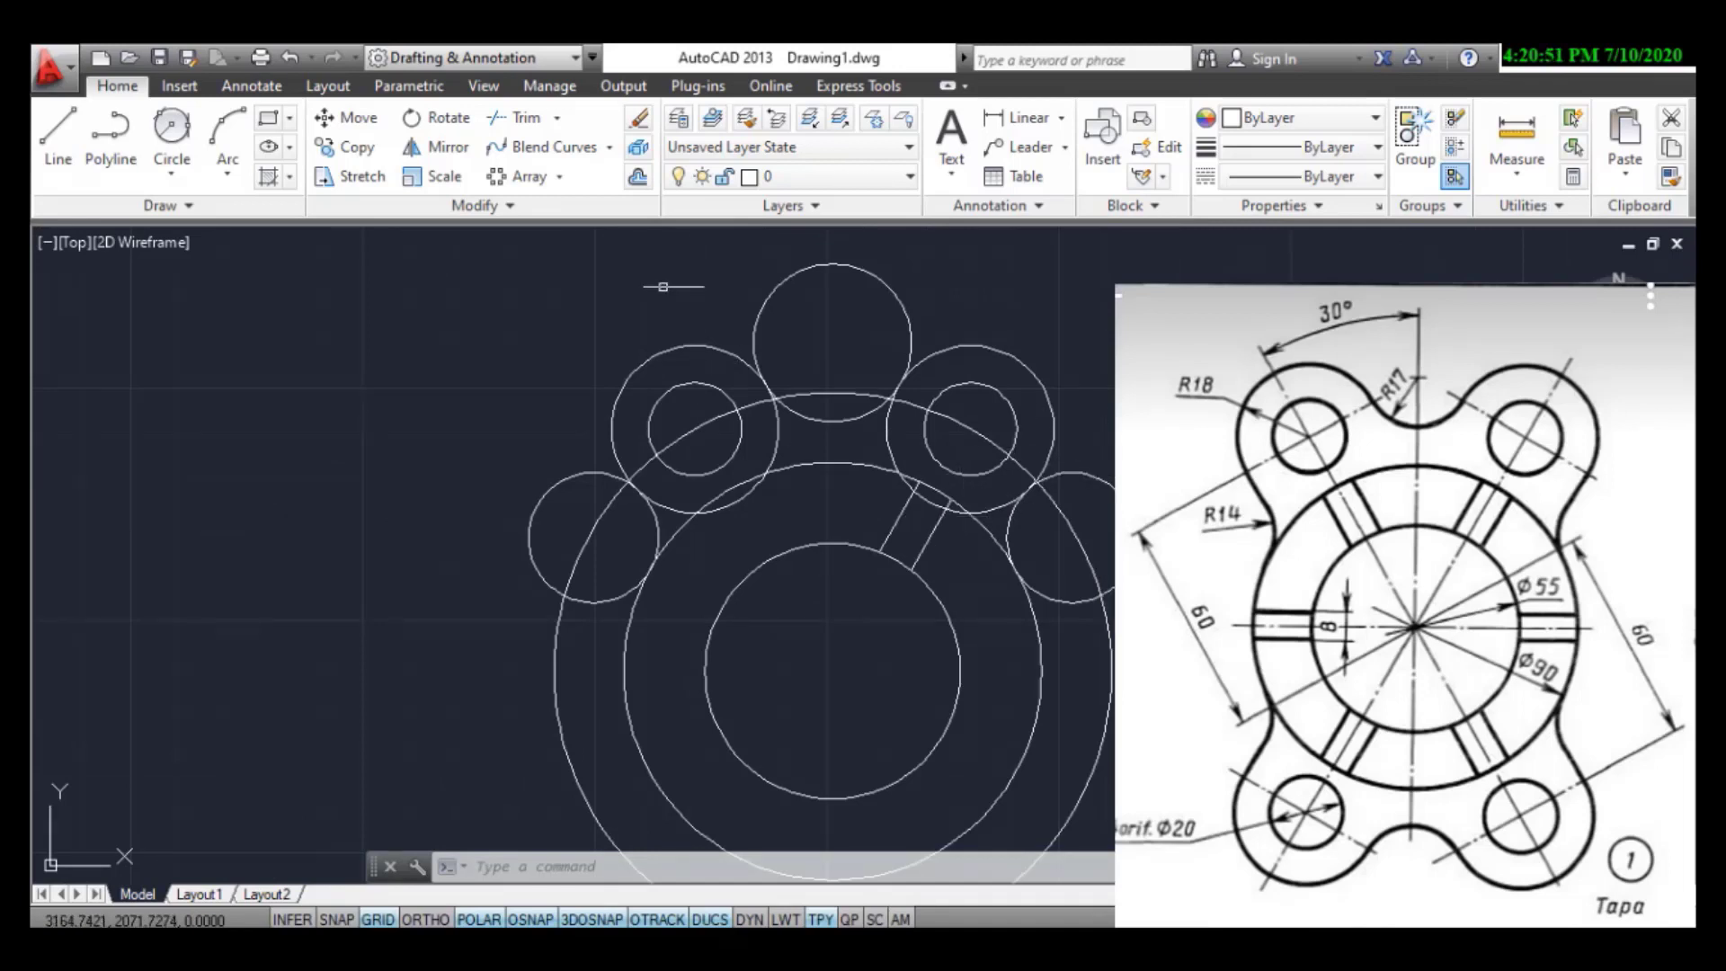
- Create a polar array of the two slot edge lines around the common centre with 6 items over 360 degrees
{"action": "left_click", "coordinate": [509, 176]}
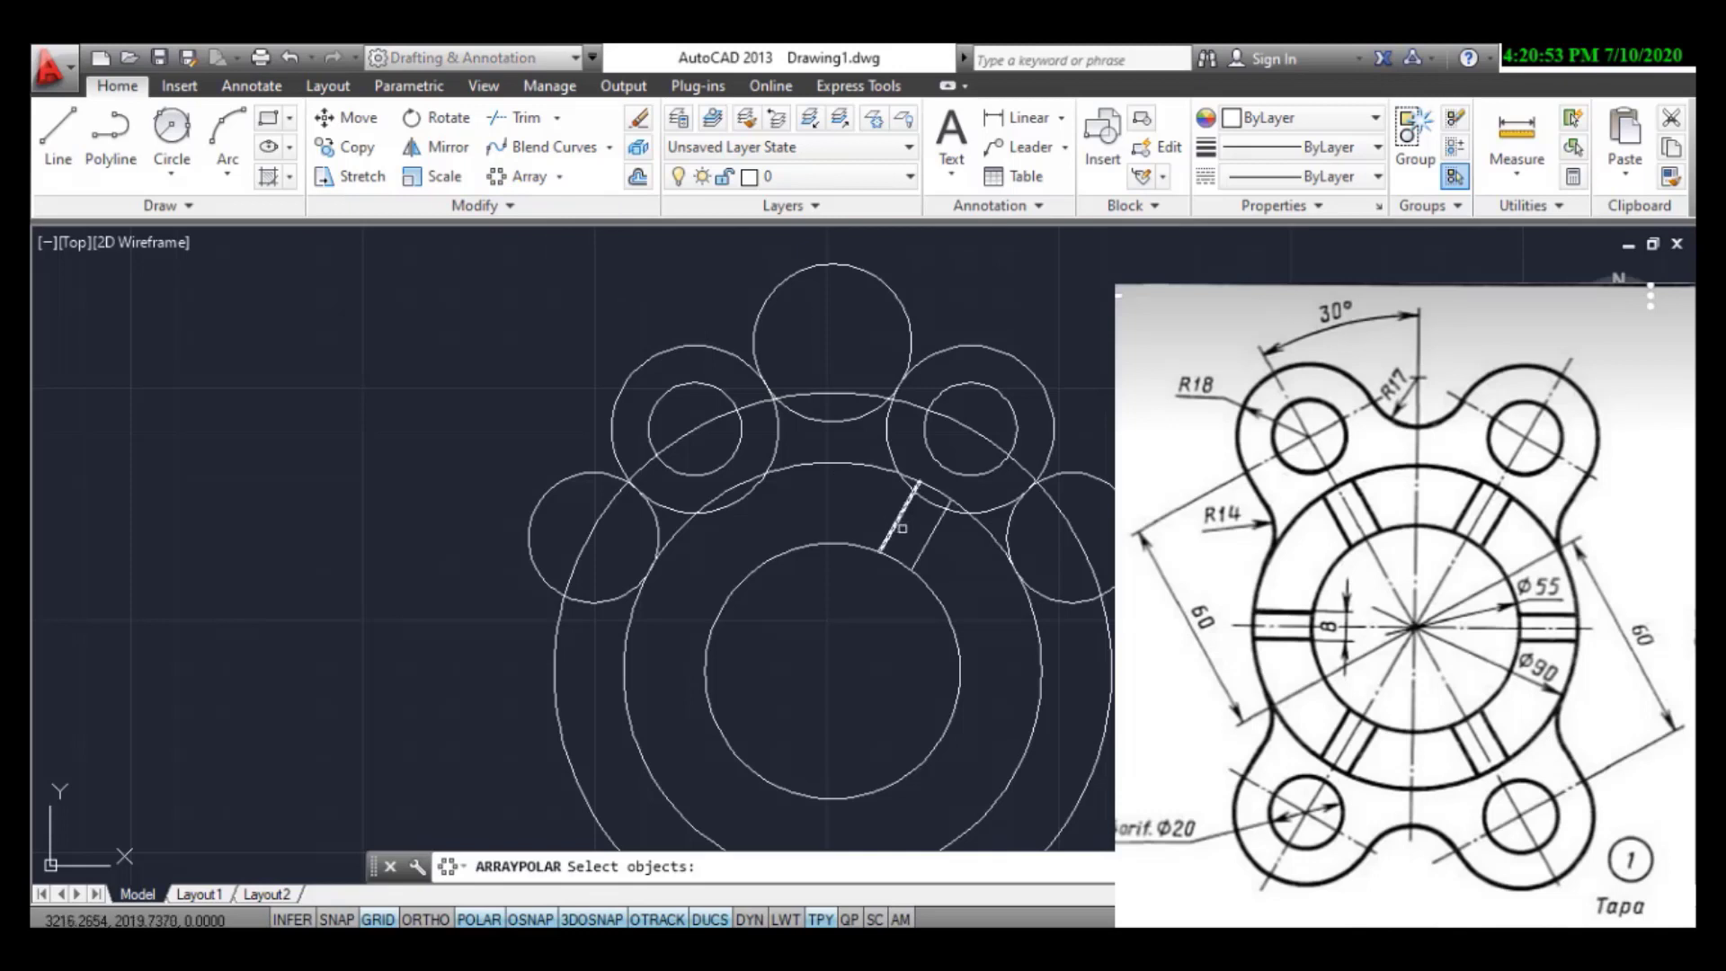
{"action": "left_click", "coordinate": [928, 537]}
{"action": "left_click", "coordinate": [899, 512]}
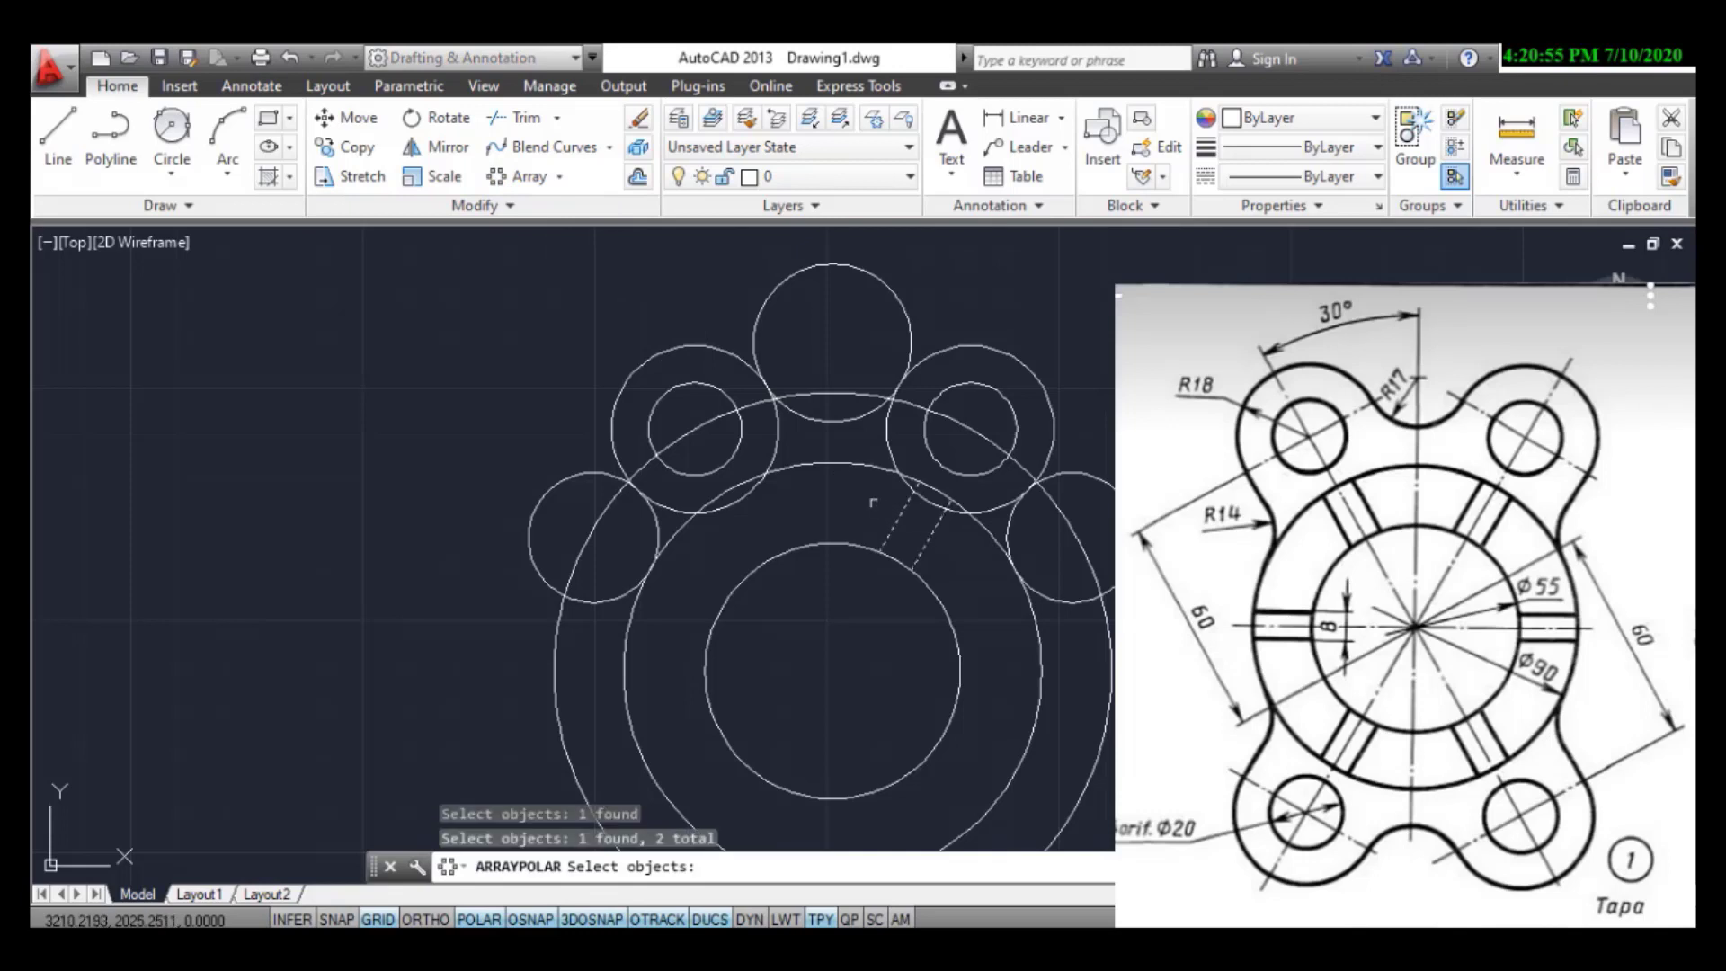
{"action": "key", "text": "Return"}
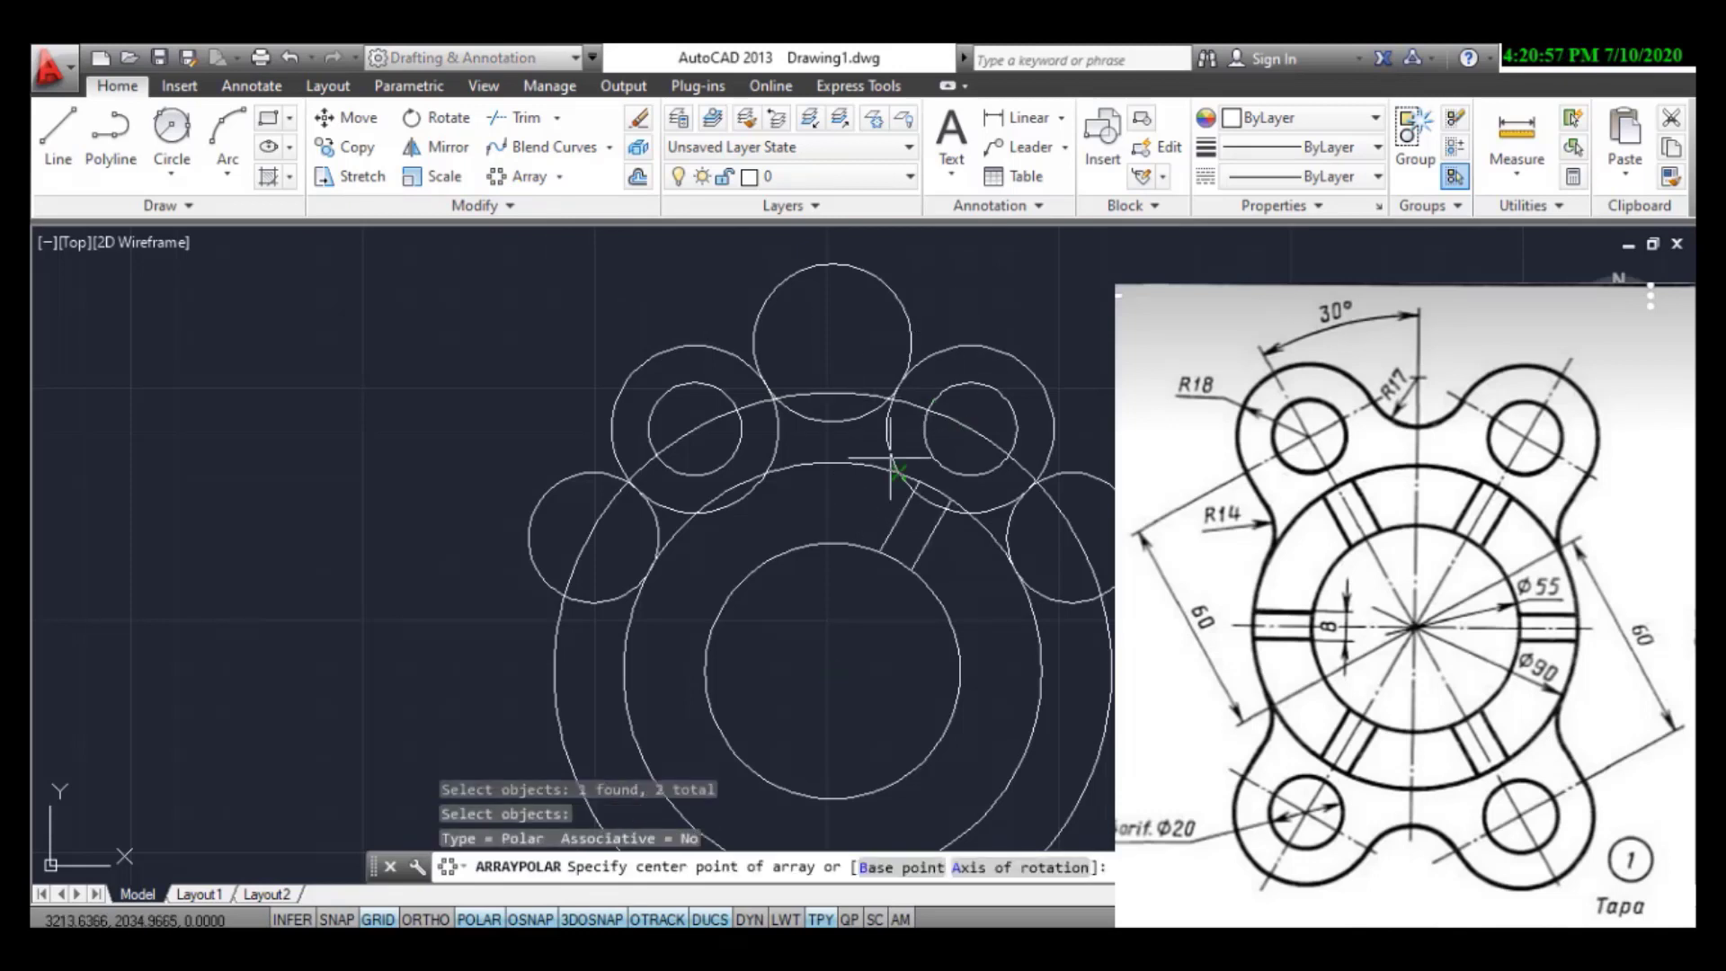
{"action": "left_click", "coordinate": [833, 671]}
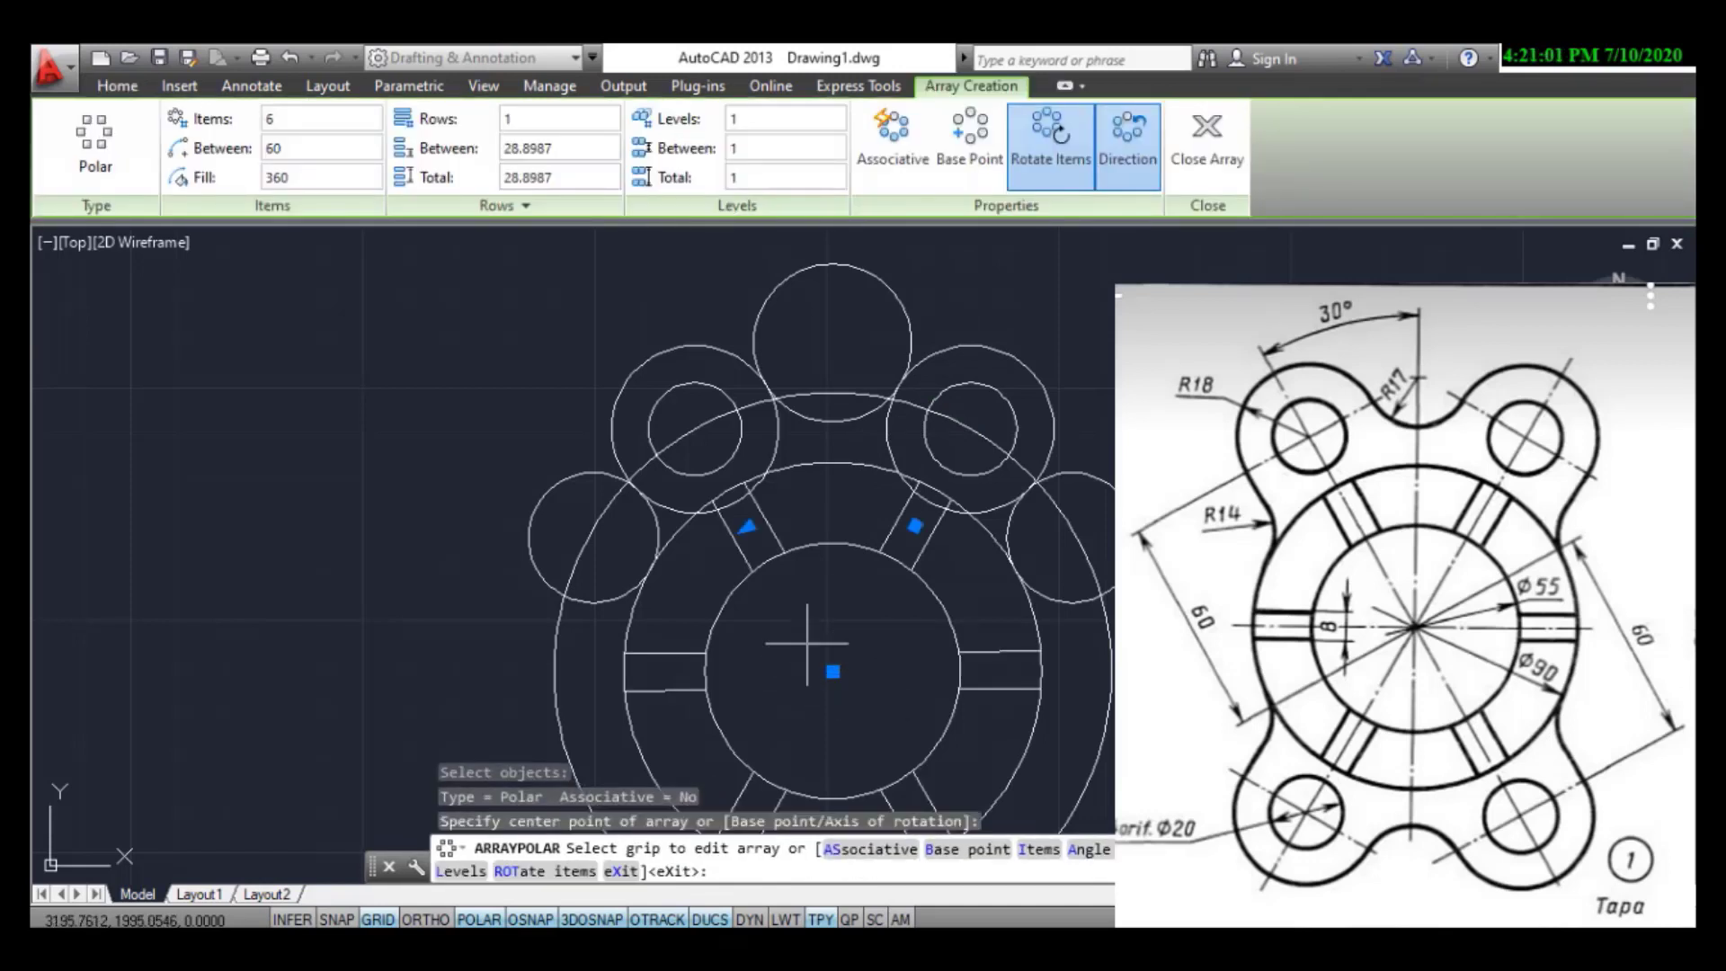
{"action": "scroll", "coordinate": [542, 292], "scroll_direction": "down", "scroll_amount": 2}
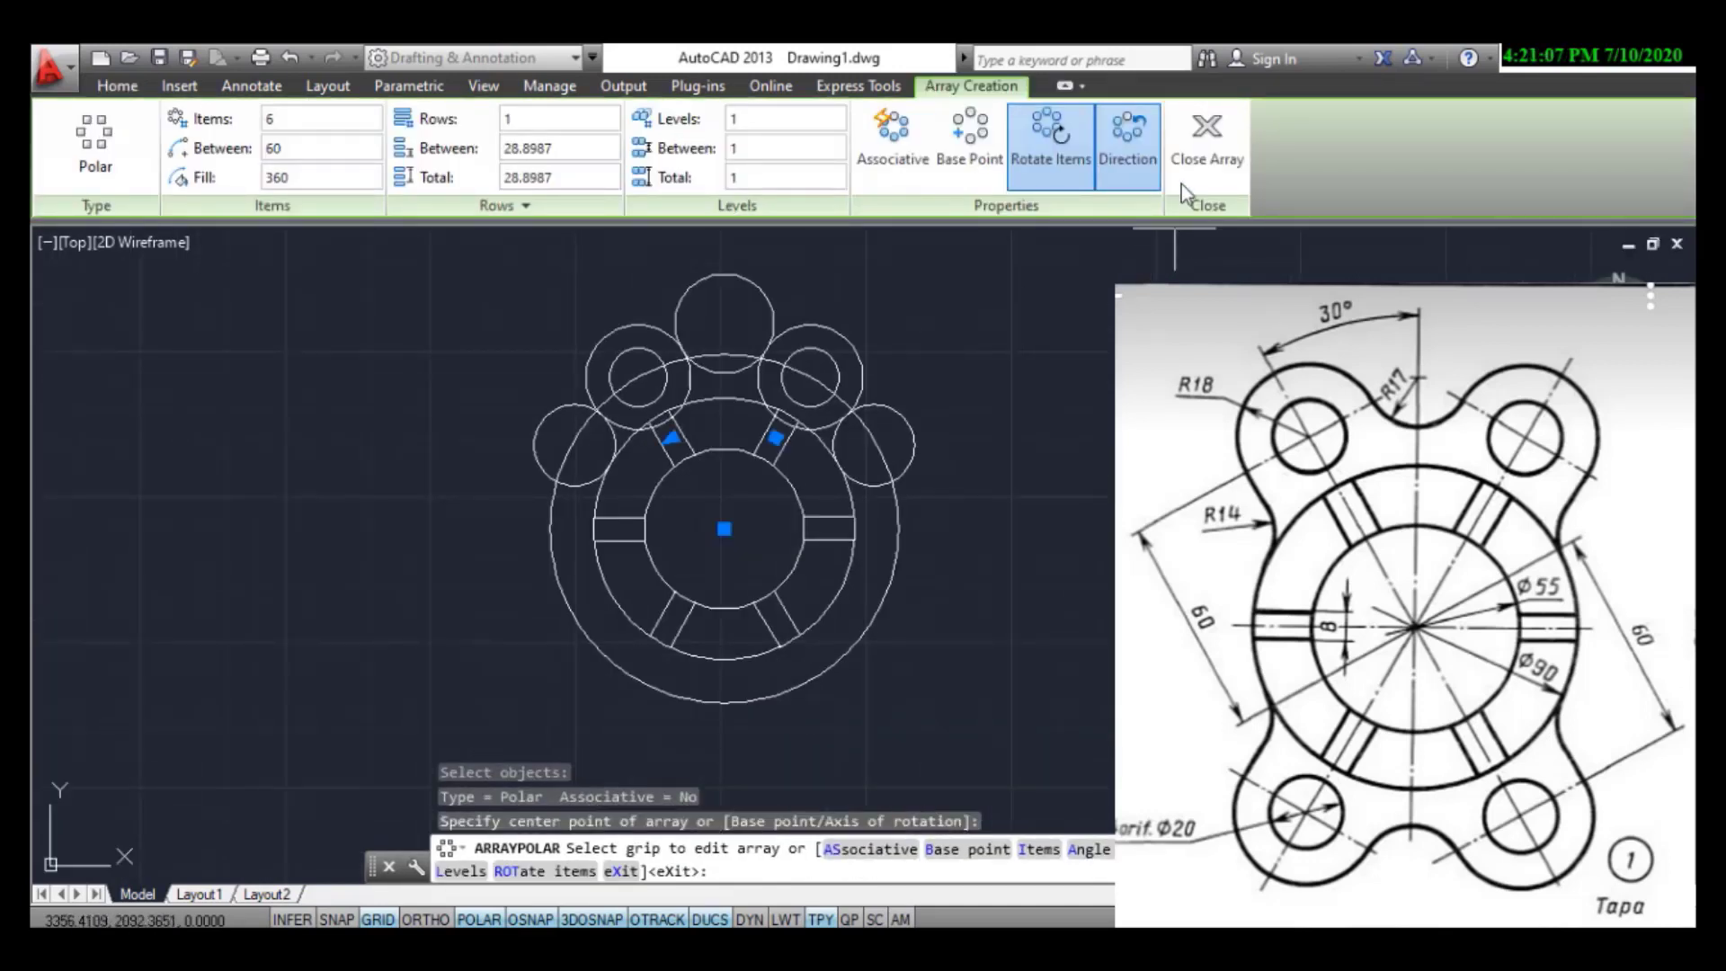
{"action": "left_click", "coordinate": [1194, 139]}
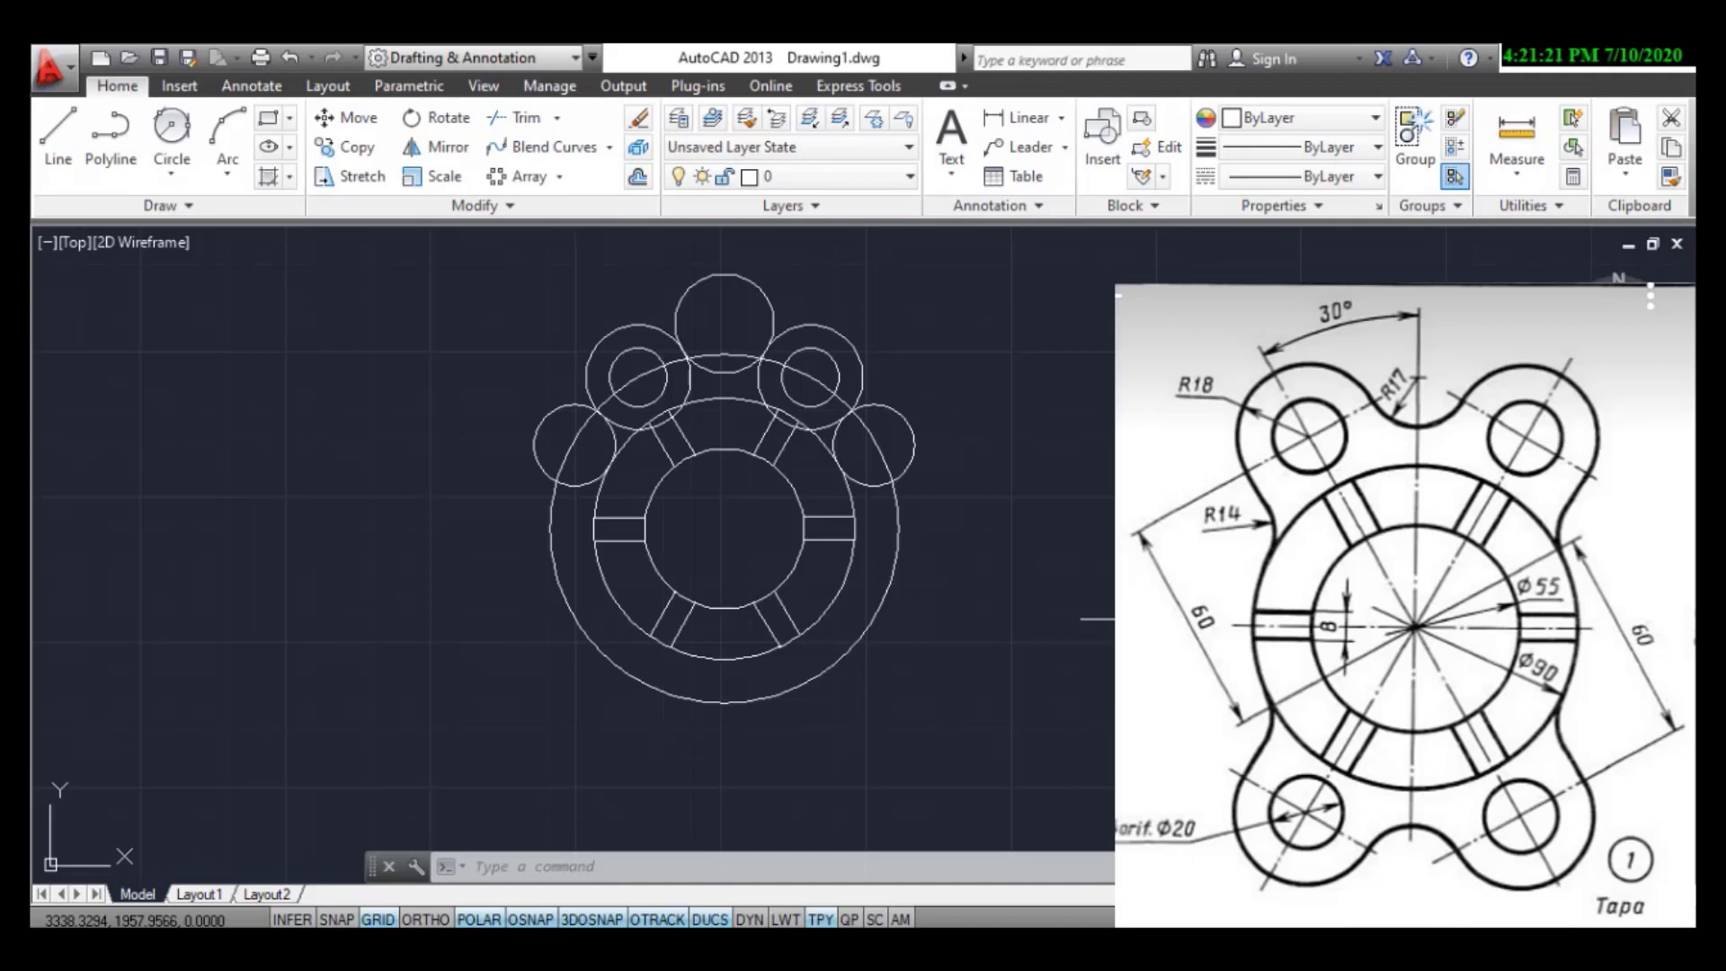
- Draw a horizontal construction line through the common centre, extending beyond the plate on both sides
{"action": "left_click", "coordinate": [63, 135]}
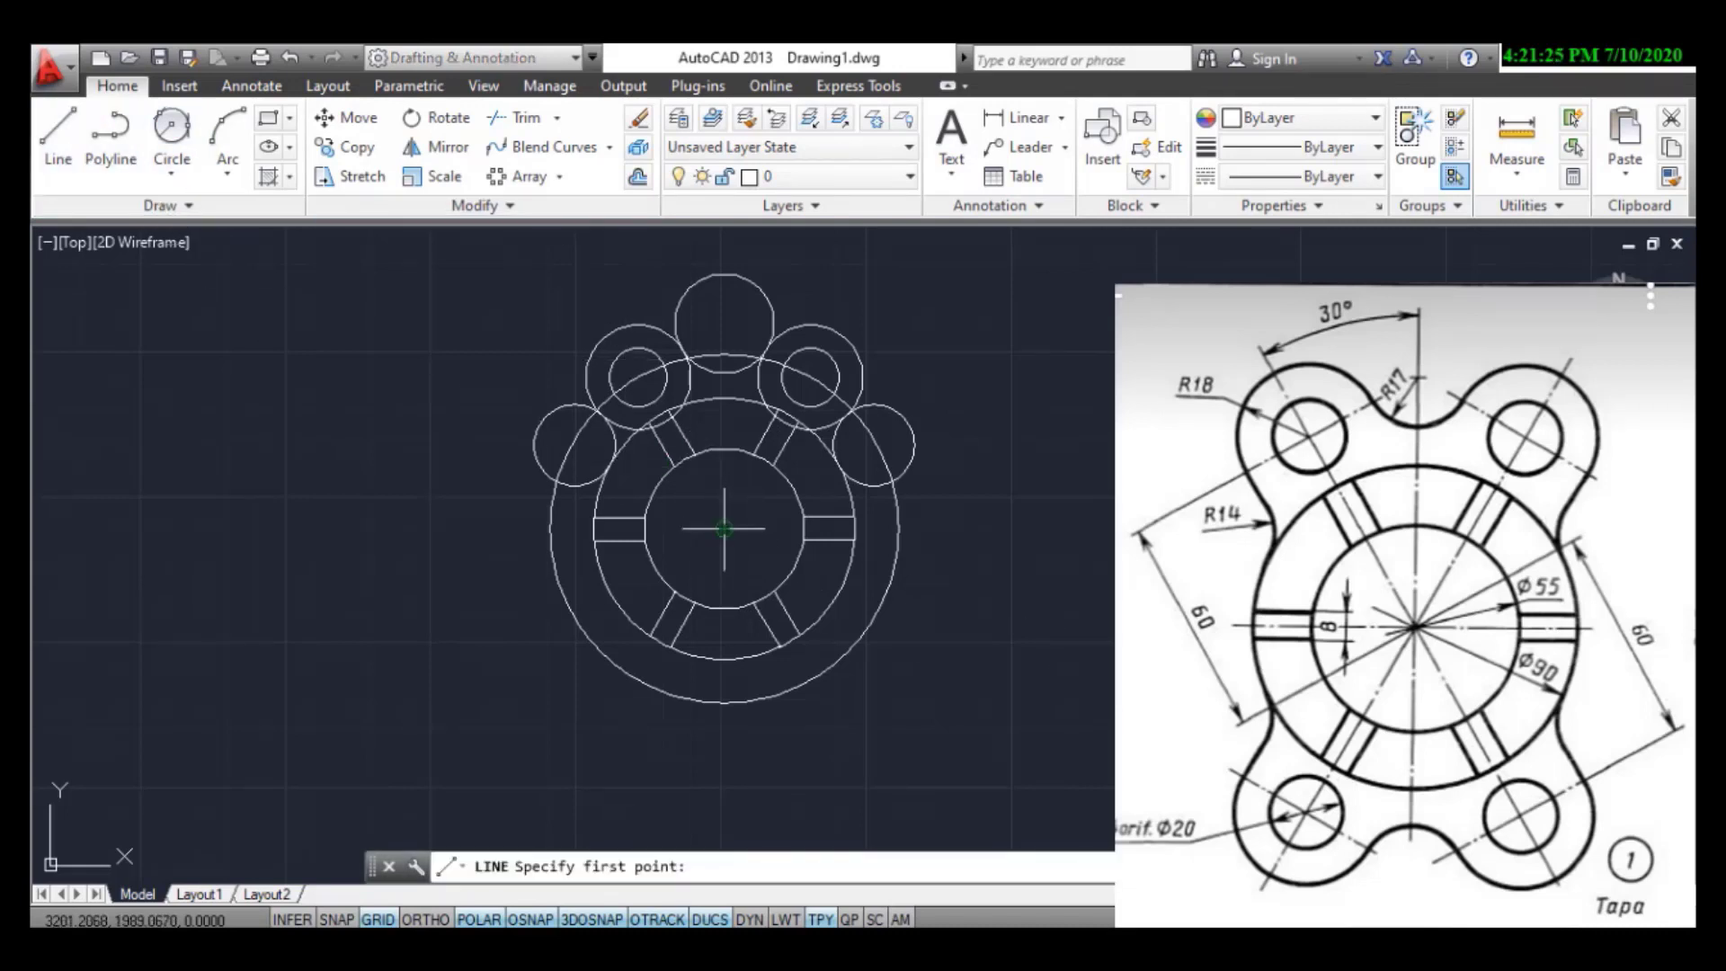
{"action": "left_click", "coordinate": [1083, 528]}
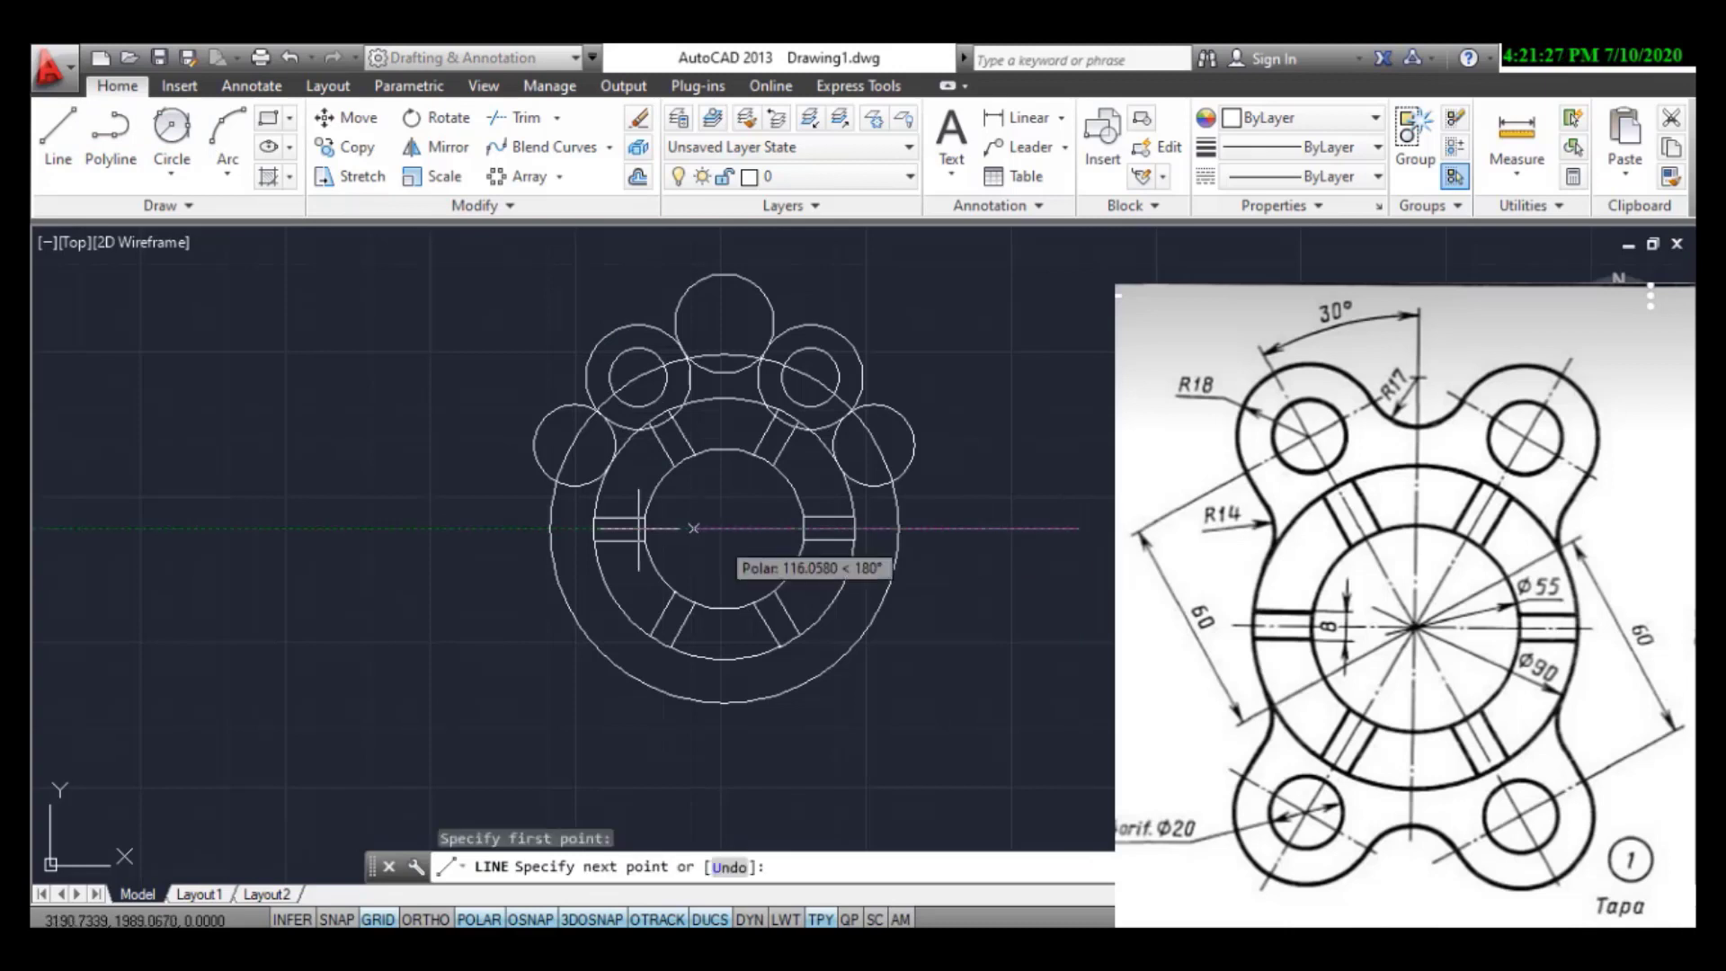
{"action": "left_click", "coordinate": [362, 529]}
{"action": "right_click", "coordinate": [362, 529]}
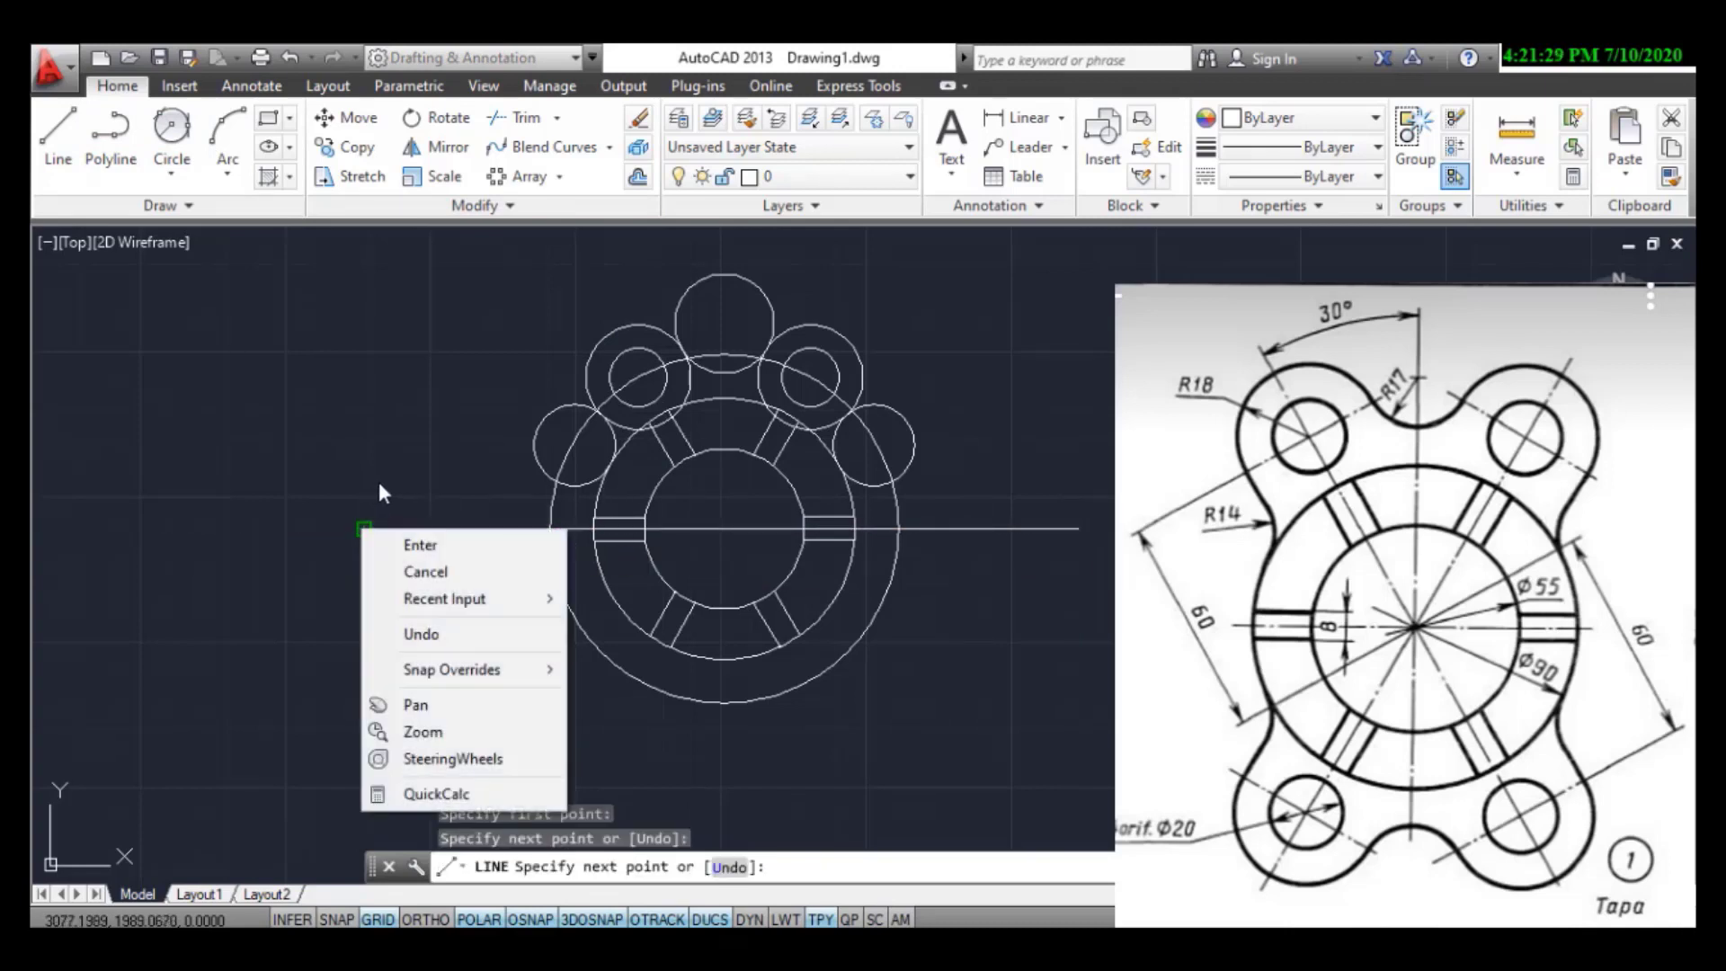
{"action": "left_click", "coordinate": [418, 545]}
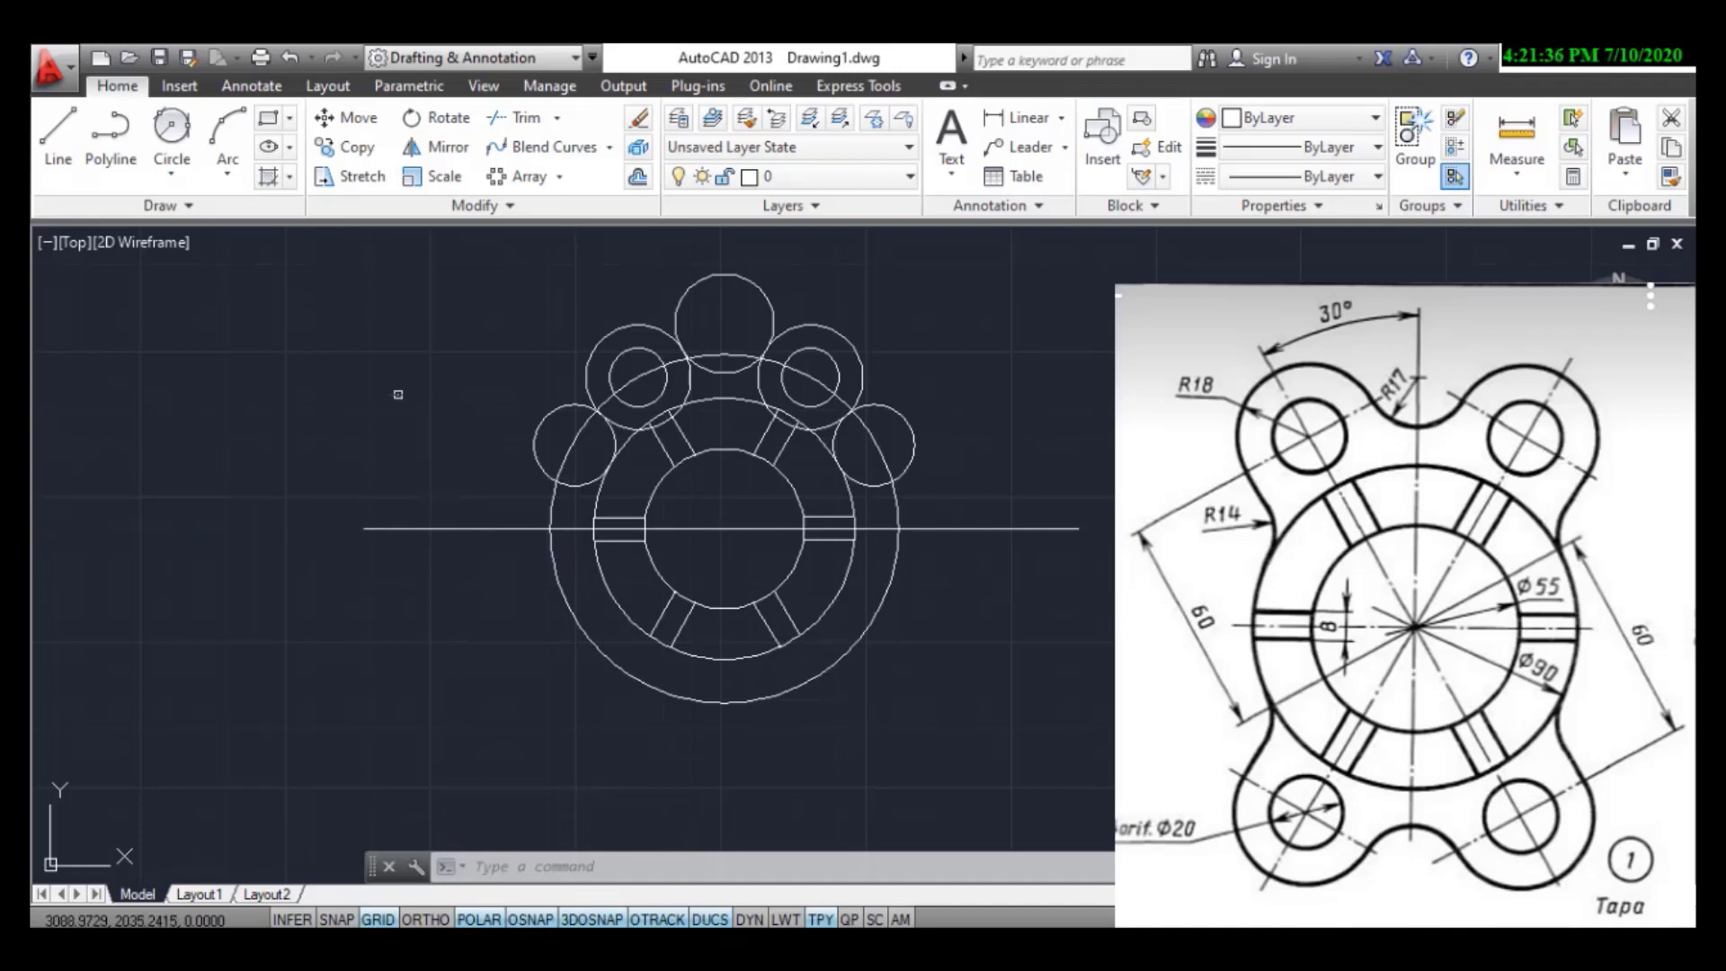
- Trim both R14 circles to leave only the tangent arcs between the R18 lobes and the 90 mm circle
{"action": "left_click", "coordinate": [530, 118]}
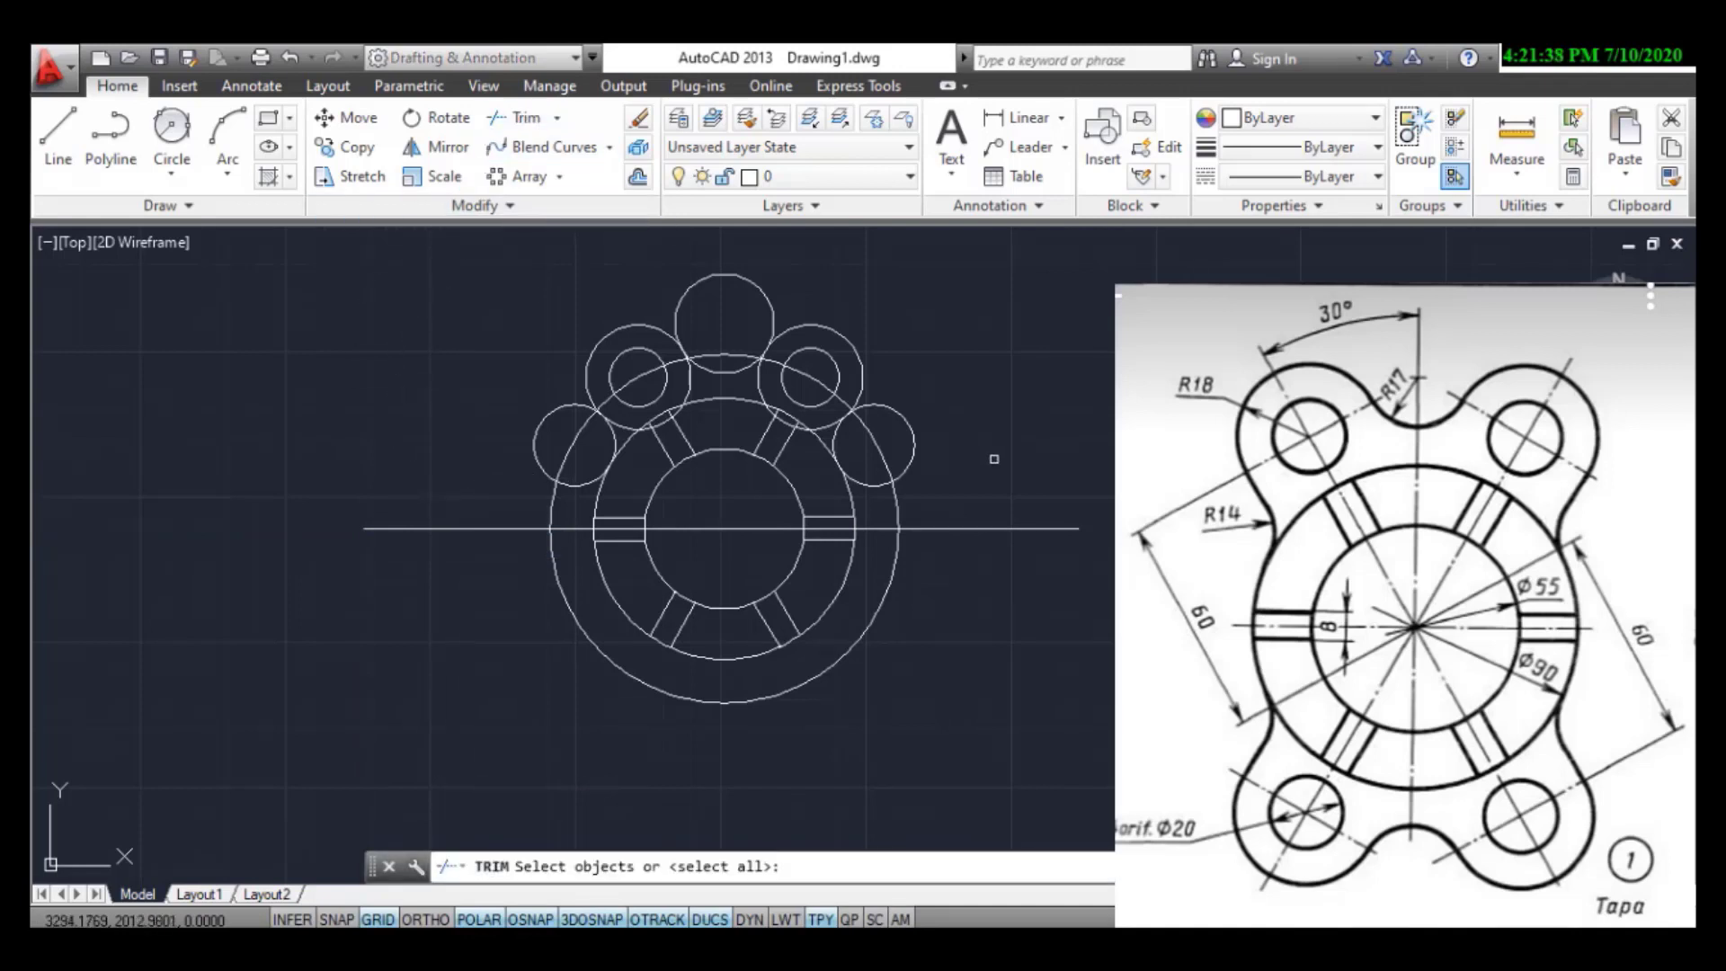
{"action": "key", "text": "Return"}
{"action": "left_click", "coordinate": [1001, 426]}
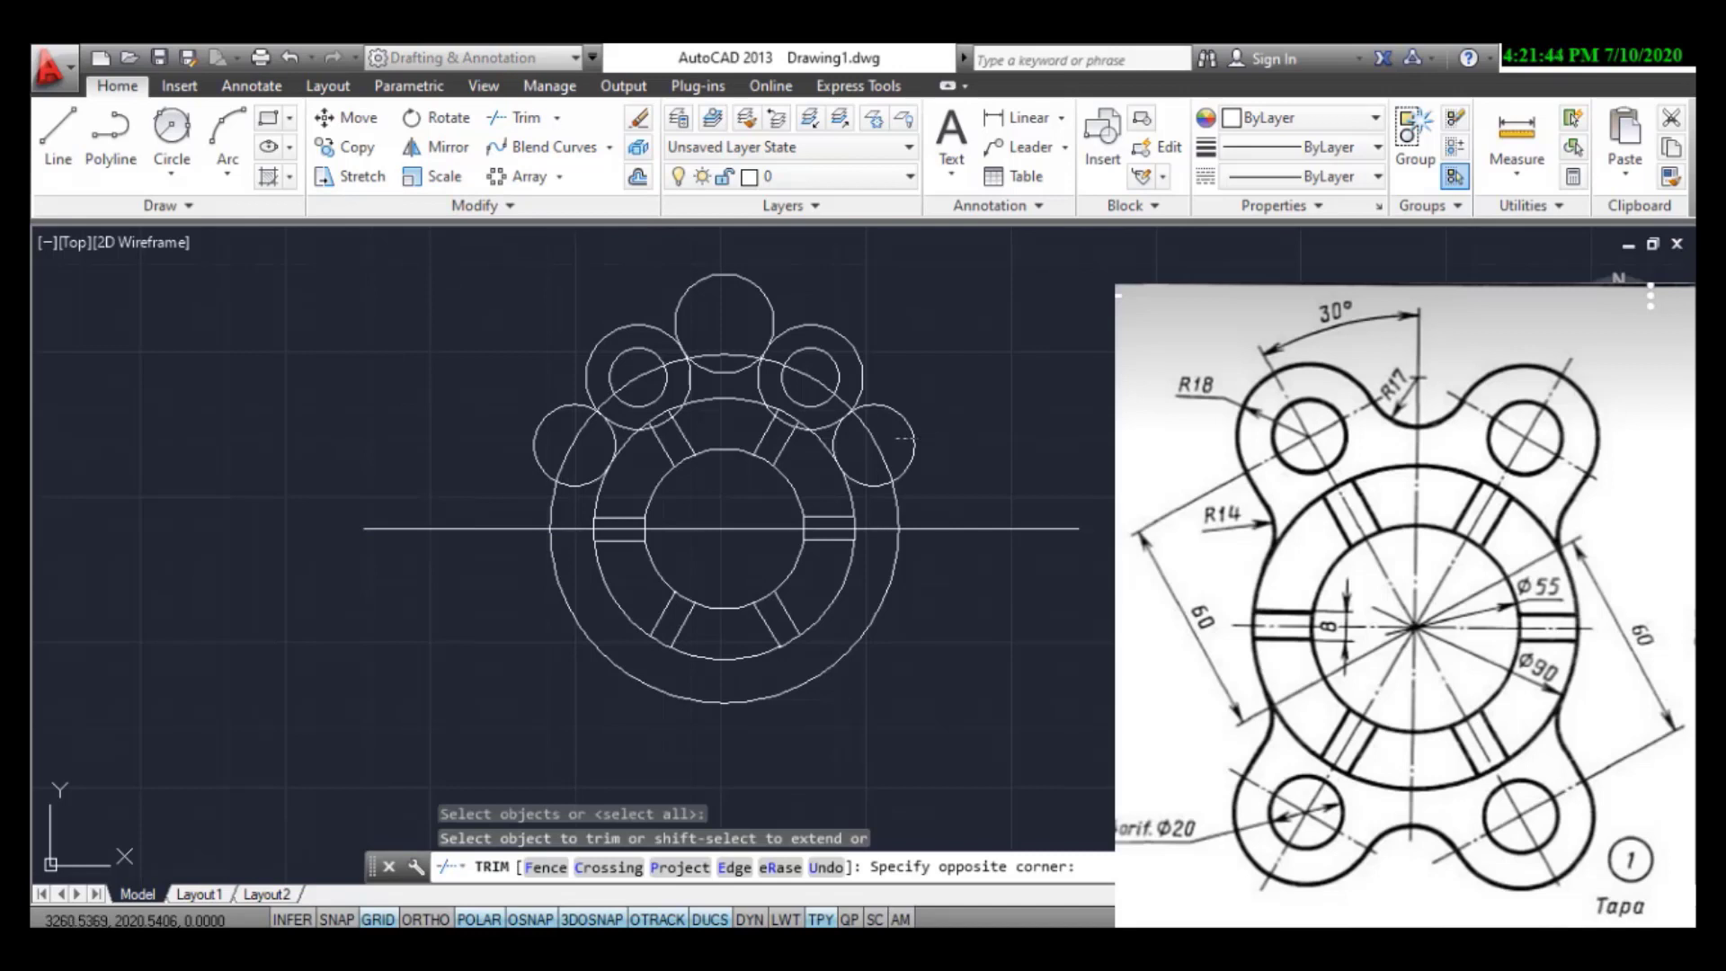
{"action": "left_click", "coordinate": [902, 438]}
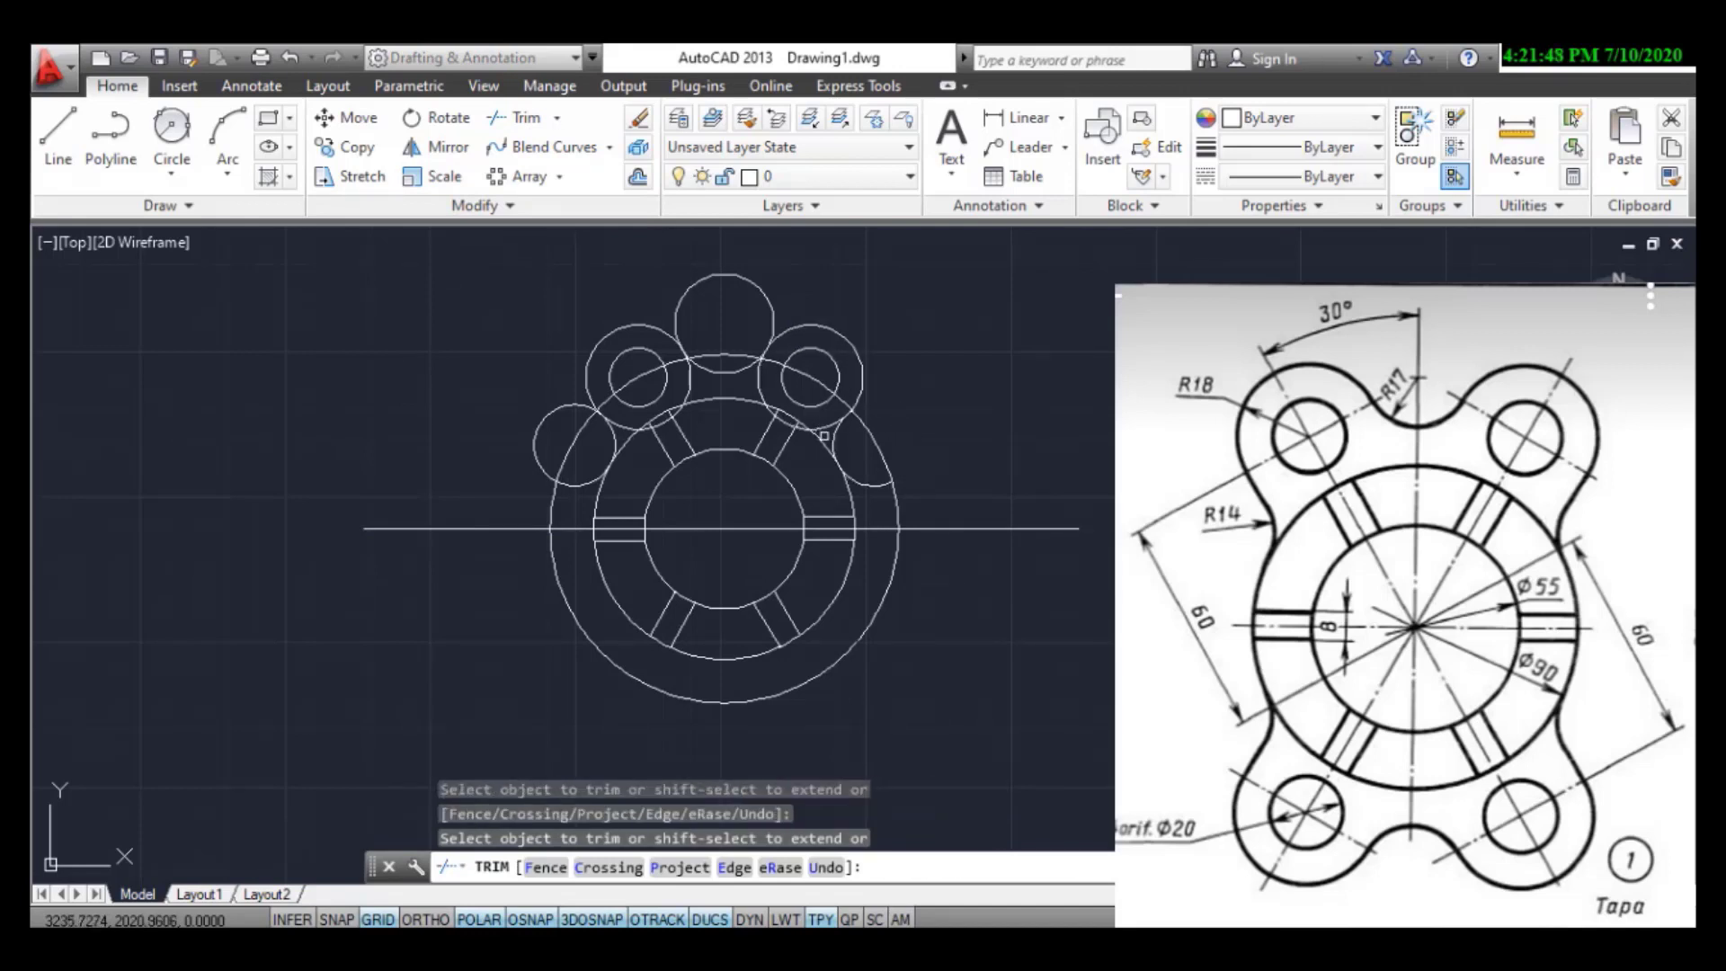
{"action": "scroll", "coordinate": [824, 436], "scroll_direction": "up", "scroll_amount": 1}
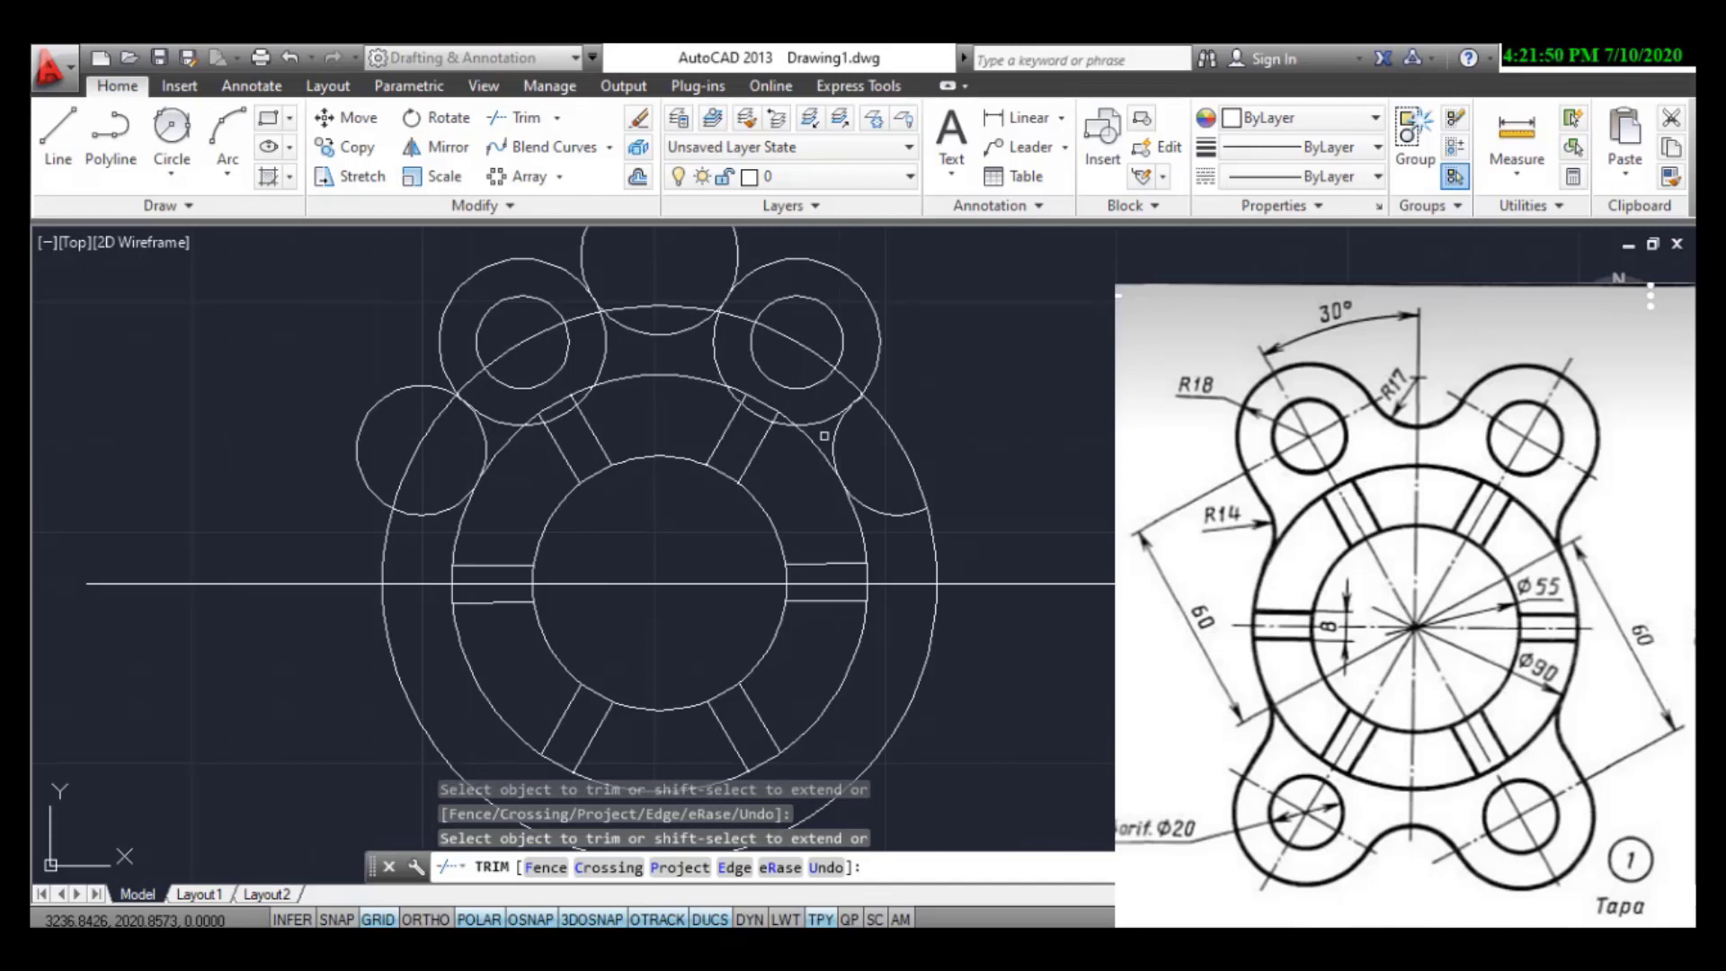
{"action": "left_click", "coordinate": [910, 512]}
{"action": "left_click", "coordinate": [447, 509]}
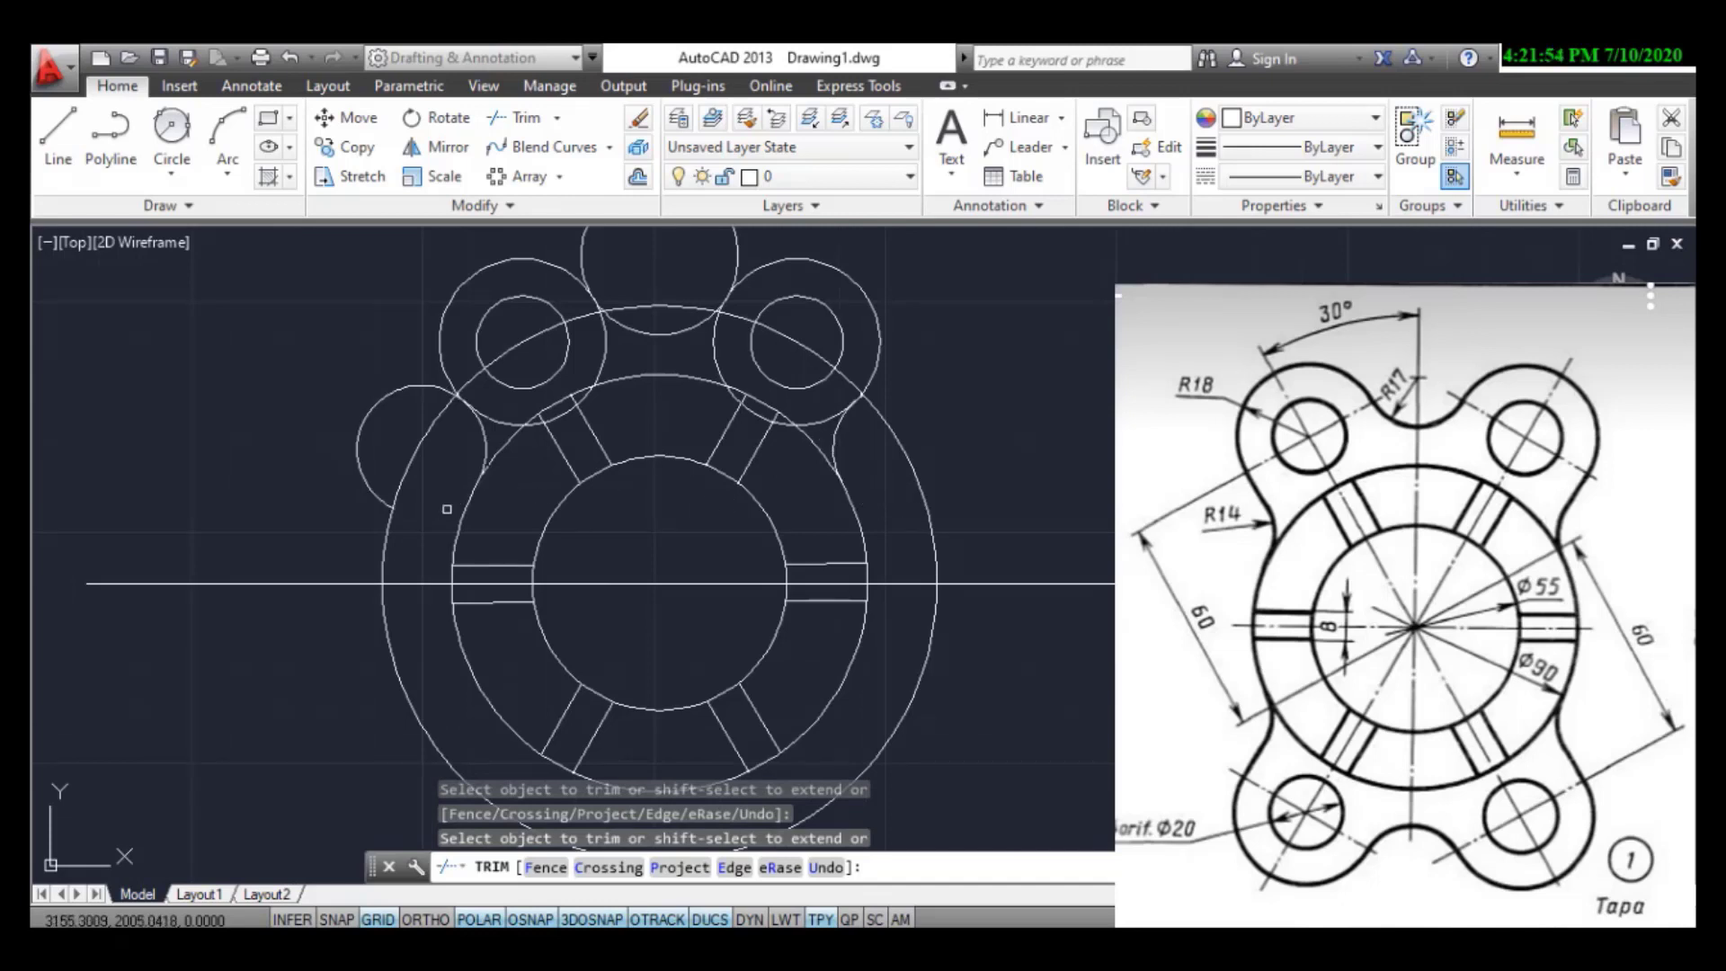
{"action": "left_click", "coordinate": [411, 387]}
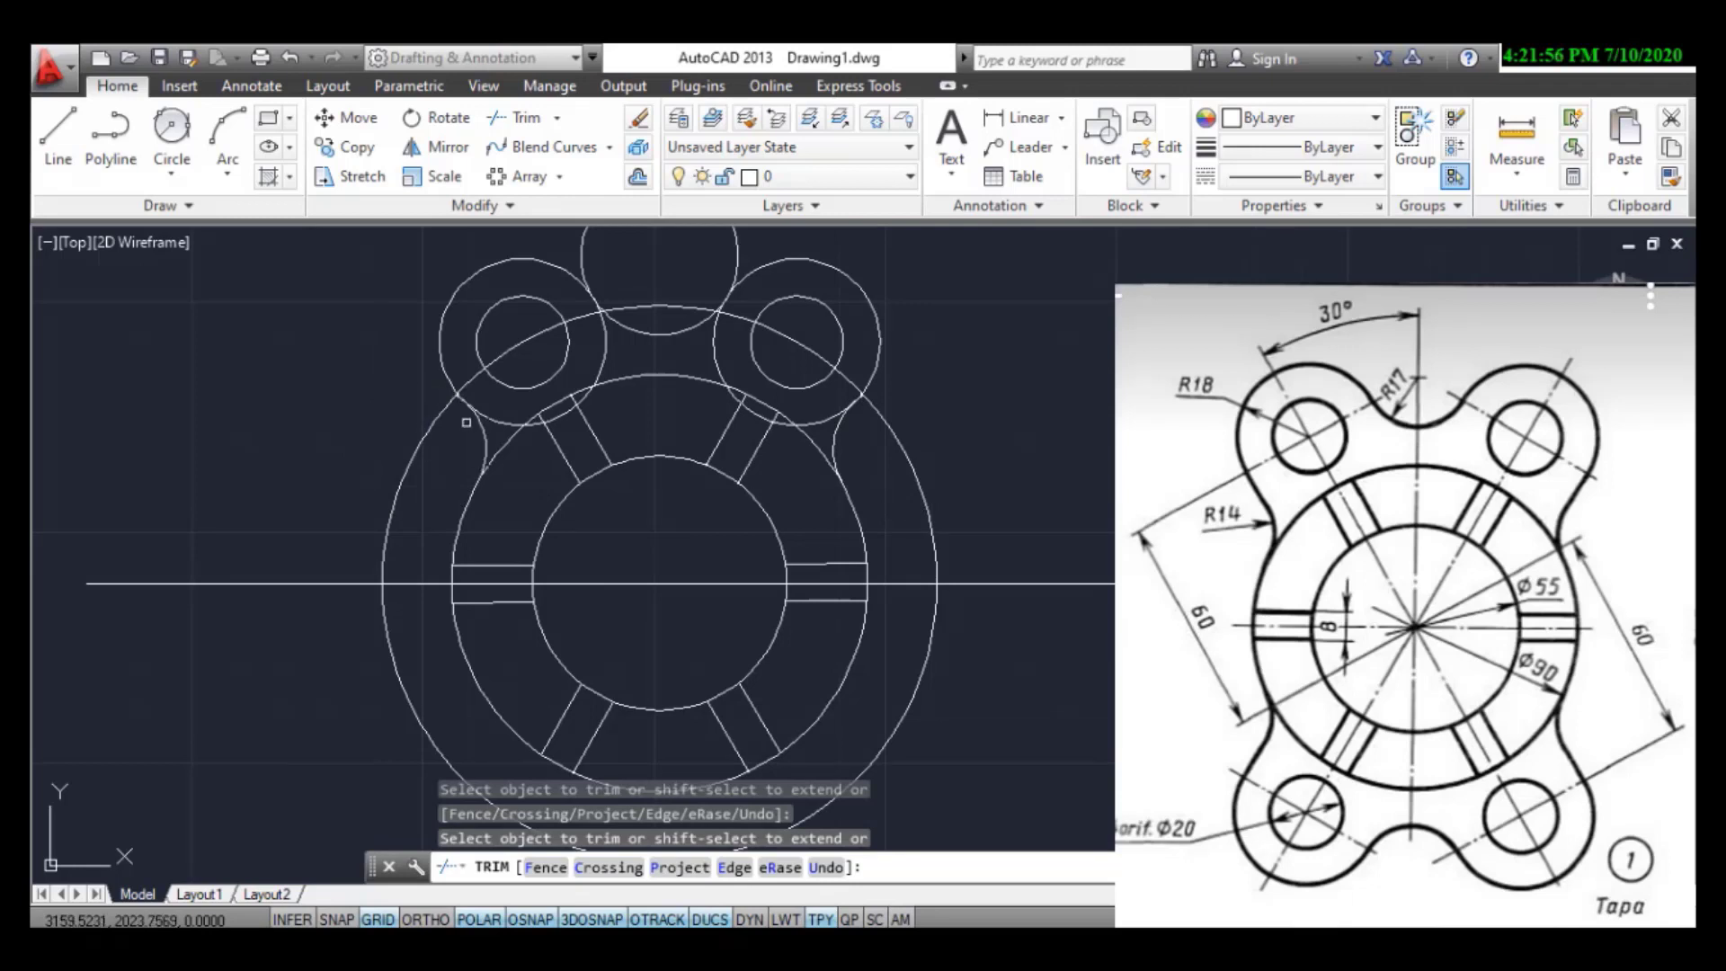
- Trim away the inner part of the left R18 circle between the R17 circle and the left tangent arc
{"action": "scroll", "coordinate": [534, 416], "scroll_direction": "up", "scroll_amount": 2}
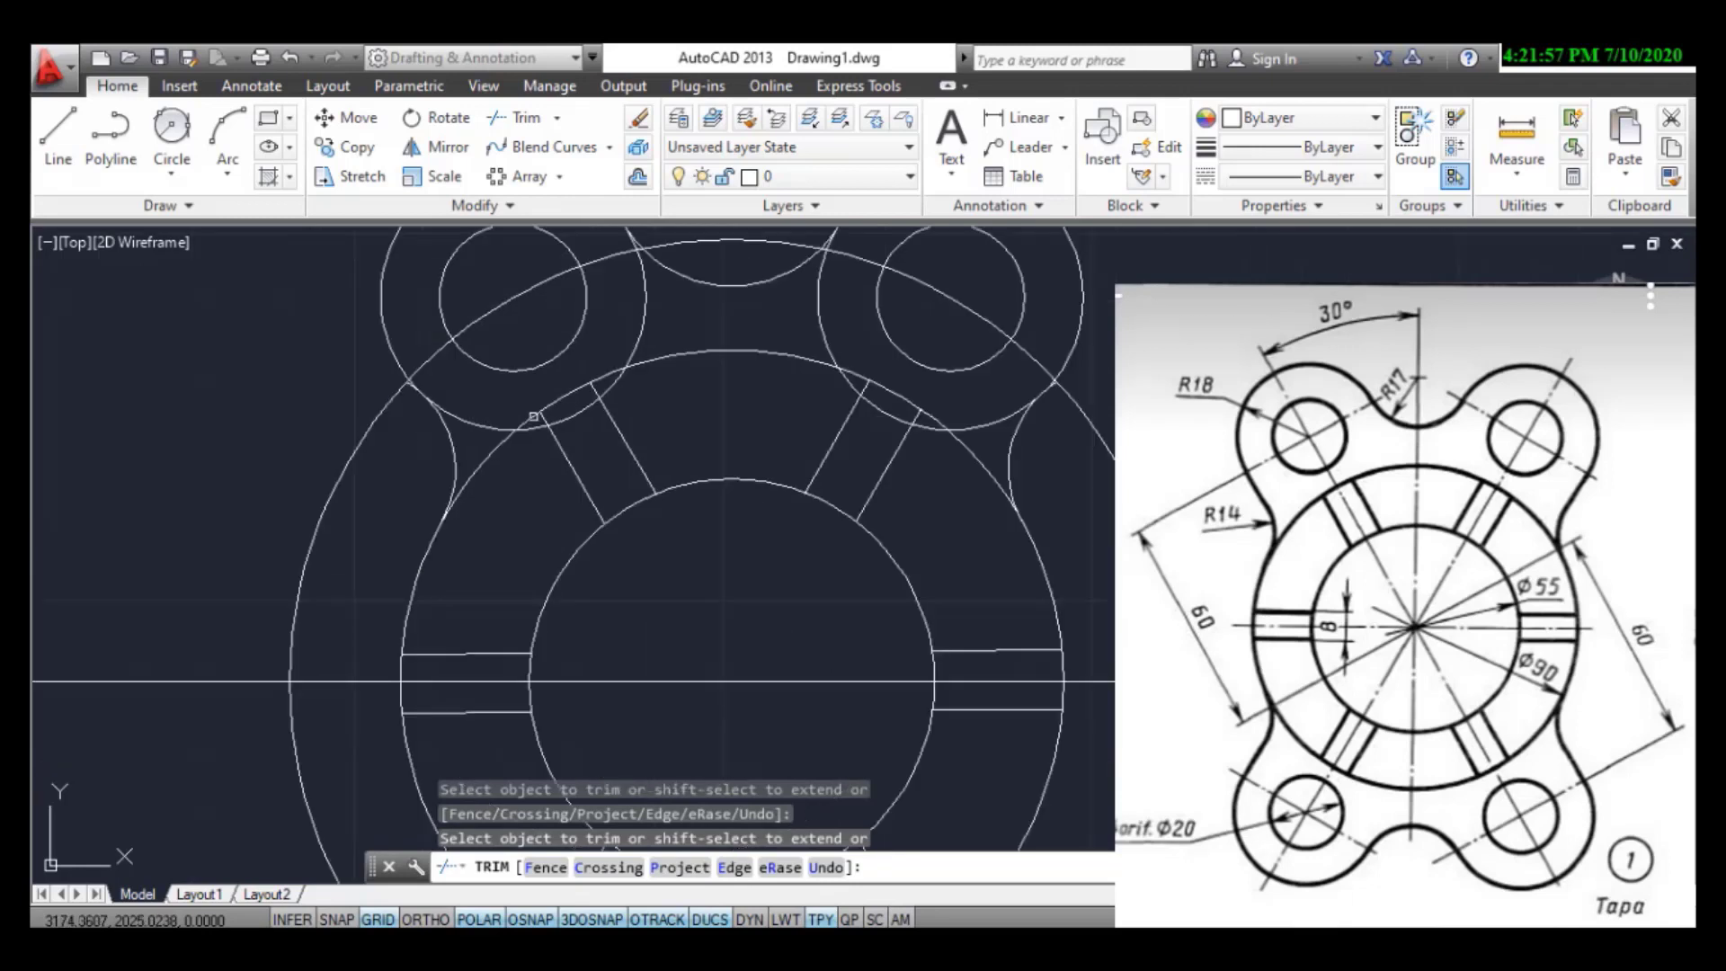
{"action": "left_click", "coordinate": [612, 392]}
{"action": "left_click", "coordinate": [612, 389]}
{"action": "type", "text": "u"}
{"action": "key", "text": "Return"}
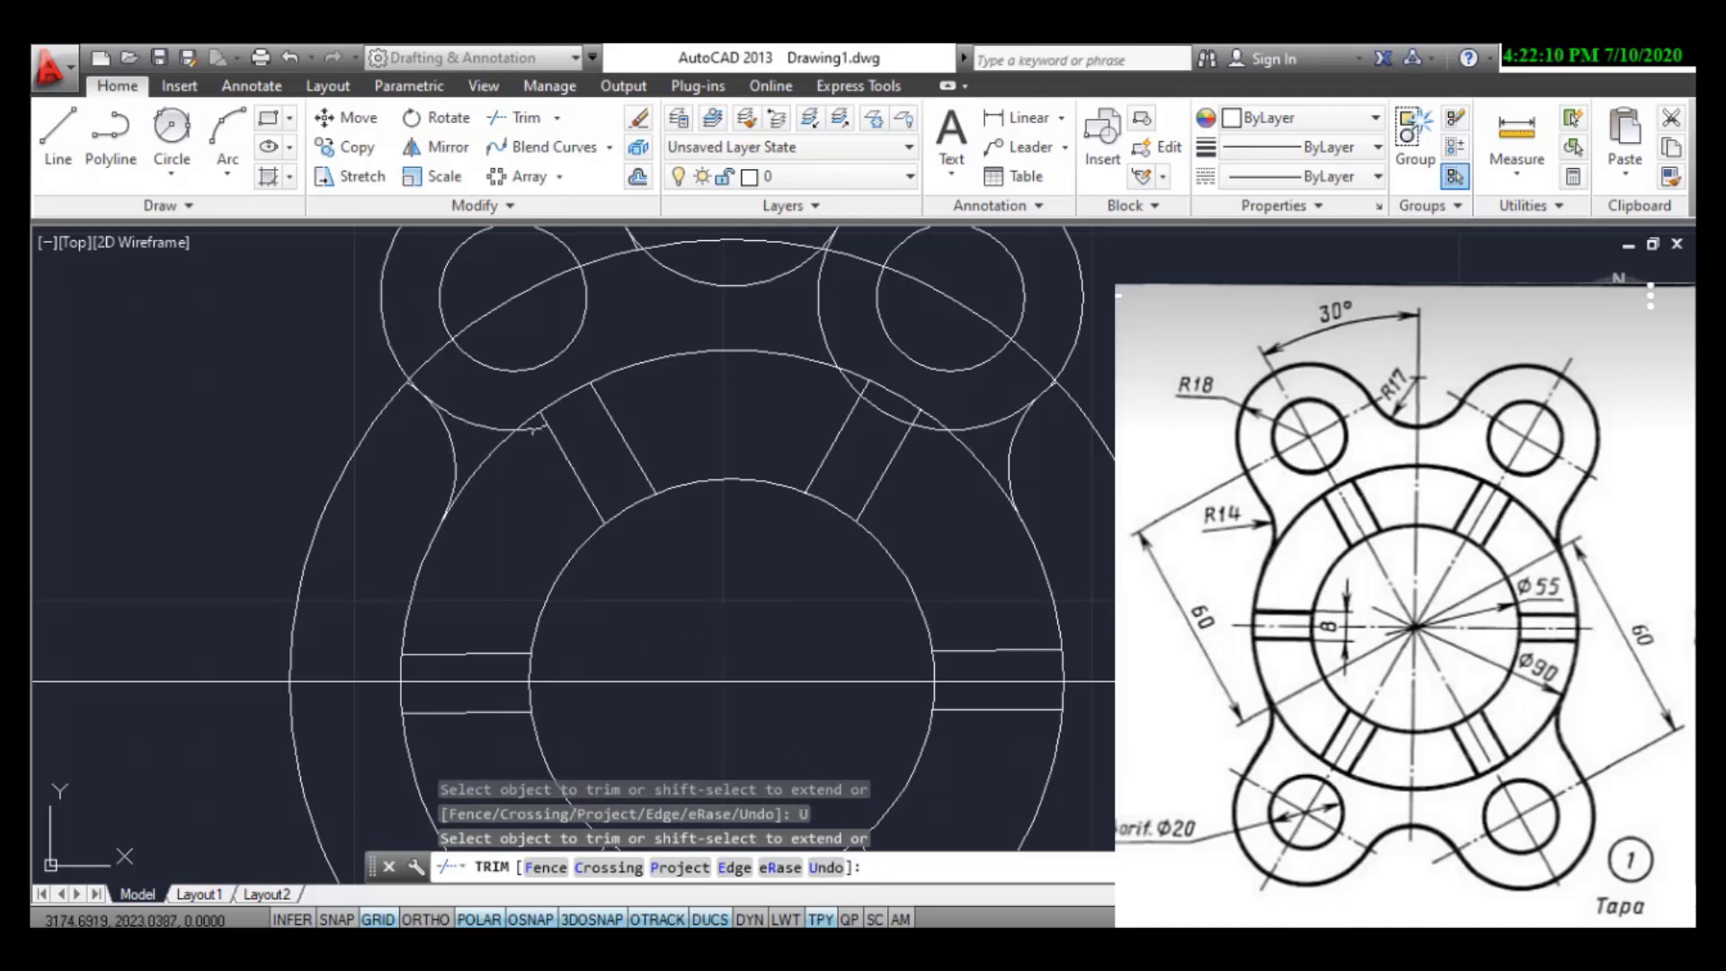
{"action": "left_click", "coordinate": [507, 429]}
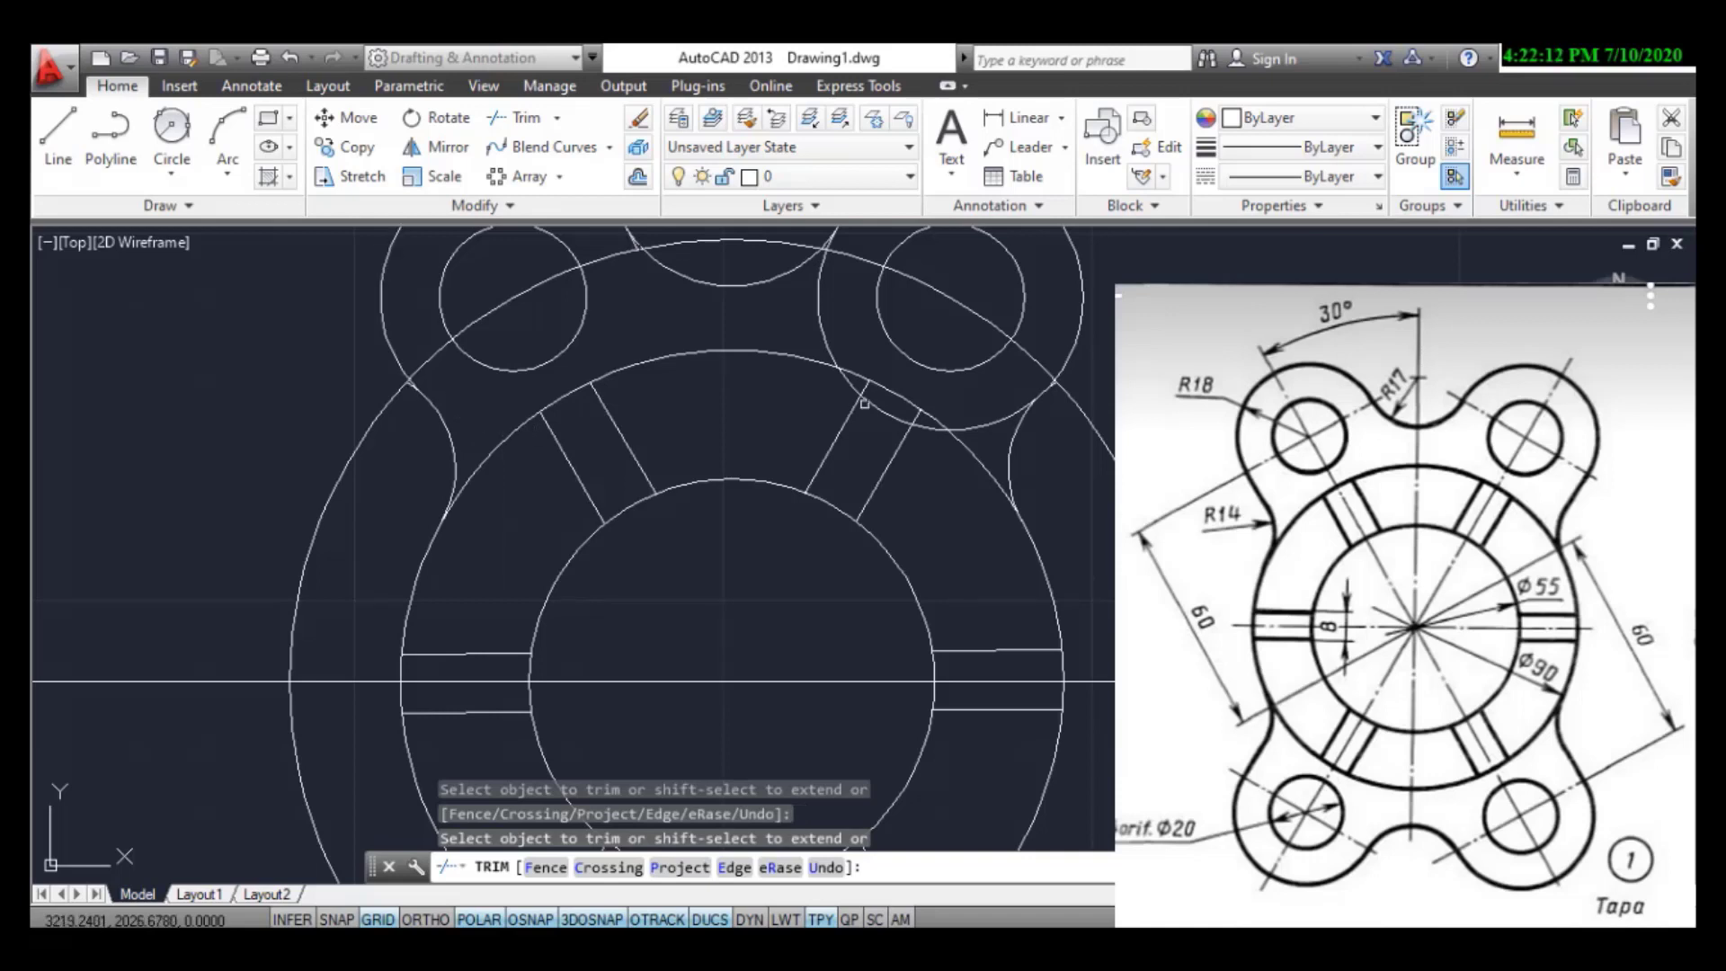
- Trim away the inner part of the right R18 circle, up to its junction with the right tangent arc
{"action": "left_click", "coordinate": [931, 432]}
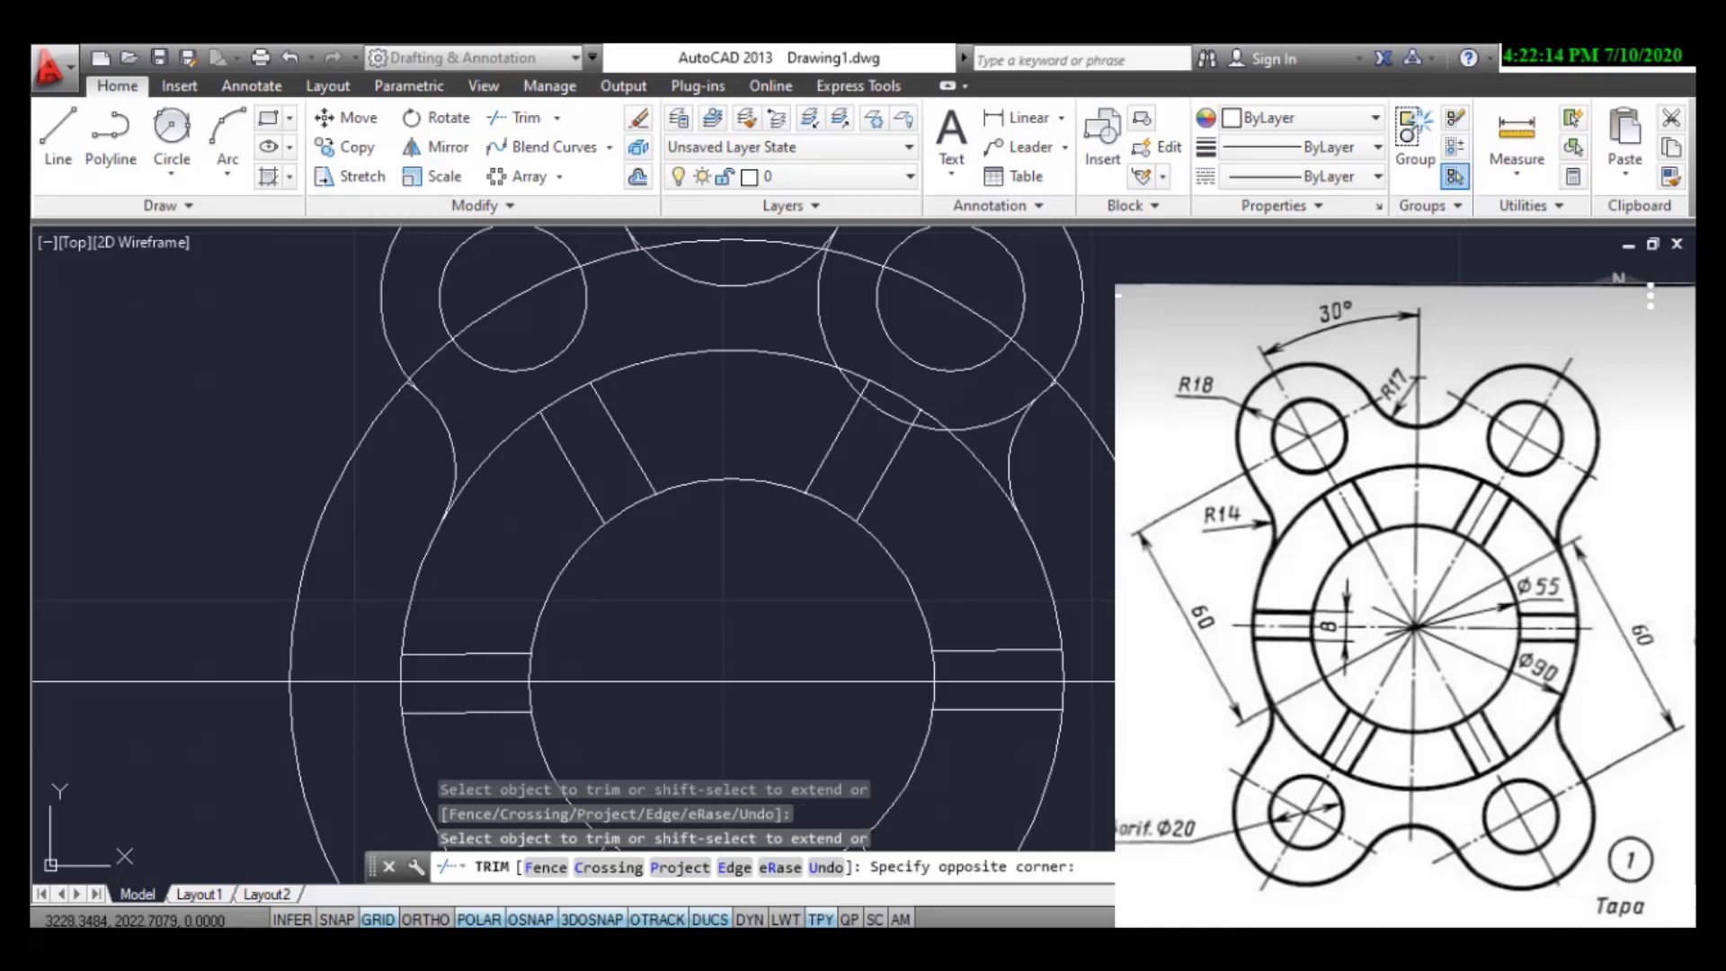
{"action": "left_click", "coordinate": [918, 425]}
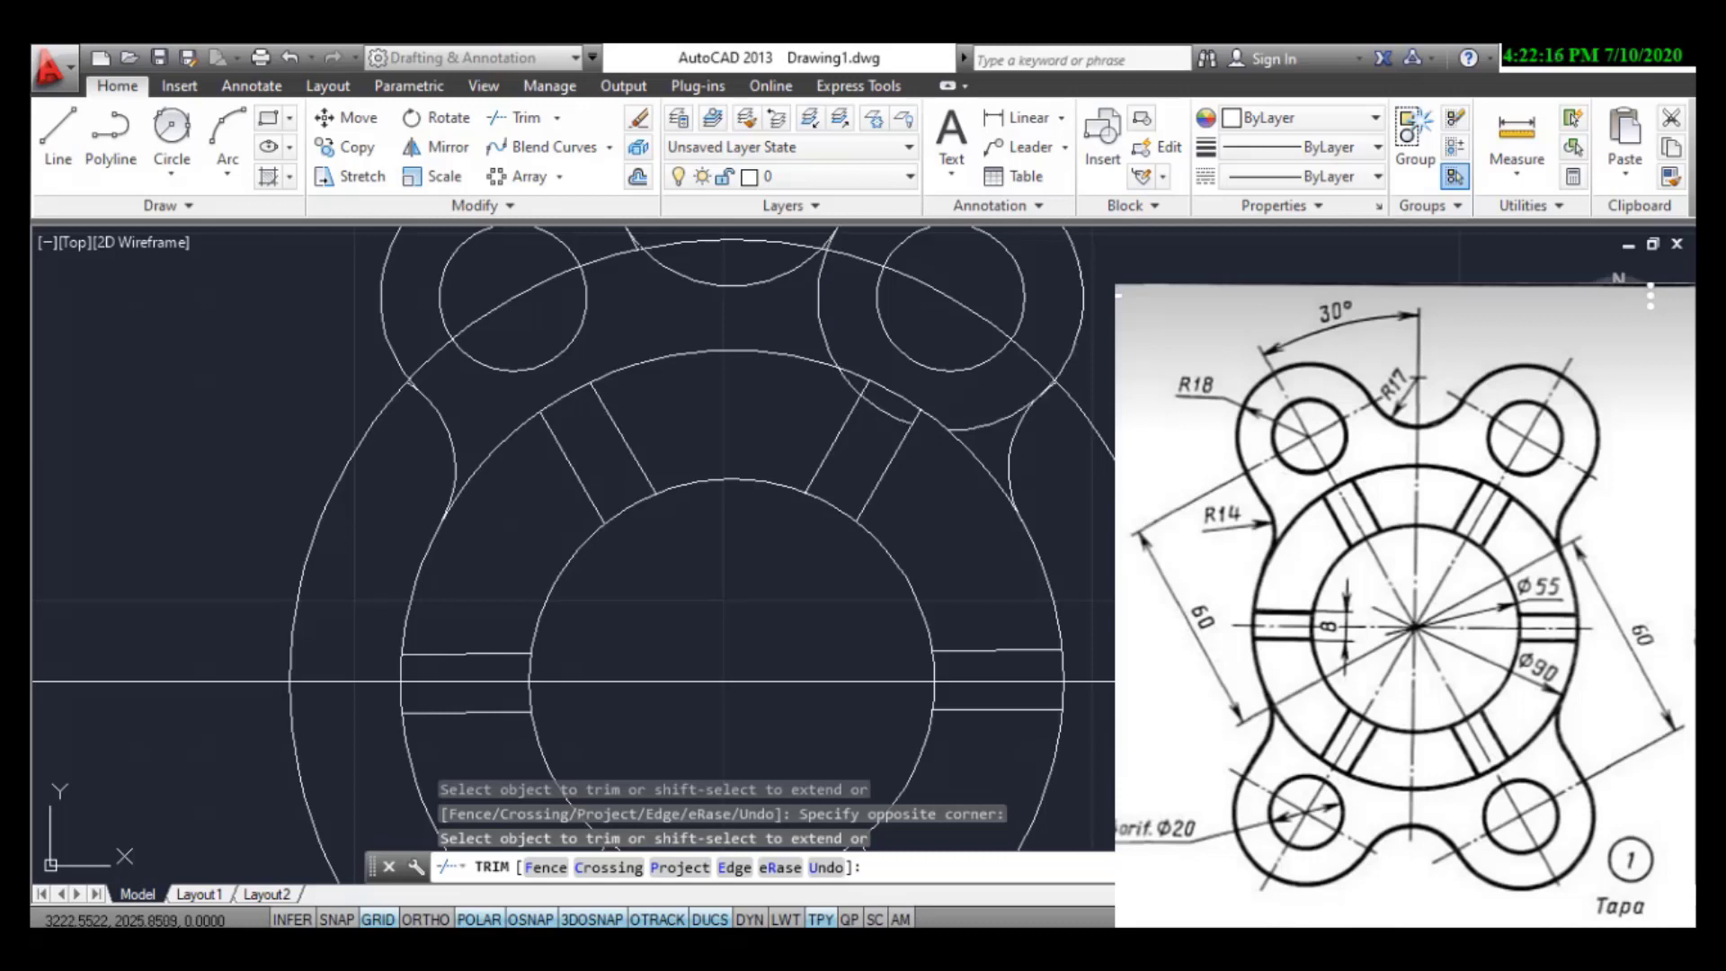
{"action": "left_click", "coordinate": [881, 417]}
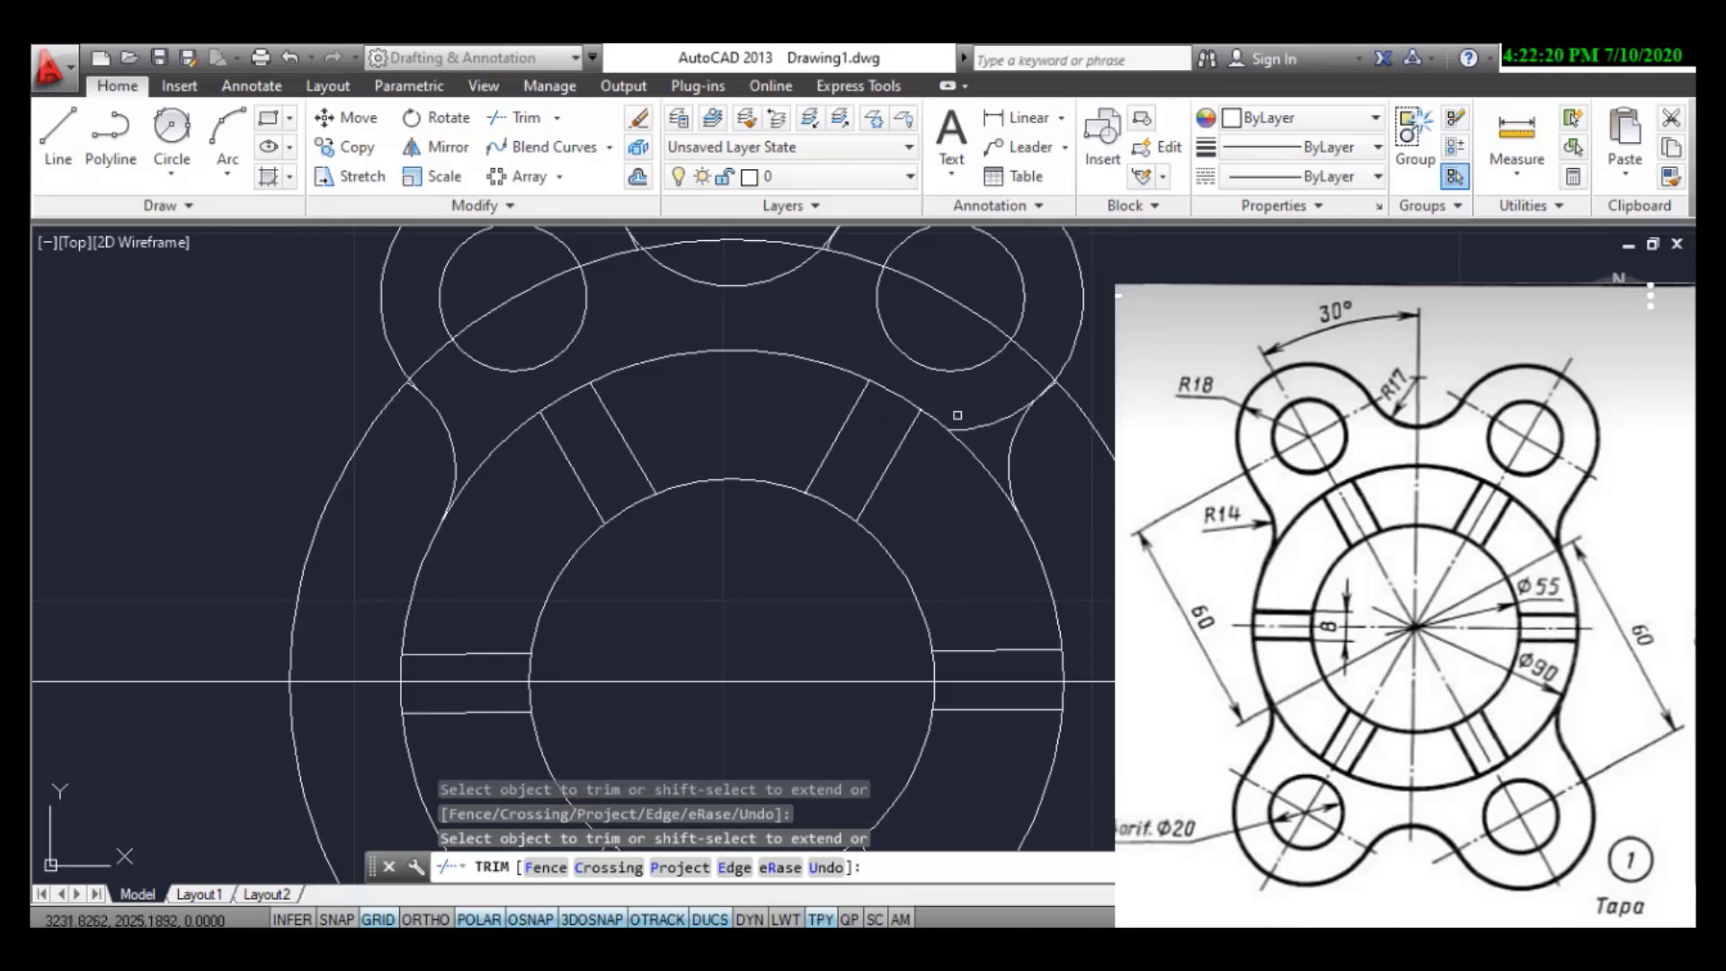
{"action": "left_click", "coordinate": [973, 422]}
{"action": "scroll", "coordinate": [1049, 392], "scroll_direction": "up", "scroll_amount": 8}
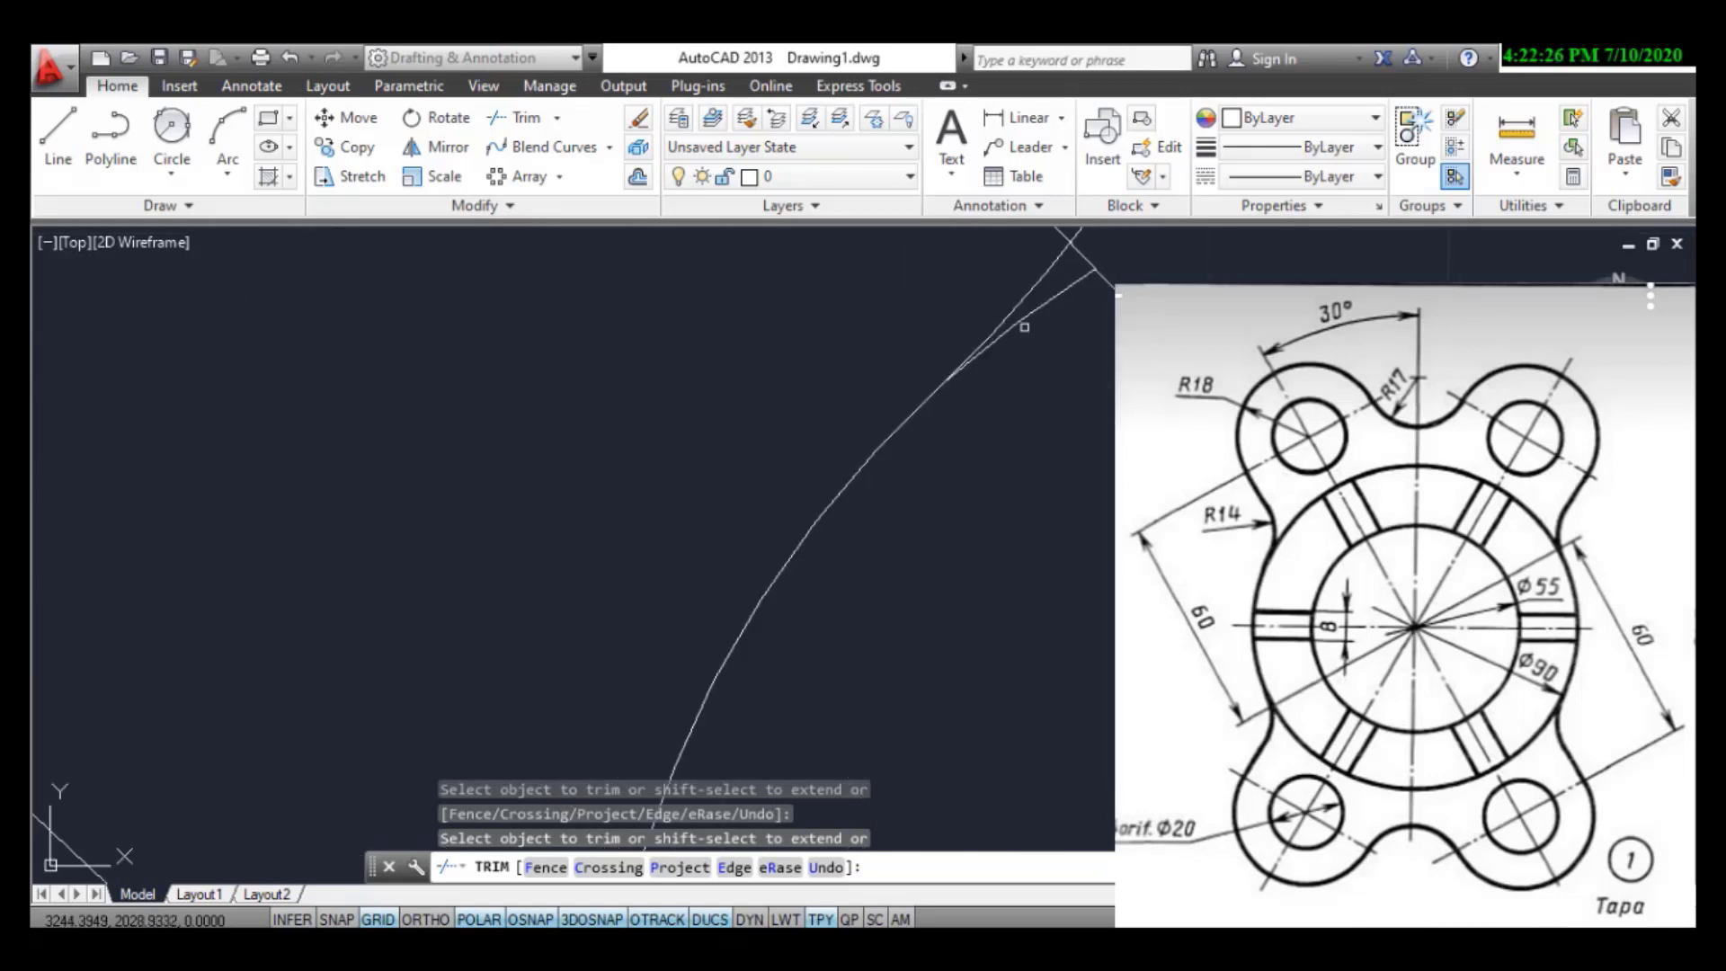
{"action": "scroll", "coordinate": [1038, 348], "scroll_direction": "down", "scroll_amount": 8}
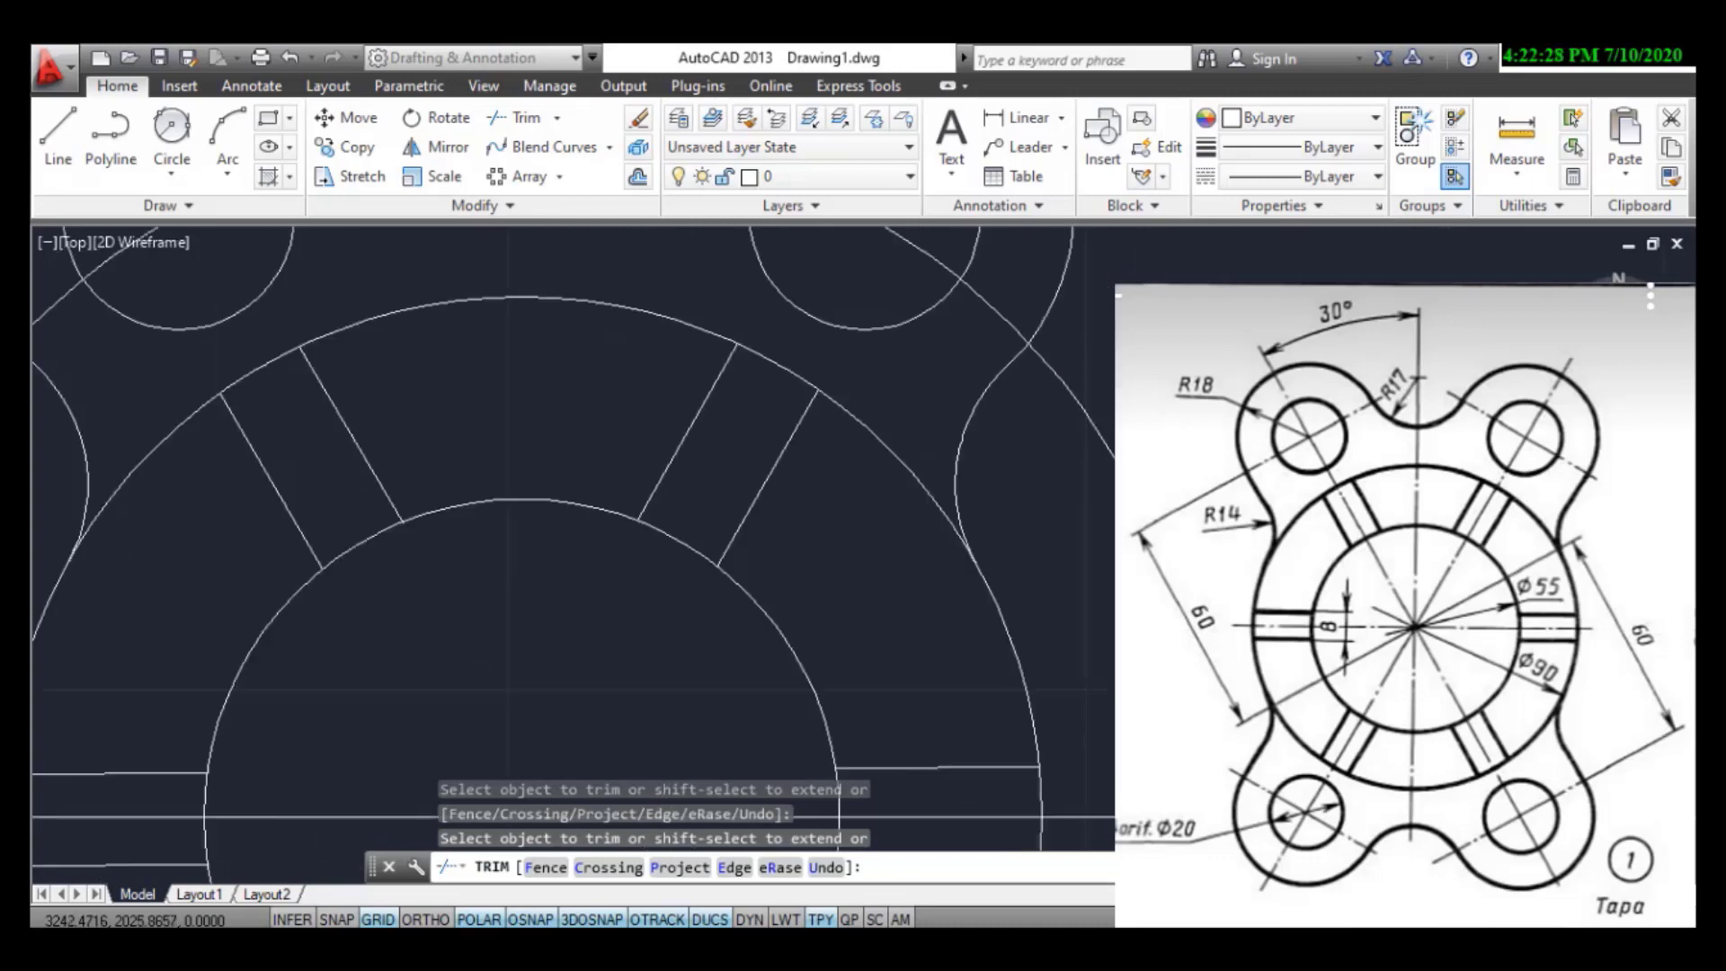
- Trim the tiny leftover where the left R18 lobe meets its tangent arc
{"action": "scroll", "coordinate": [768, 389], "scroll_direction": "up", "scroll_amount": 8}
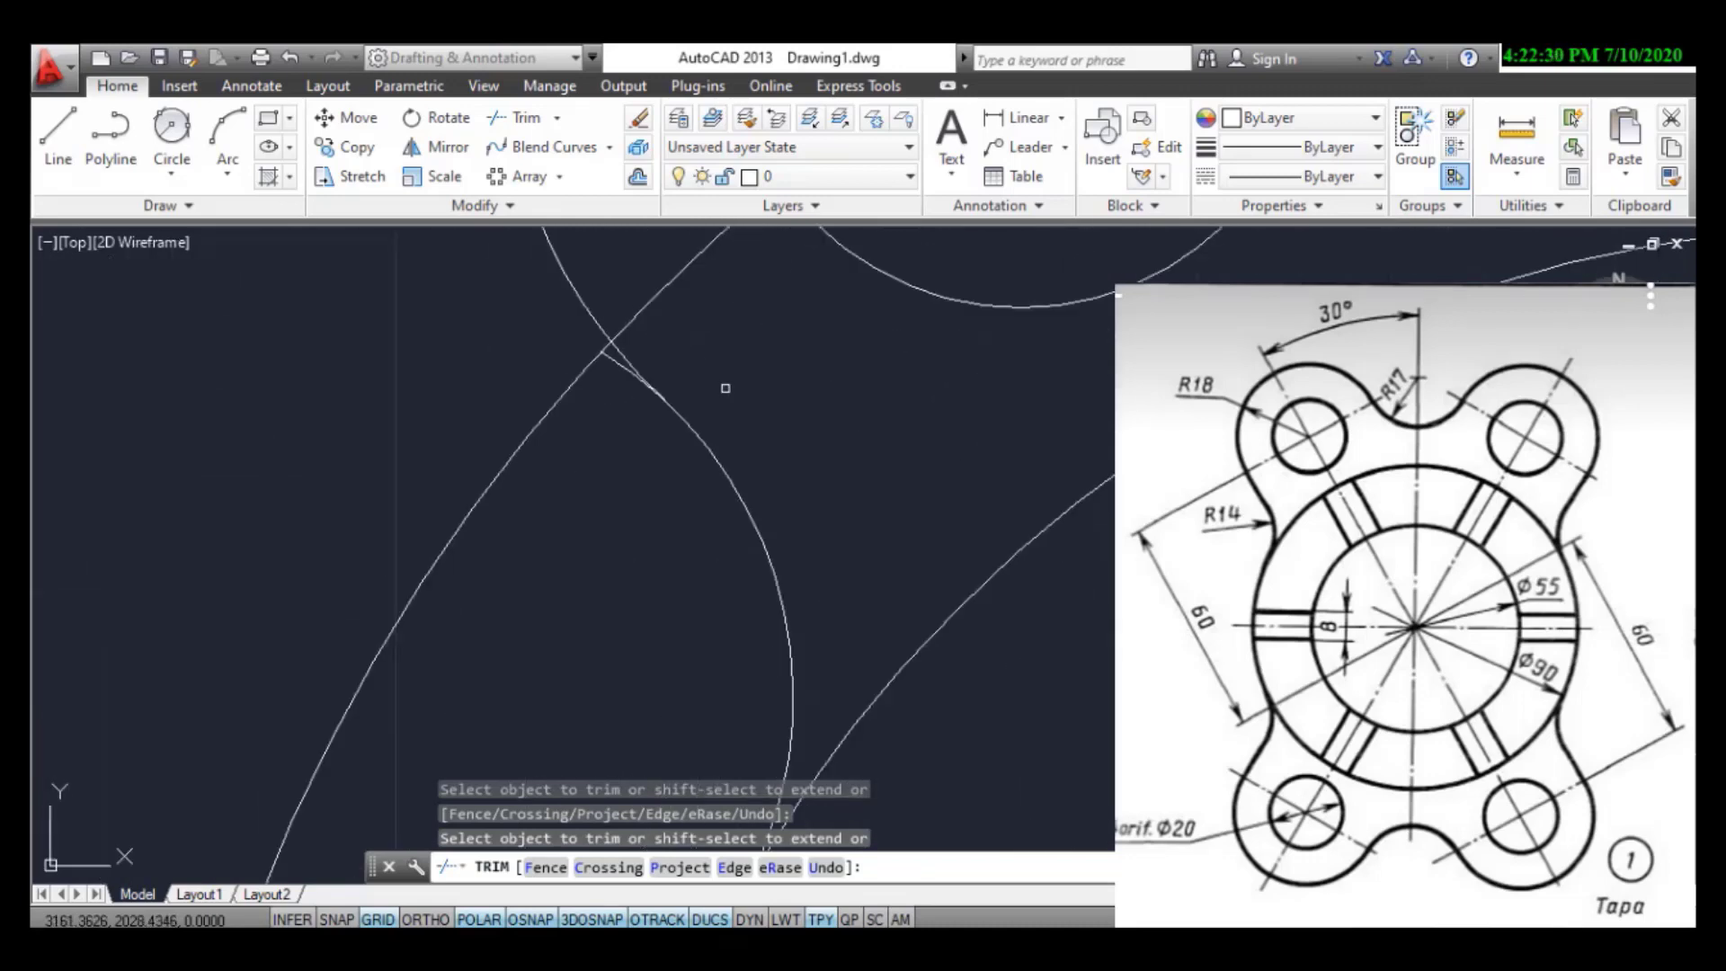
{"action": "left_click", "coordinate": [605, 359]}
{"action": "left_click", "coordinate": [617, 351]}
{"action": "scroll", "coordinate": [647, 368], "scroll_direction": "down", "scroll_amount": 6}
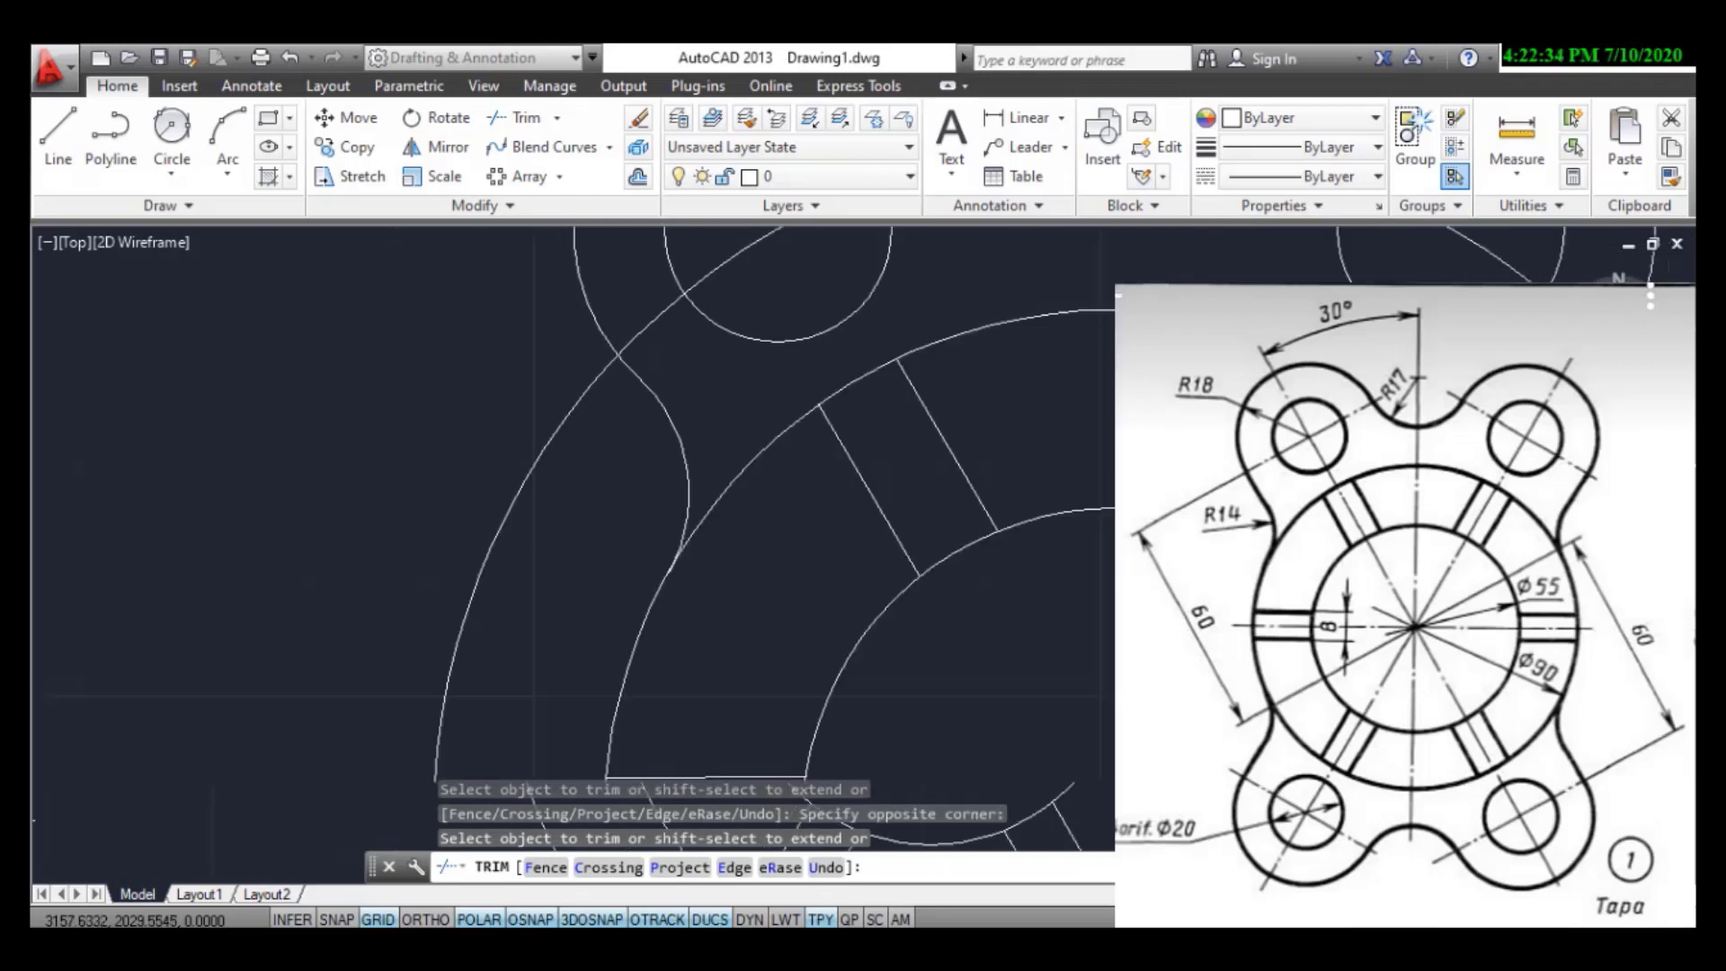
- Trim the upper part of the R17 circle, leaving the concave arc between the two lobes
{"action": "scroll", "coordinate": [885, 322], "scroll_direction": "down", "scroll_amount": 3}
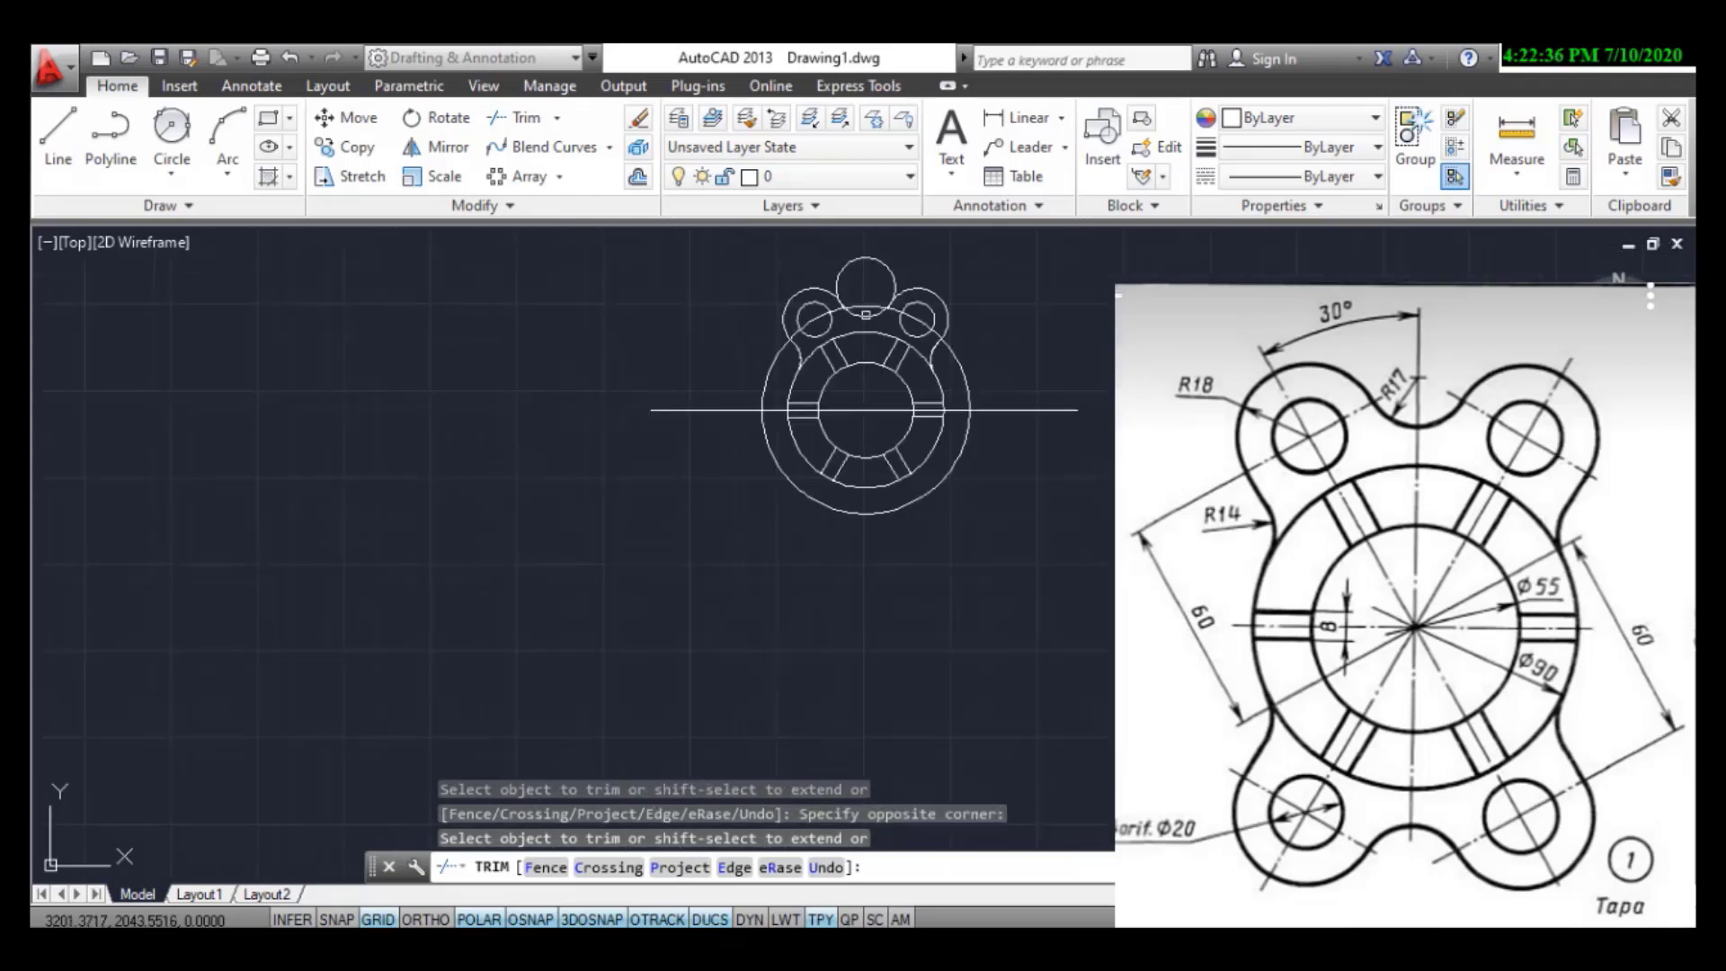
{"action": "scroll", "coordinate": [865, 355], "scroll_direction": "down", "scroll_amount": 1}
{"action": "scroll", "coordinate": [843, 405], "scroll_direction": "up", "scroll_amount": 2}
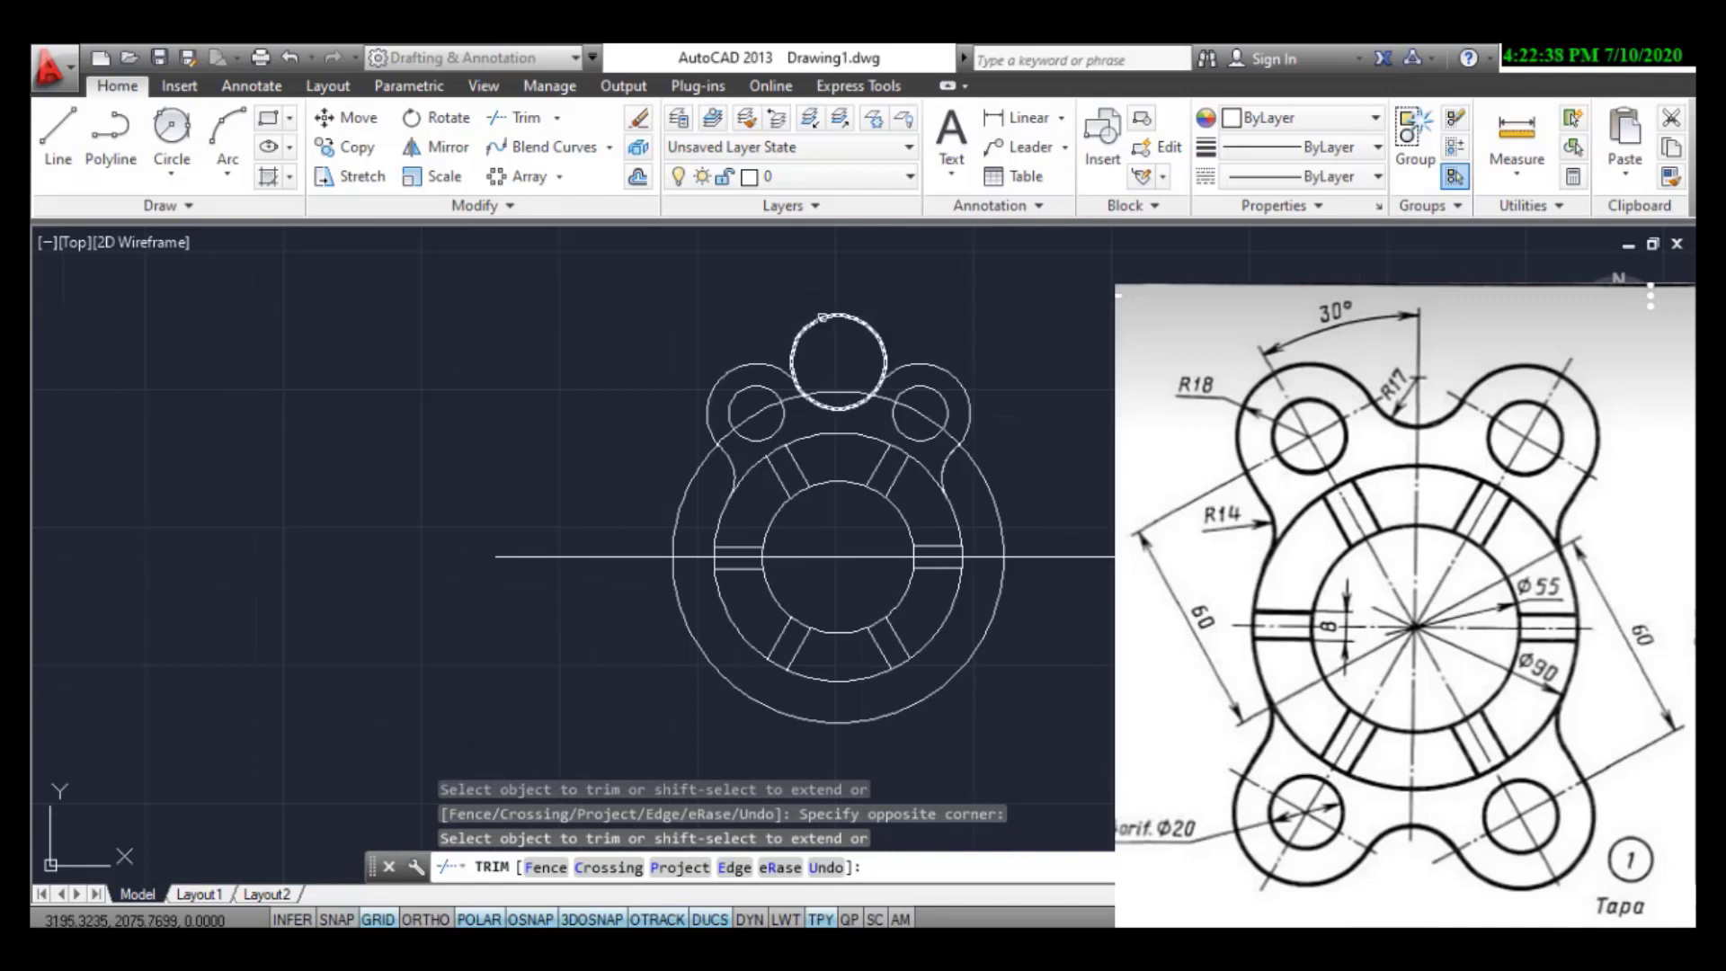
{"action": "left_click", "coordinate": [822, 317]}
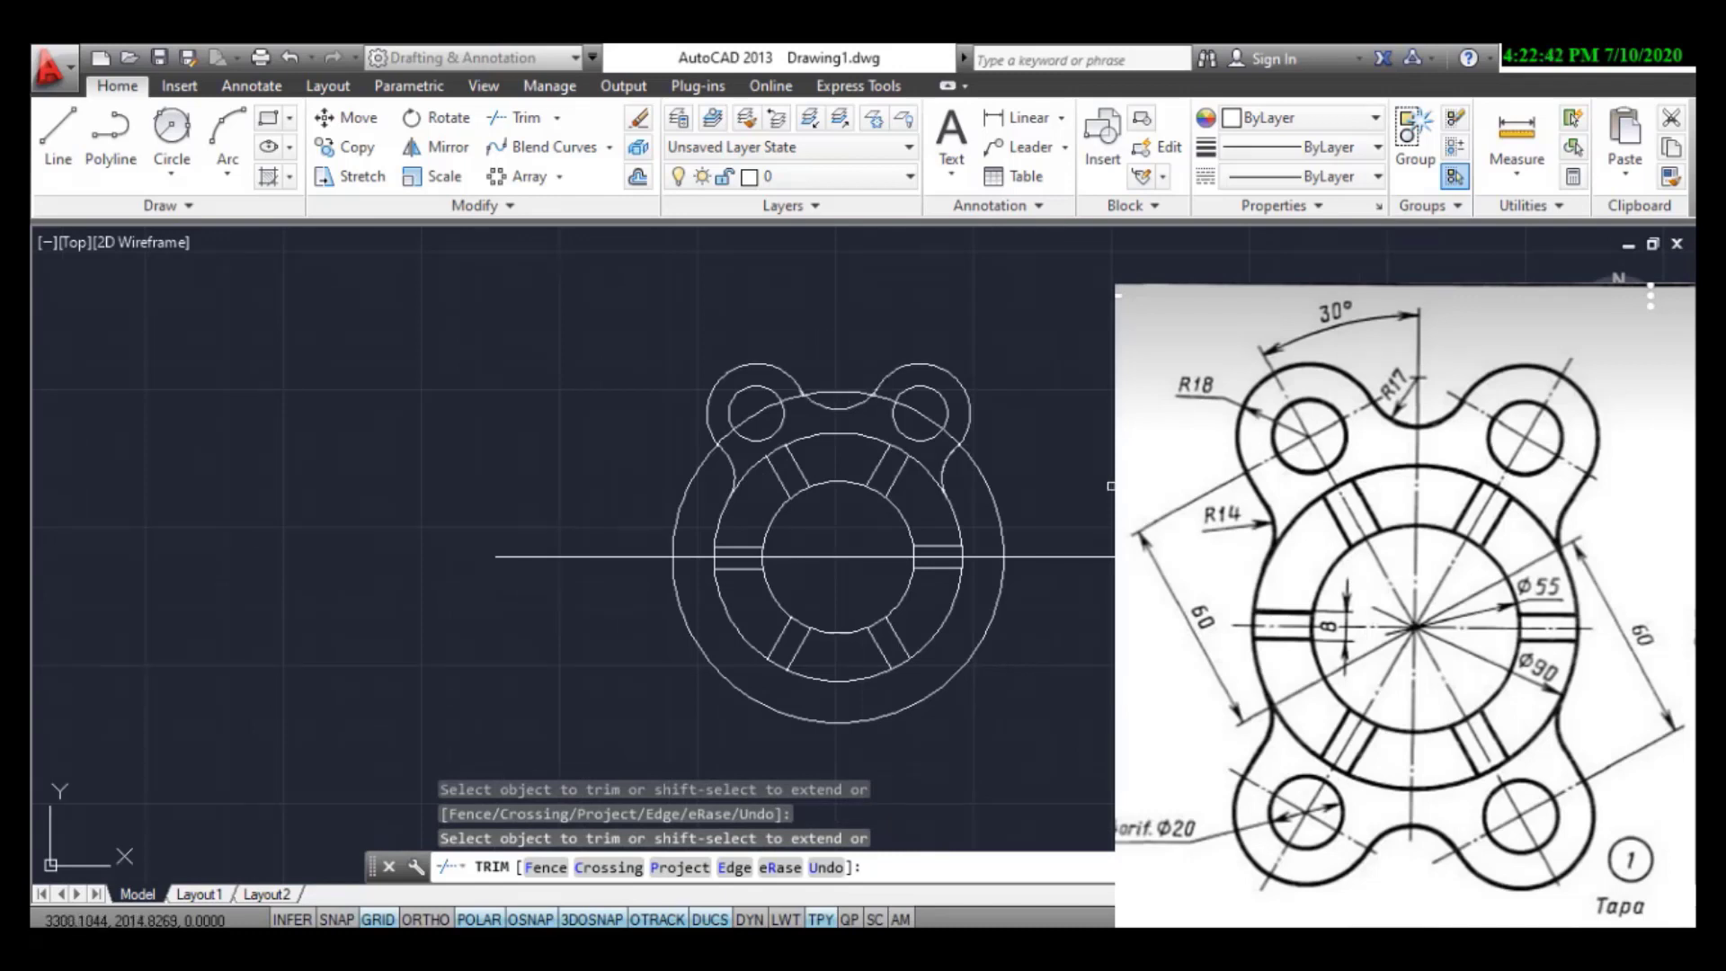
{"action": "key", "text": "Return"}
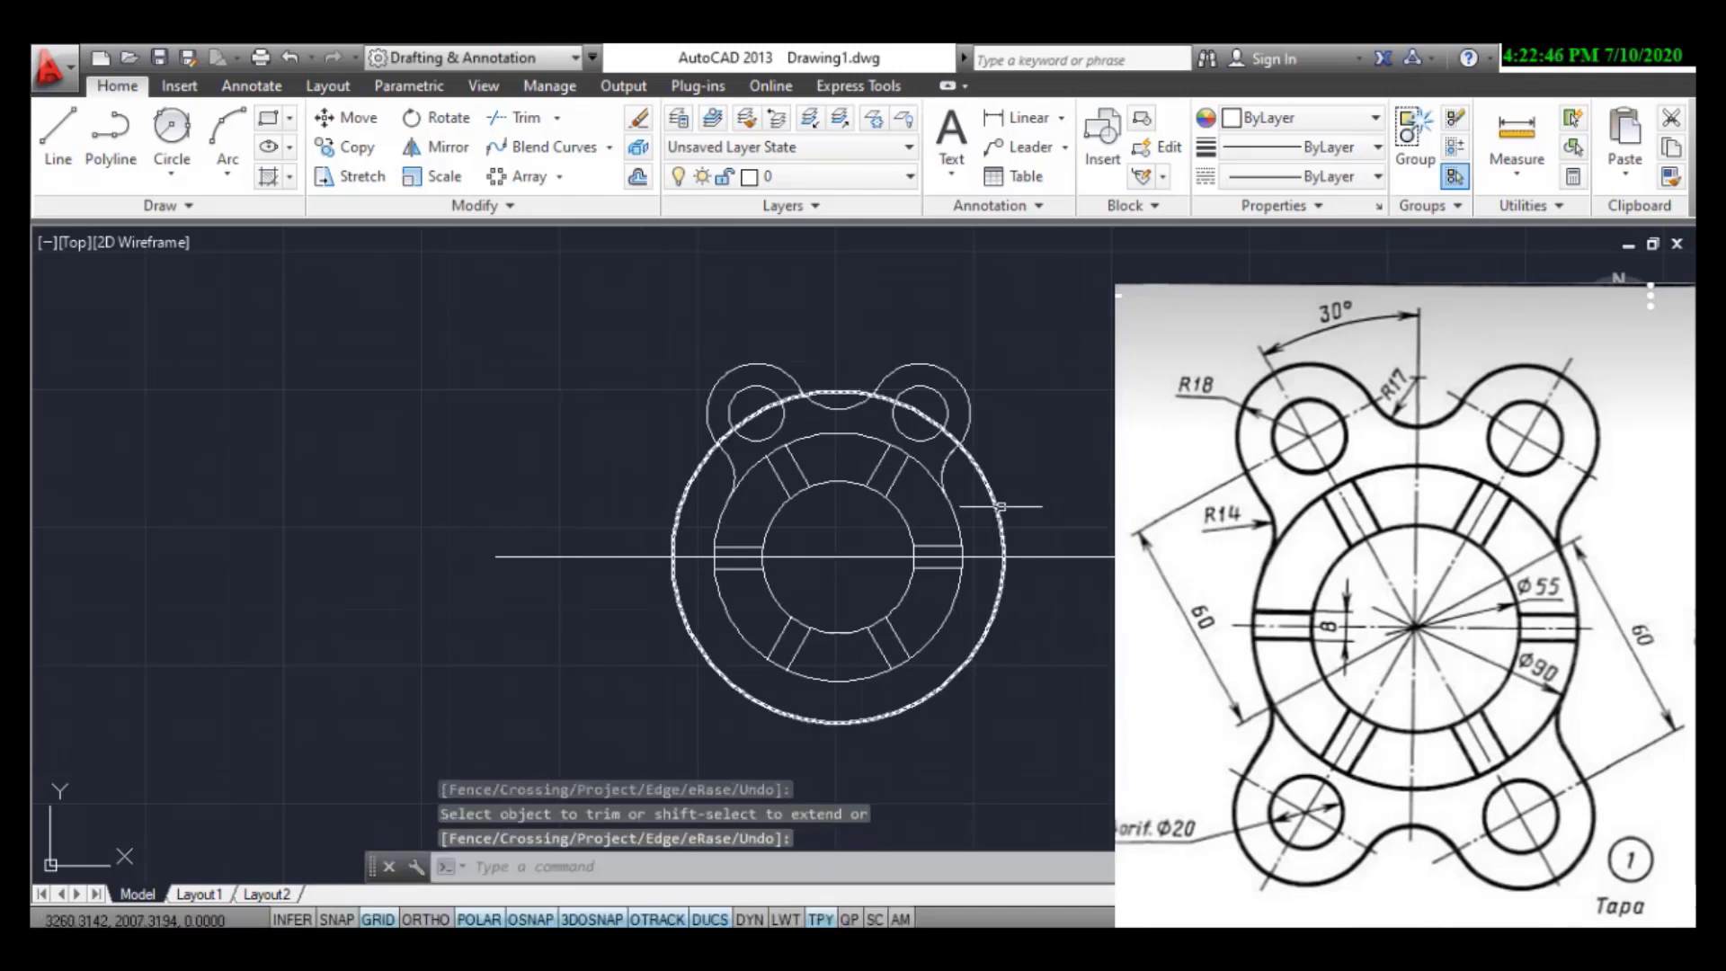
- Erase the large construction circle passing through the bolt hole centres
{"action": "left_click", "coordinate": [1110, 499]}
{"action": "left_click", "coordinate": [993, 503]}
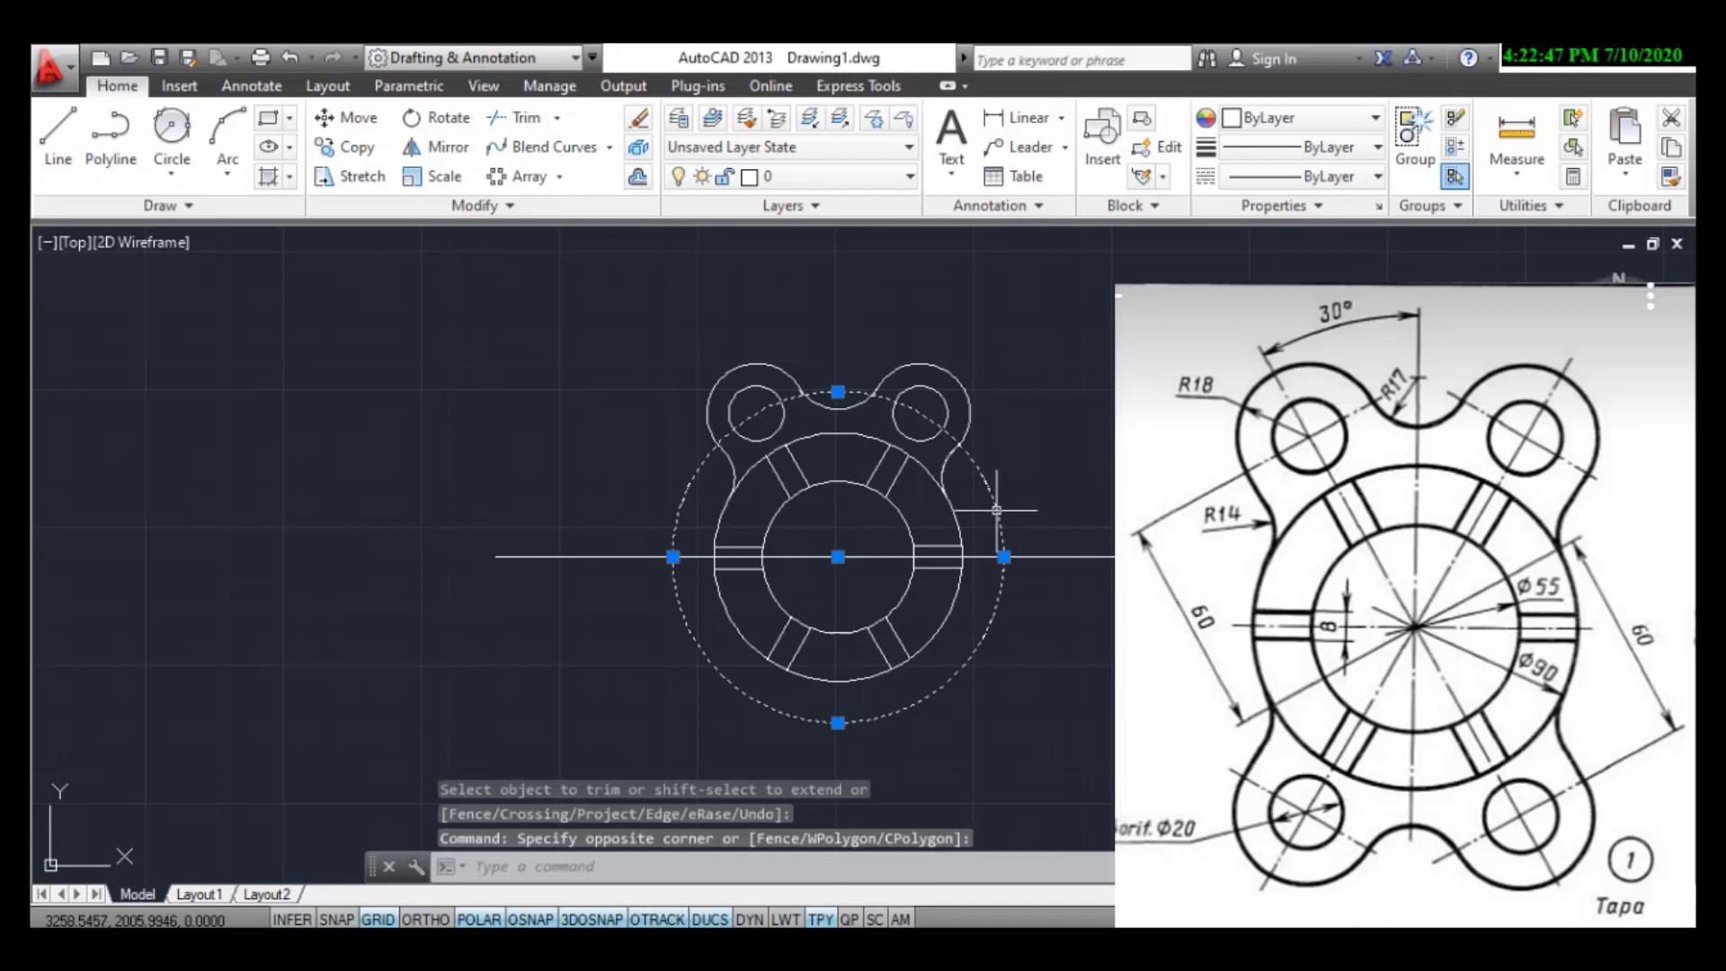
{"action": "right_click", "coordinate": [1050, 479]}
{"action": "left_click", "coordinate": [1083, 487]}
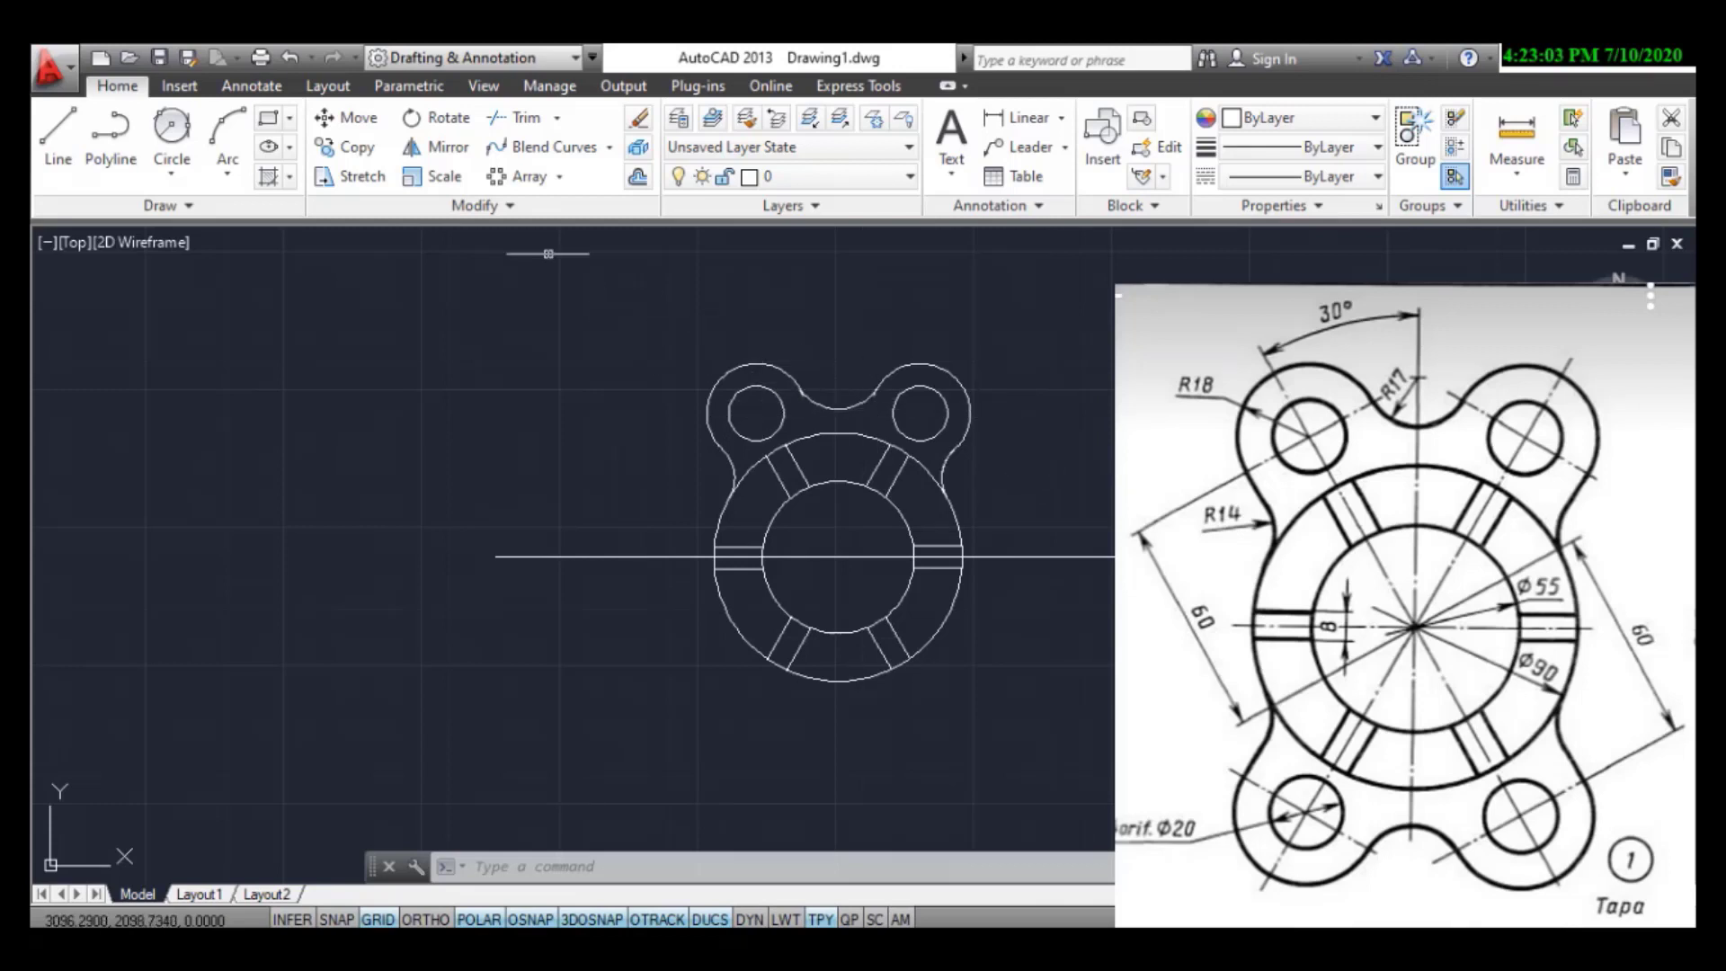
- Mirror the two upper lobes, their holes, the R17 arc and both R14 arcs about the horizontal construction line, keeping the originals
{"action": "left_click", "coordinate": [449, 154]}
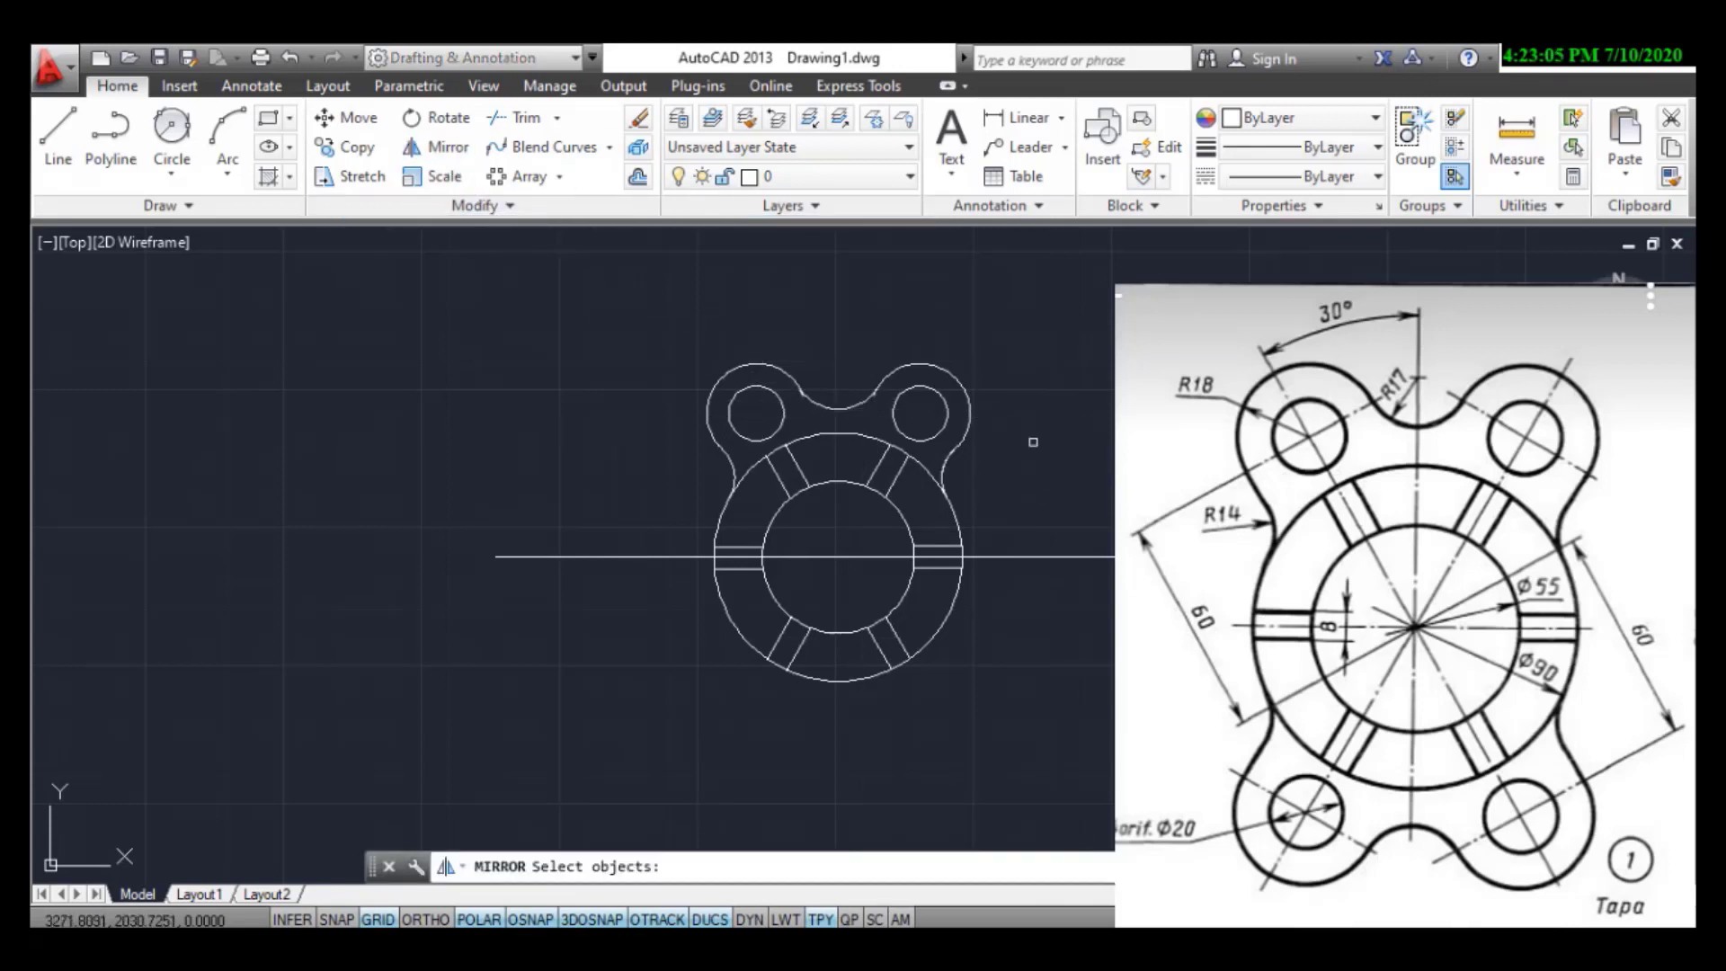
{"action": "left_click", "coordinate": [1015, 356]}
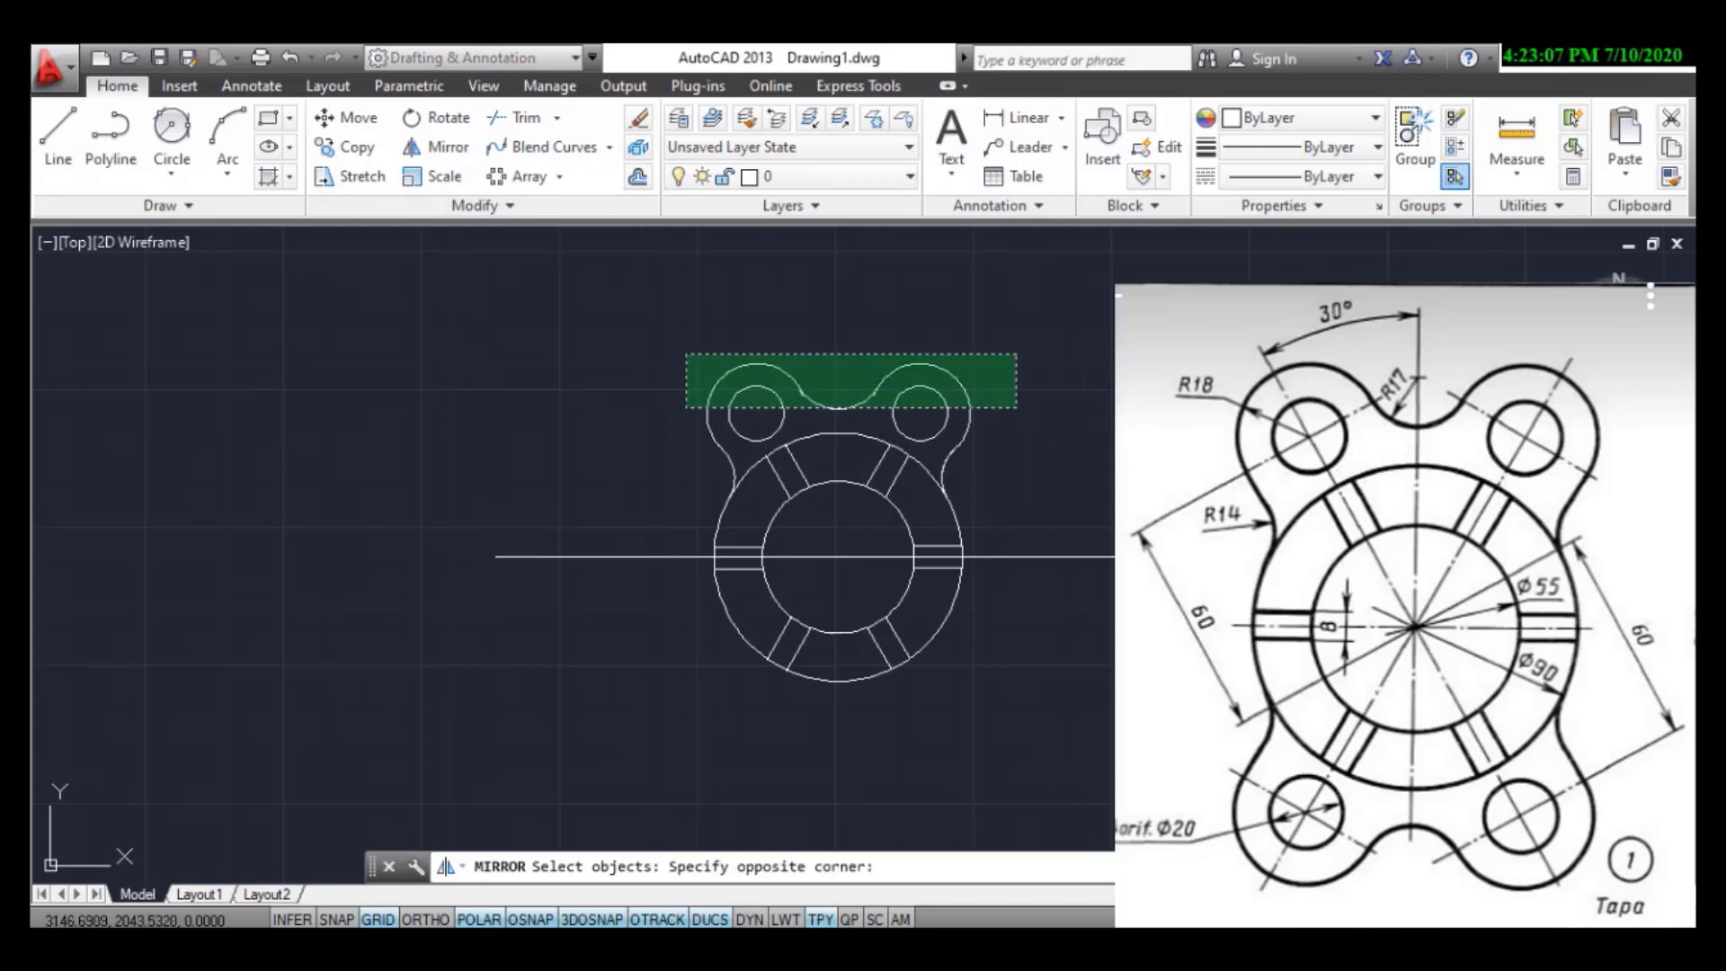
{"action": "left_click", "coordinate": [686, 414]}
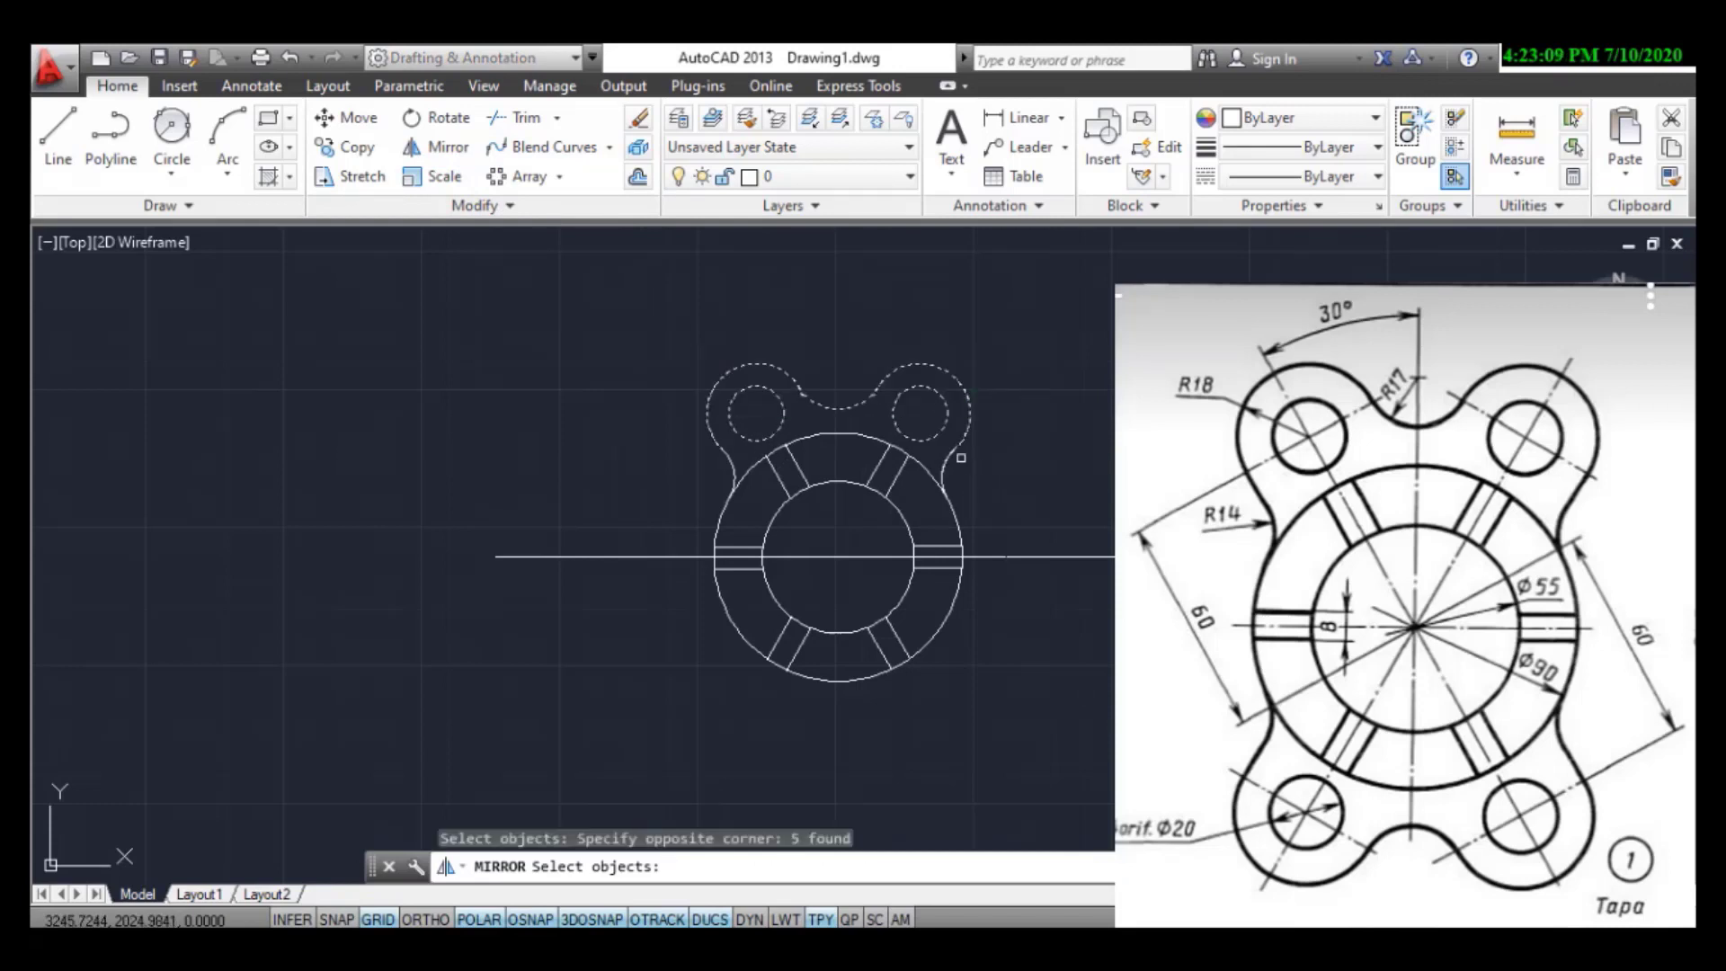
{"action": "left_click", "coordinate": [951, 460]}
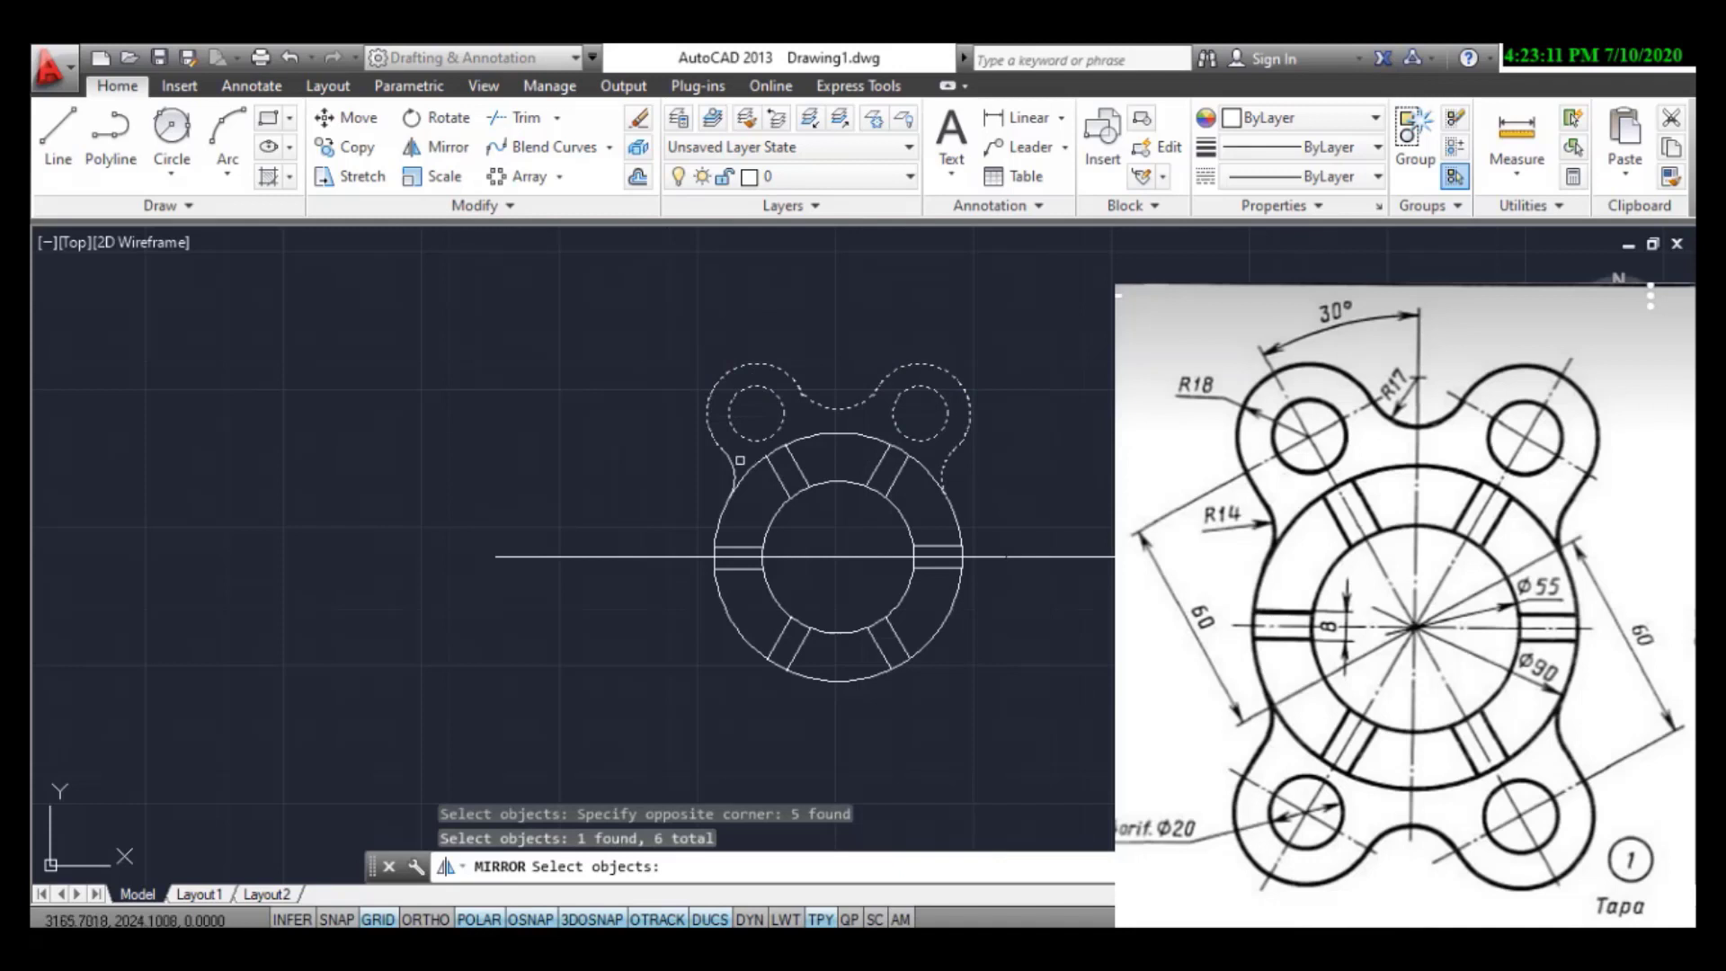
{"action": "left_click", "coordinate": [734, 464]}
{"action": "key", "text": "Return"}
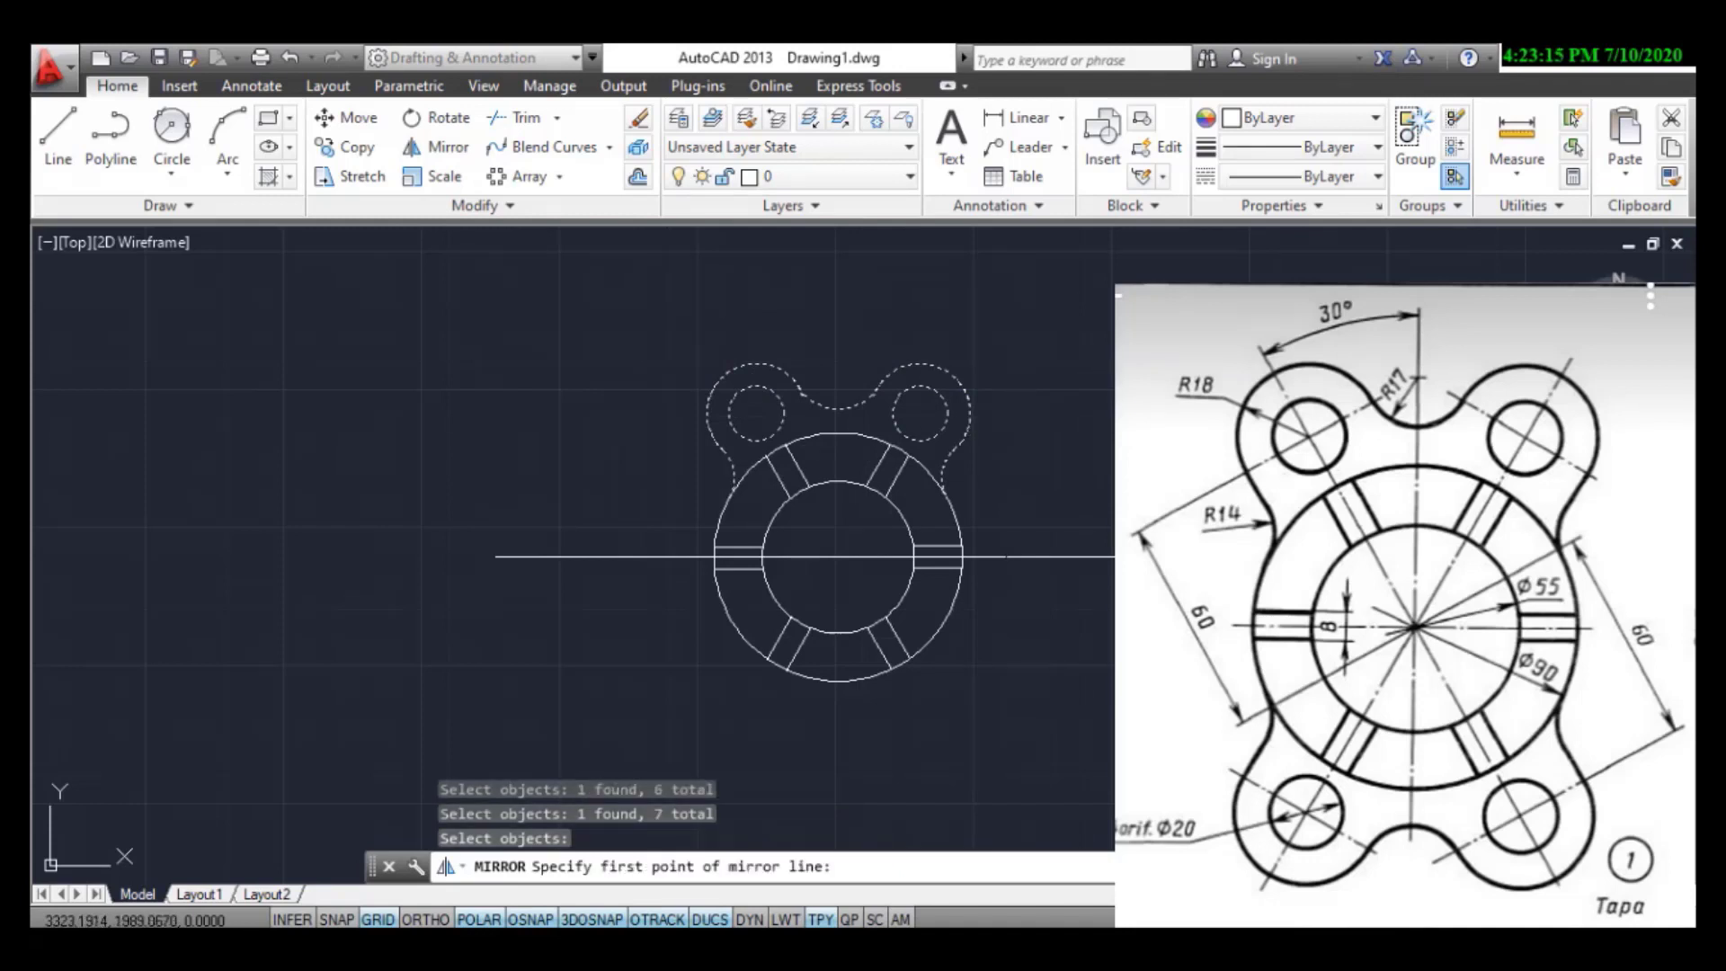
{"action": "left_click", "coordinate": [1173, 557]}
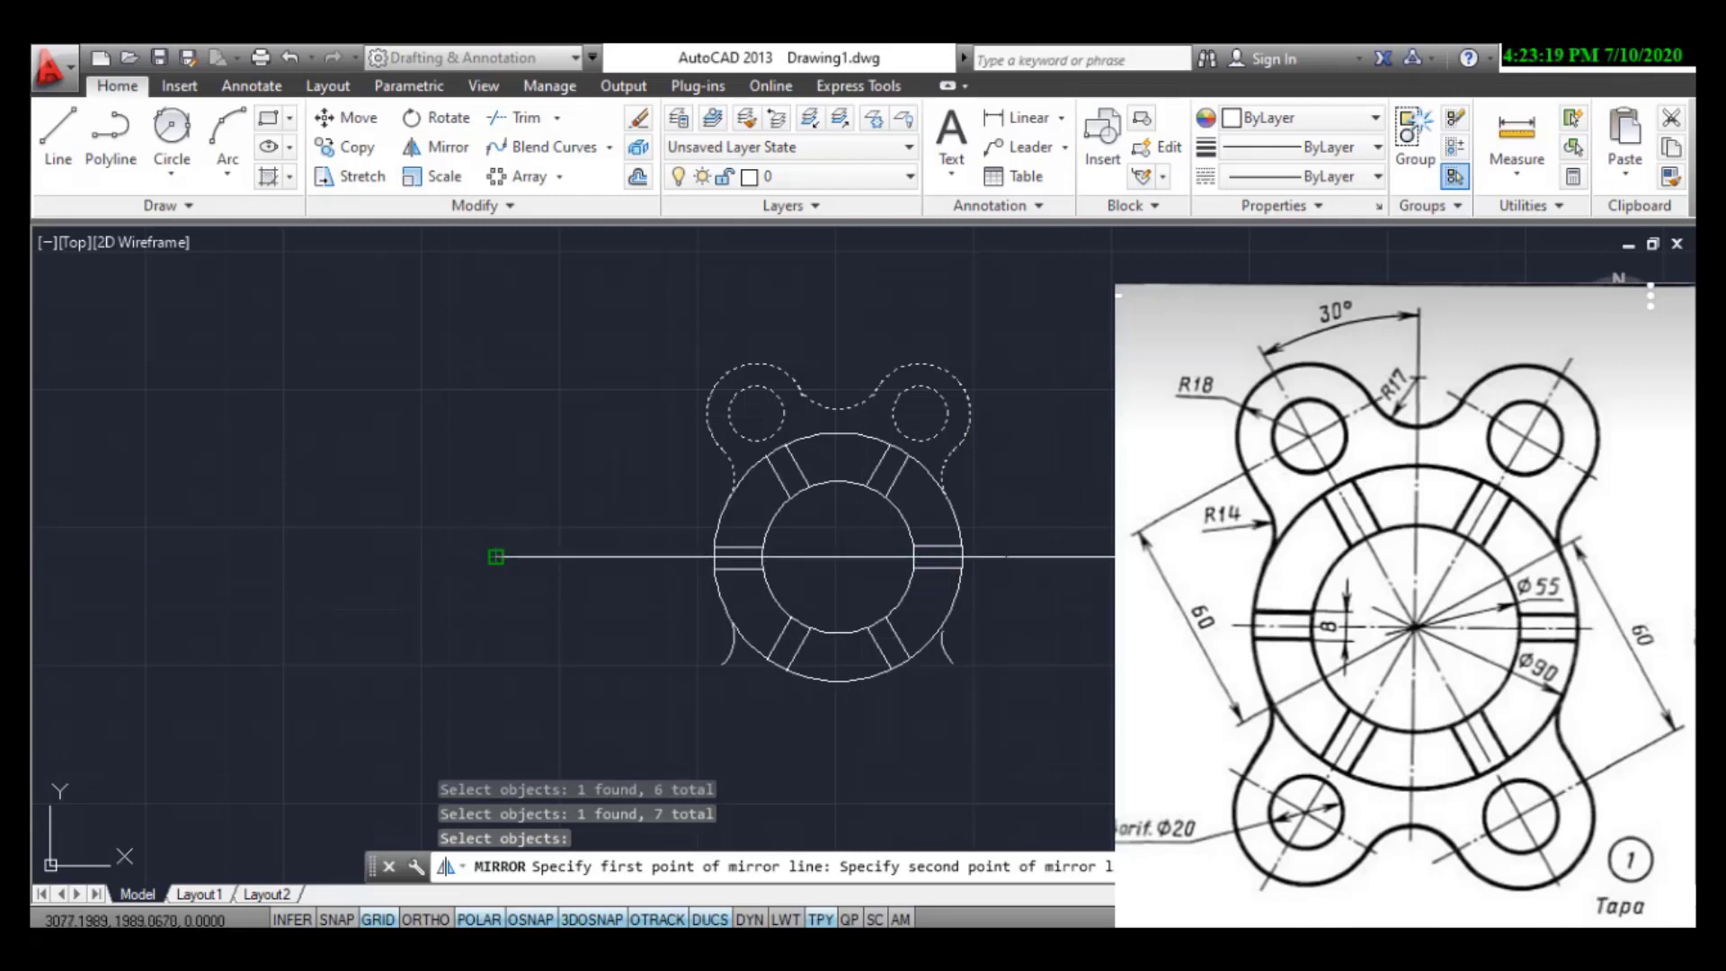
{"action": "left_click", "coordinate": [495, 556]}
{"action": "right_click", "coordinate": [495, 558]}
{"action": "left_click", "coordinate": [559, 574]}
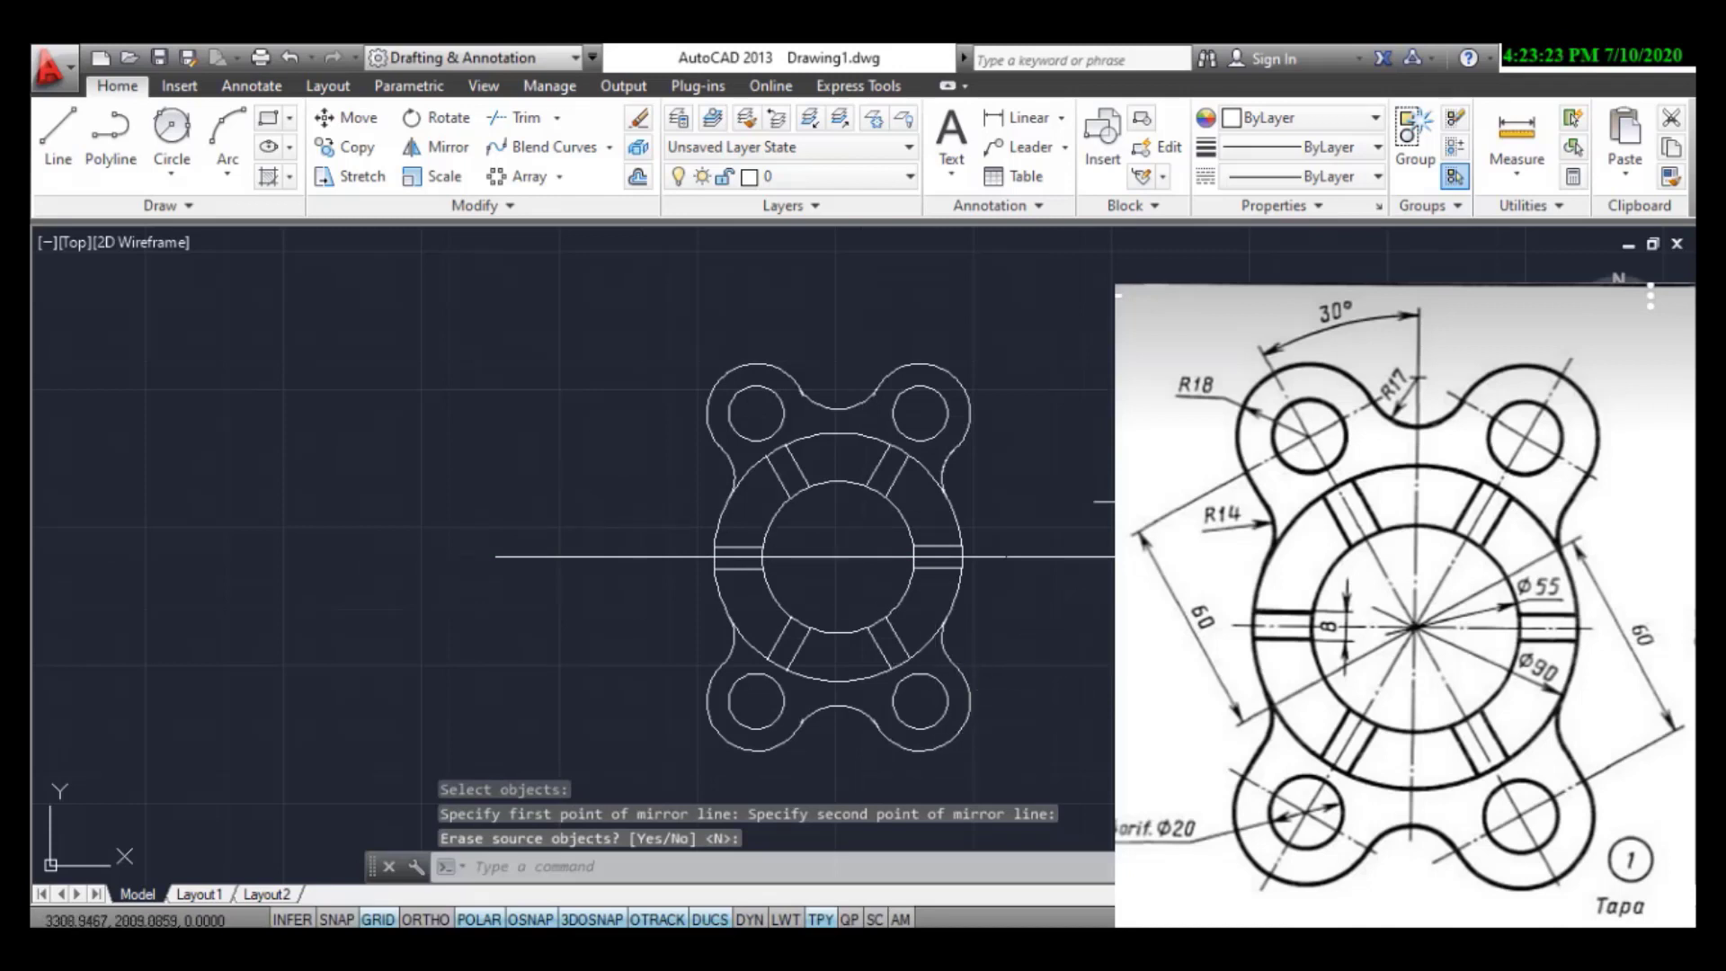
- Erase the horizontal construction line through the plate's centre
{"action": "left_click", "coordinate": [1139, 479]}
{"action": "left_click", "coordinate": [1104, 608]}
{"action": "right_click", "coordinate": [1103, 608]}
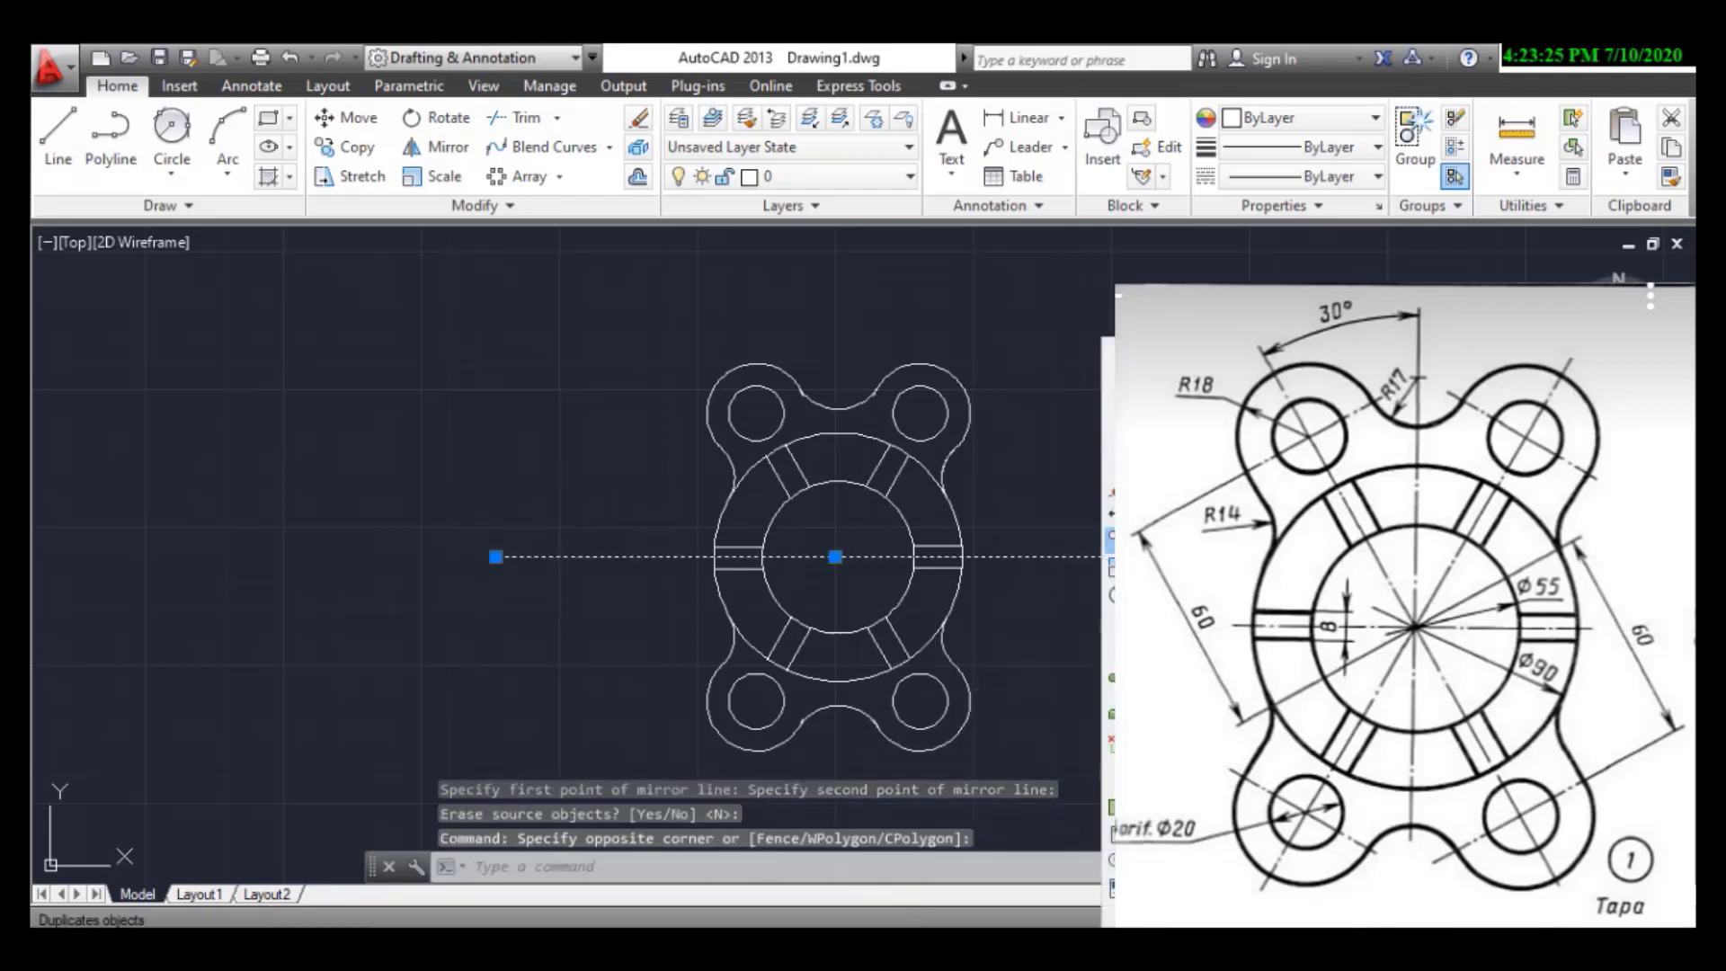
{"action": "left_click", "coordinate": [1149, 489]}
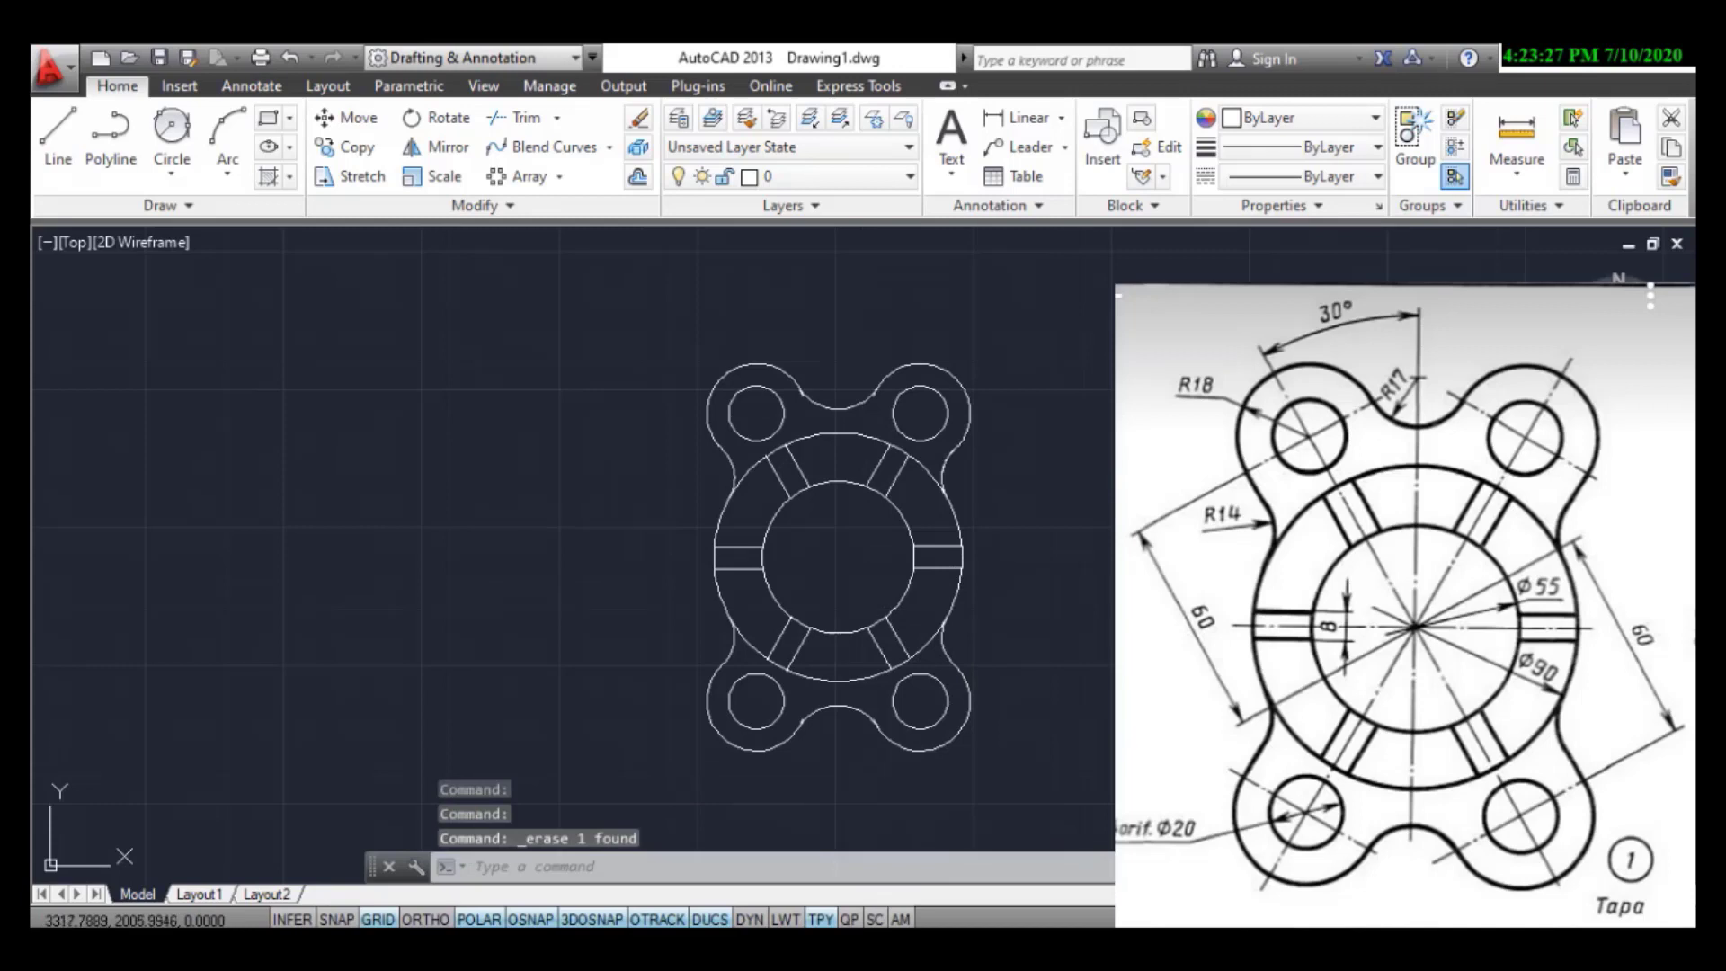